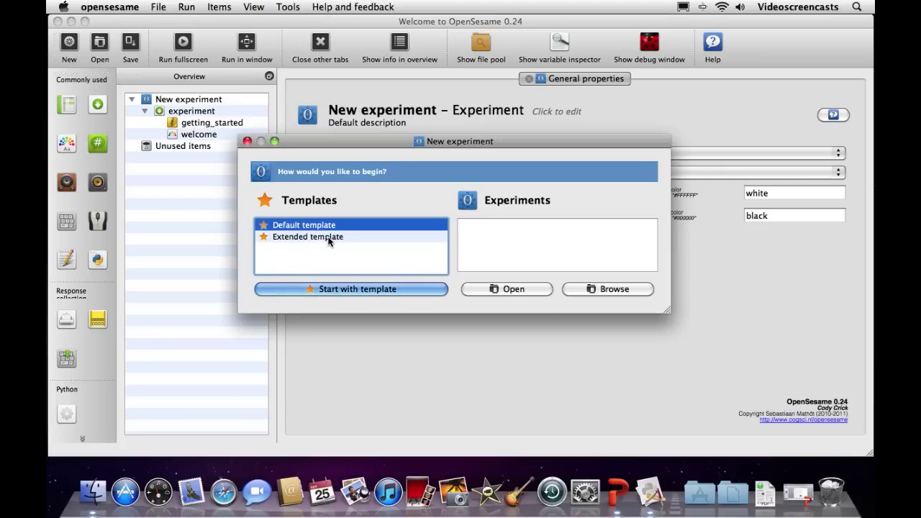
Step: Start a new experiment from the Default template and delete its getting_started and welcome items from the sequence
{"action": "left_click", "coordinate": [342, 288]}
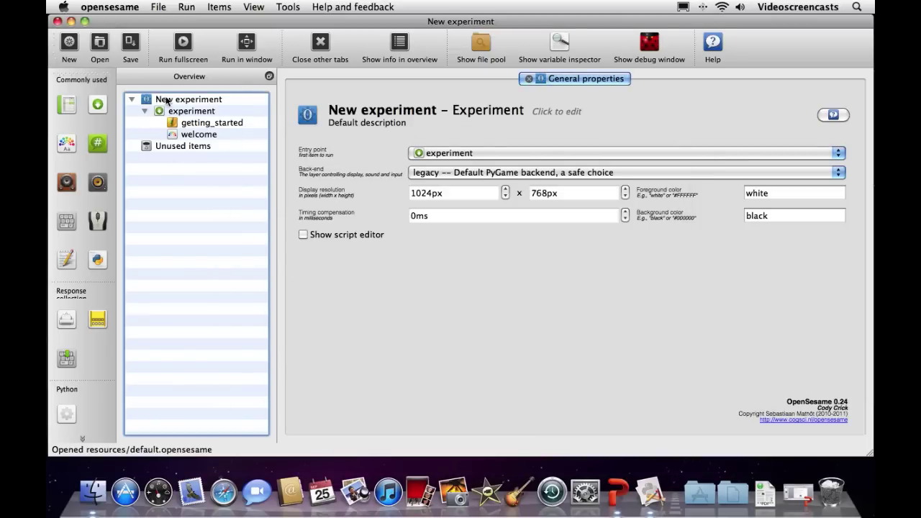
{"action": "mouse_move", "coordinate": [174, 126]}
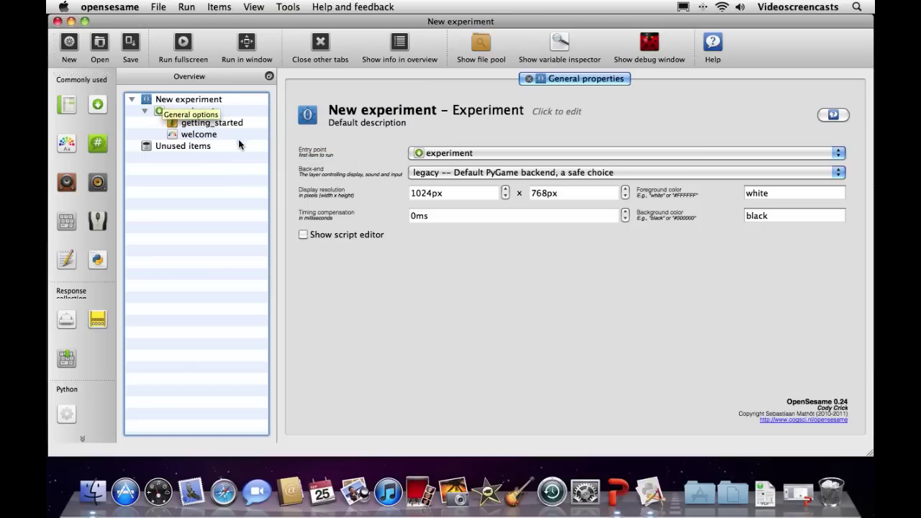
{"action": "left_click", "coordinate": [198, 127]}
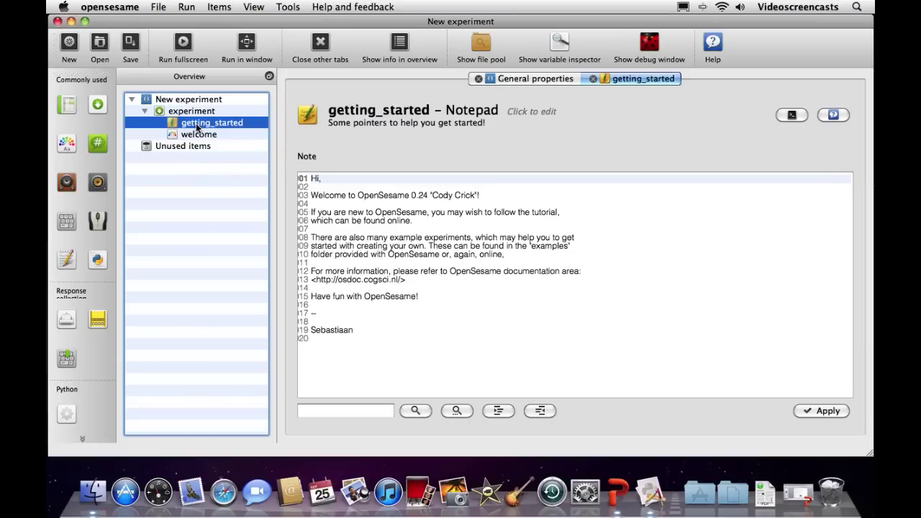
{"action": "right_click", "coordinate": [197, 128]}
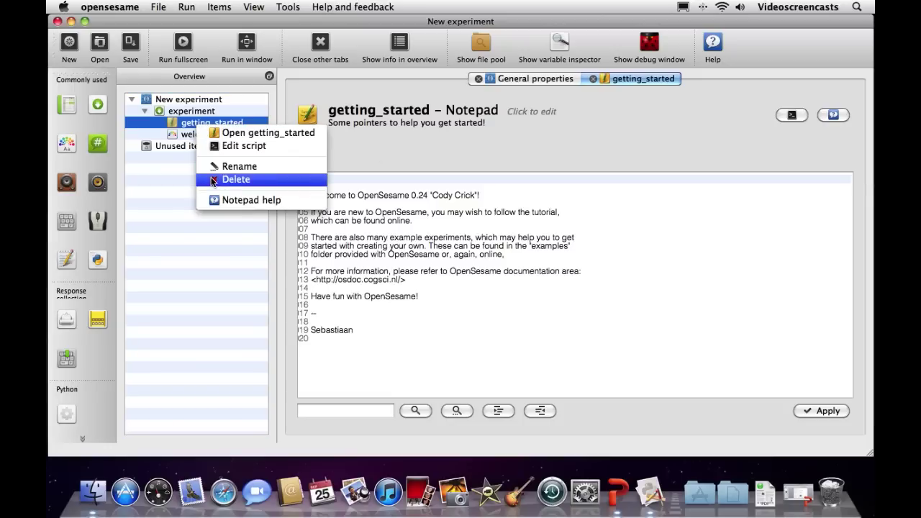
{"action": "left_click", "coordinate": [213, 180]}
{"action": "left_click", "coordinate": [200, 123]}
{"action": "right_click", "coordinate": [200, 123]}
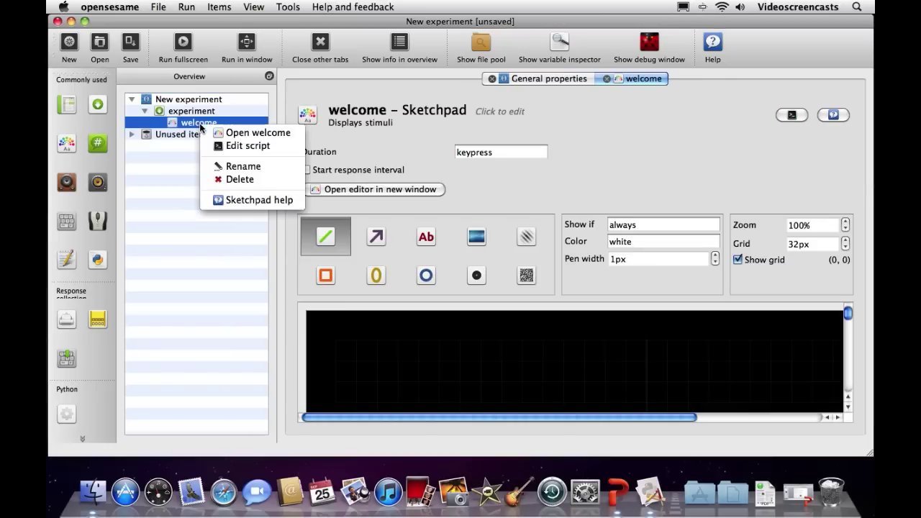
{"action": "left_click", "coordinate": [221, 180]}
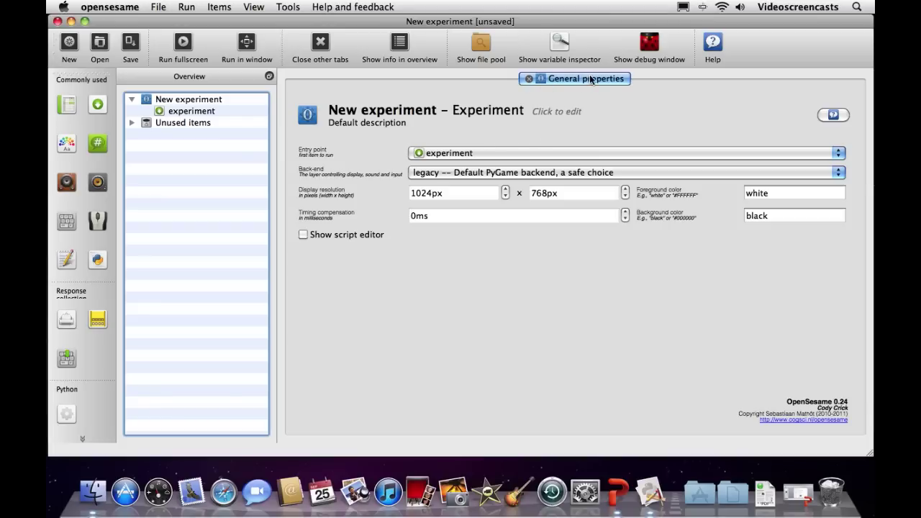
Step: Inspect the experiment sequence and the unused getting_started and welcome items, and close every tab except the general properties
{"action": "left_click", "coordinate": [220, 95]}
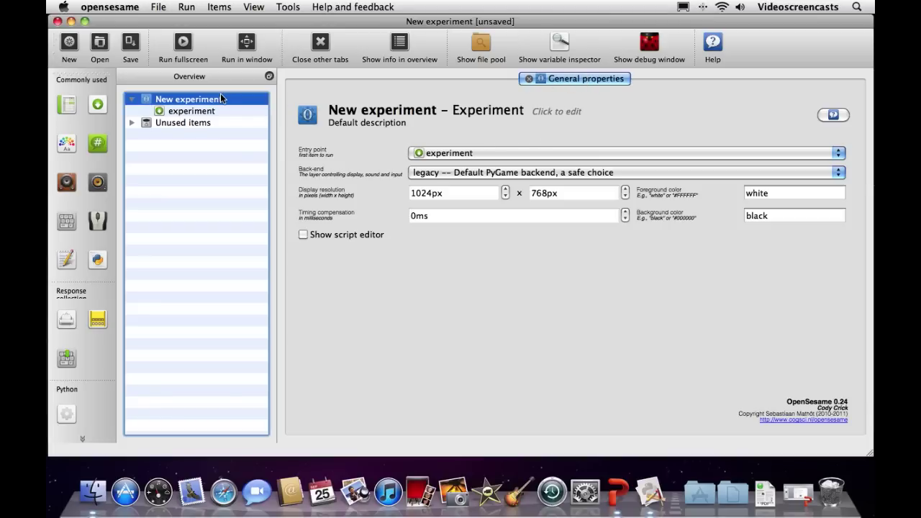
{"action": "left_click", "coordinate": [213, 112]}
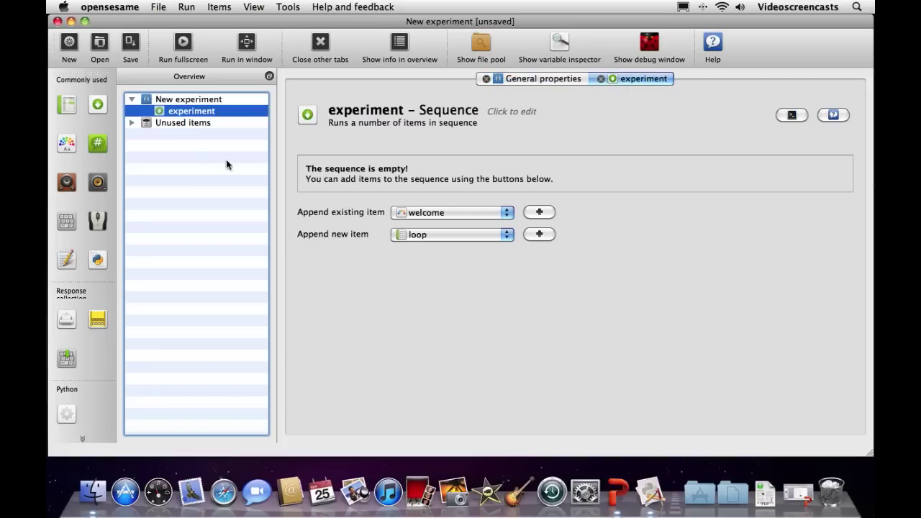
{"action": "left_click", "coordinate": [133, 128]}
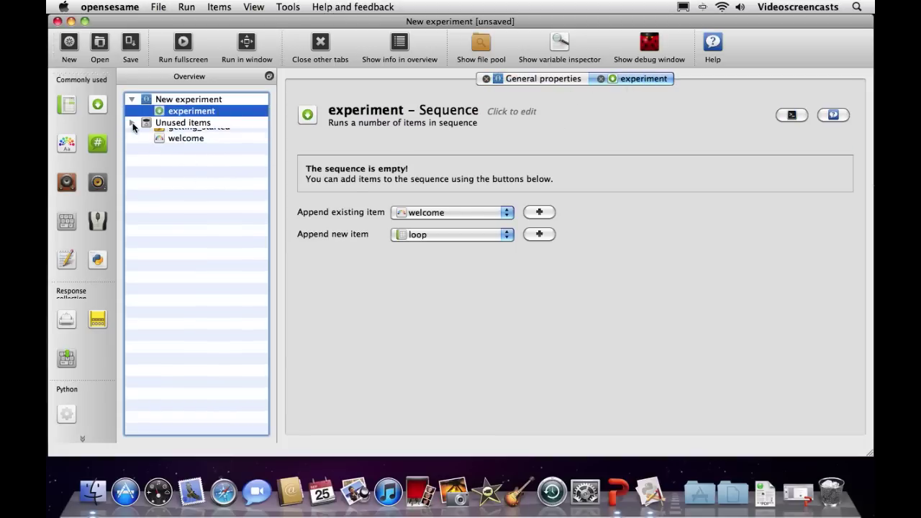
{"action": "left_click", "coordinate": [181, 137]}
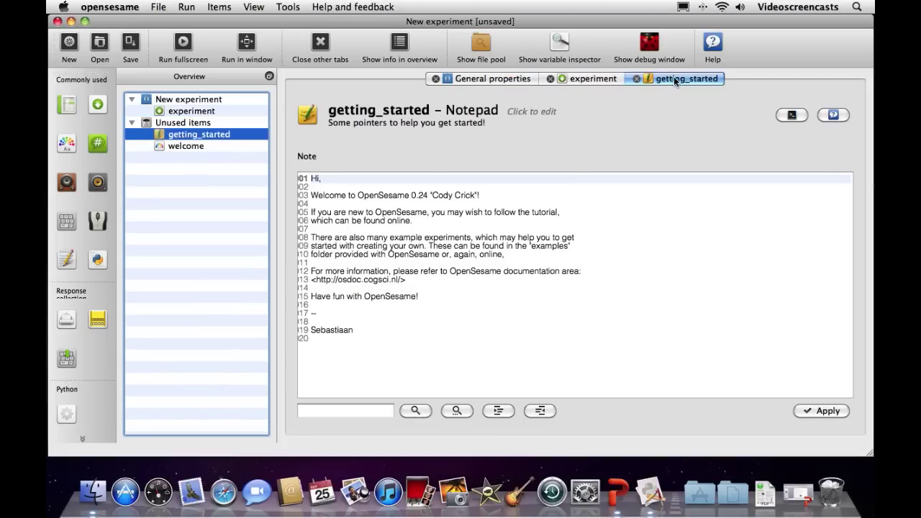
{"action": "left_click", "coordinate": [174, 145]}
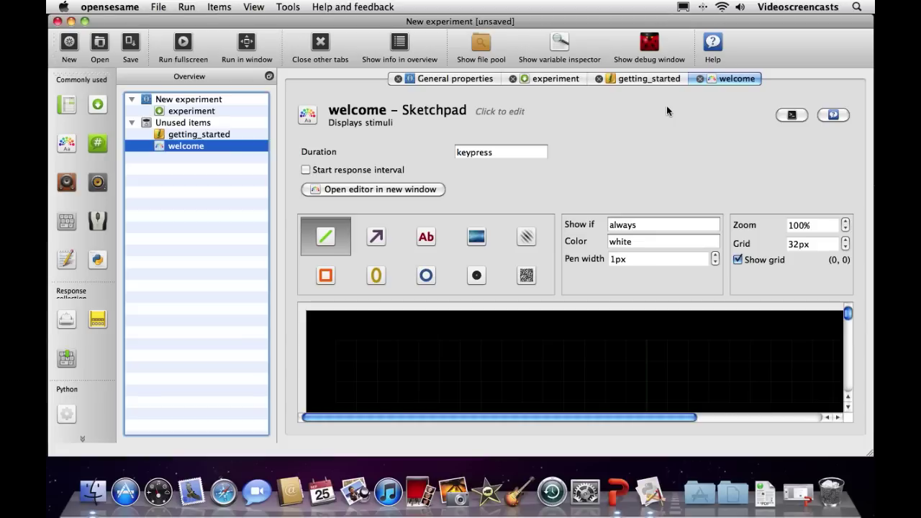
{"action": "left_click", "coordinate": [455, 79]}
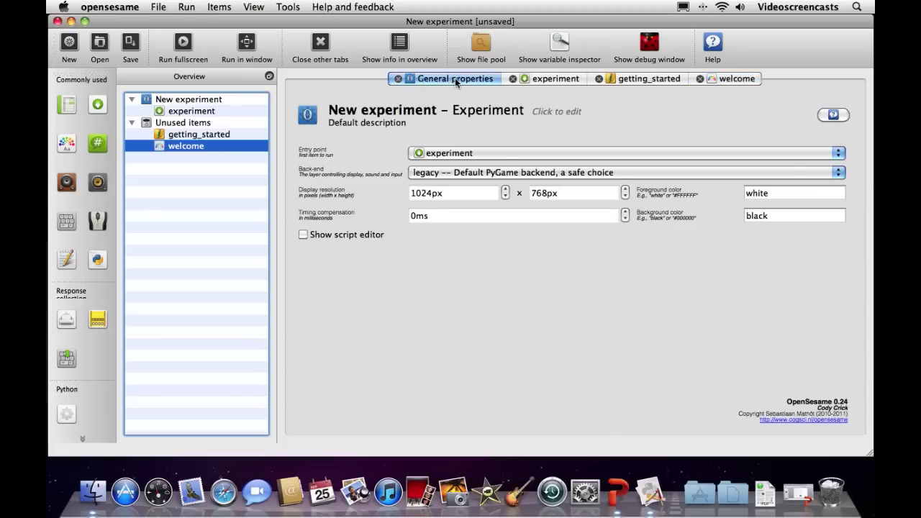
{"action": "left_click", "coordinate": [315, 43]}
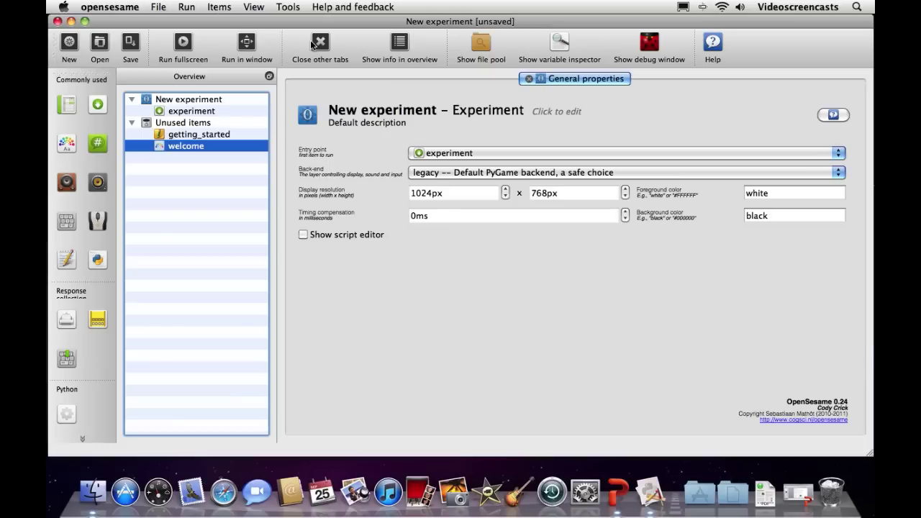
Step: Examine the item info in a widened overview, and hide it again along with closing the experiment sequence tab
{"action": "left_click", "coordinate": [401, 43]}
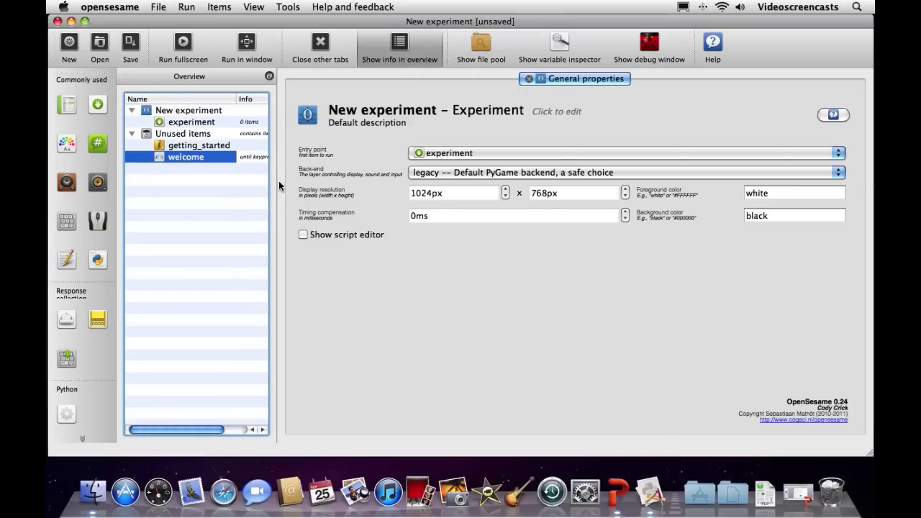
{"action": "left_click_drag", "start_coordinate": [279, 181], "coordinate": [306, 189]}
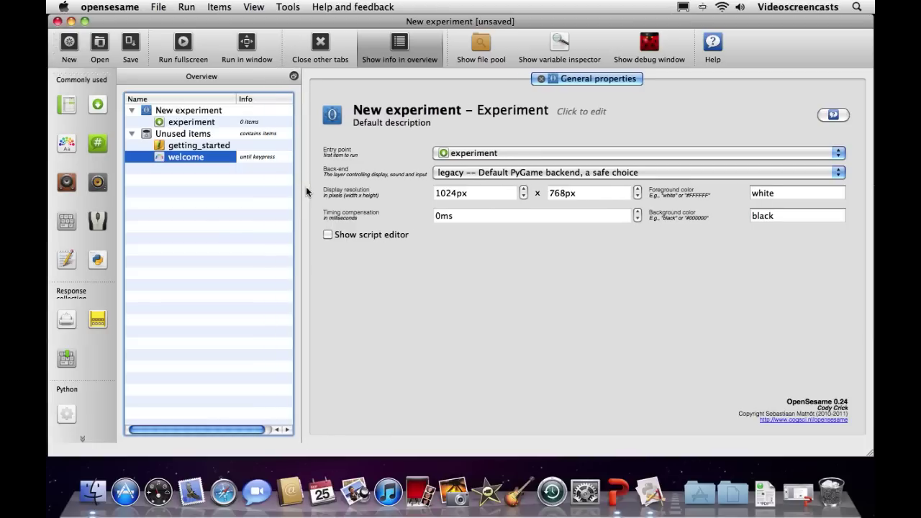
{"action": "left_click", "coordinate": [185, 122]}
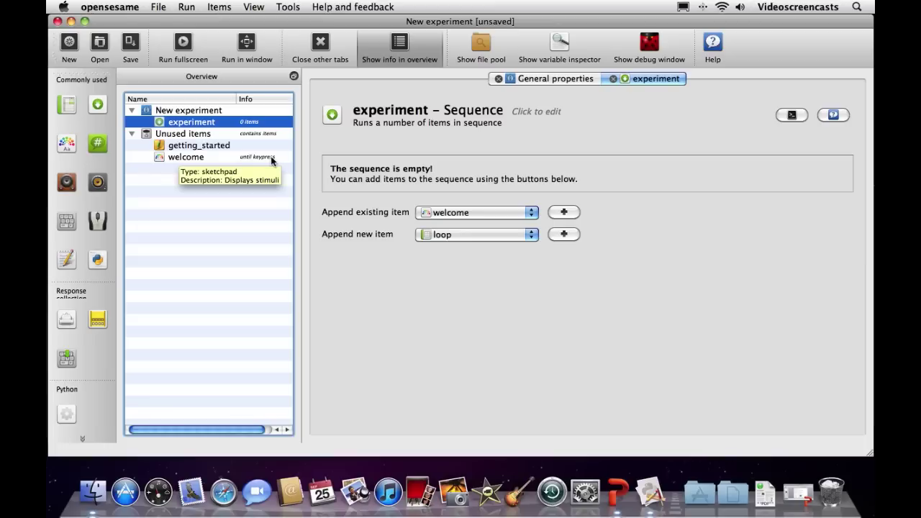
{"action": "left_click", "coordinate": [132, 134]}
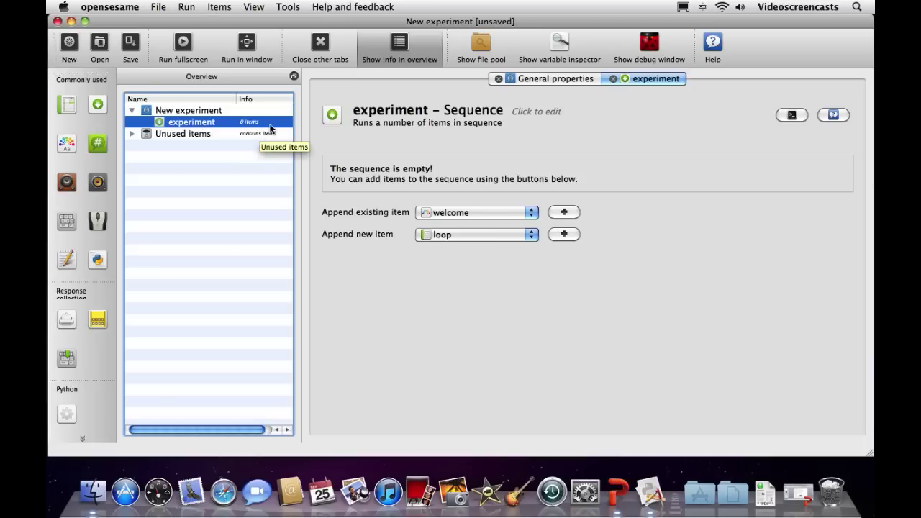
{"action": "left_click", "coordinate": [378, 46]}
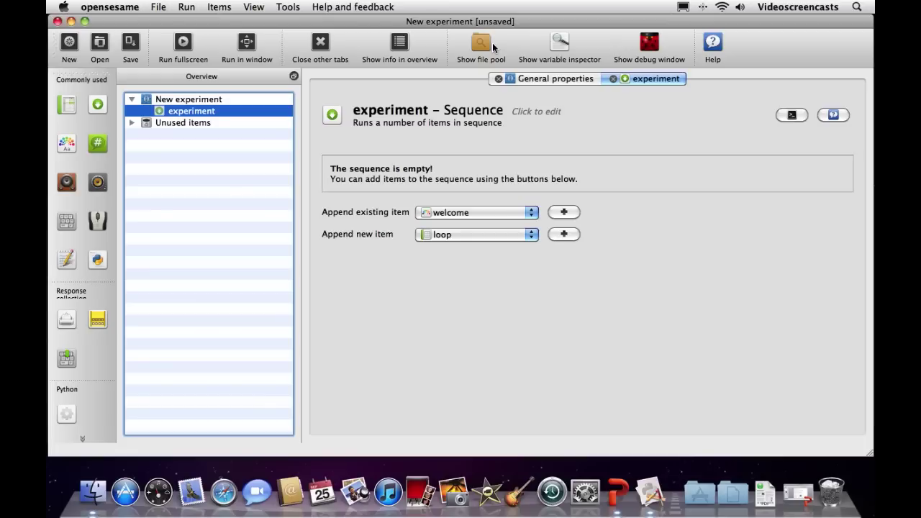
{"action": "left_click", "coordinate": [612, 79]}
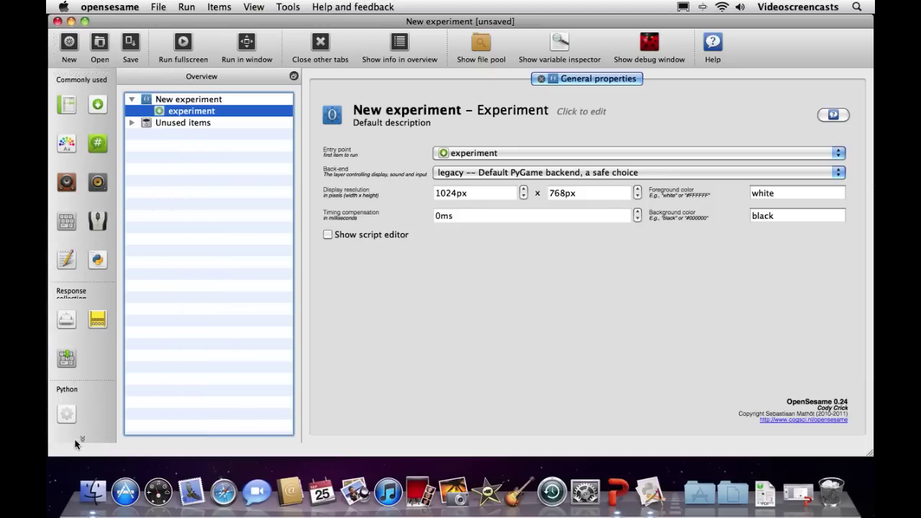
Step: Switch to PowerPoint to review the experiment flow diagram on slide 4, and return to OpenSesame
{"action": "mouse_move", "coordinate": [86, 440]}
{"action": "left_click", "coordinate": [797, 493]}
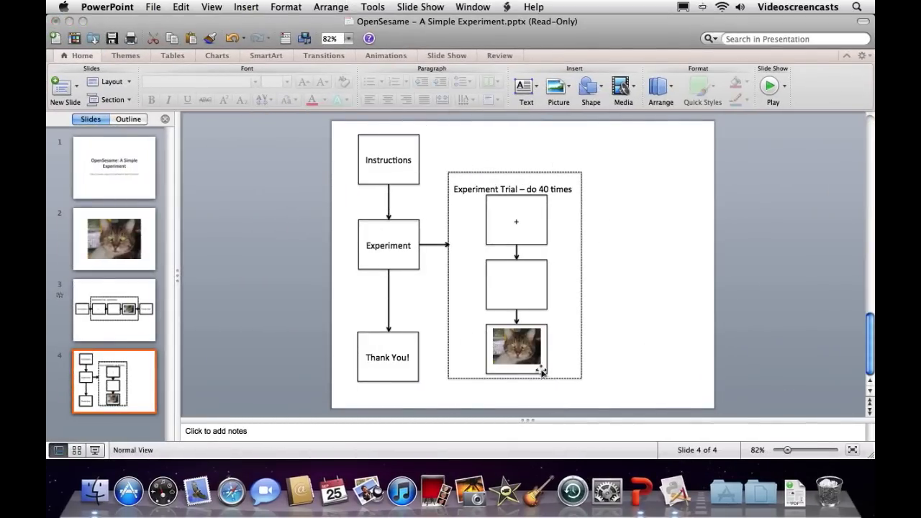
{"action": "left_click", "coordinate": [426, 365]}
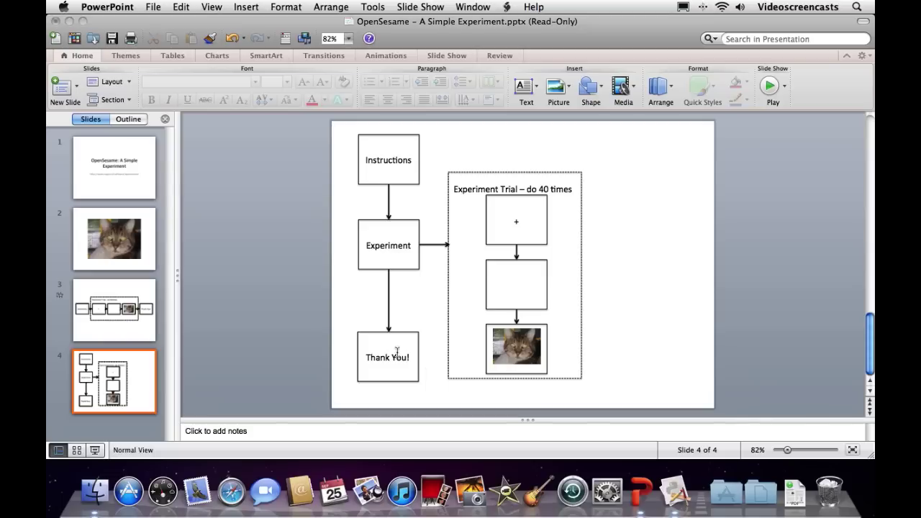
{"action": "left_click", "coordinate": [71, 21]}
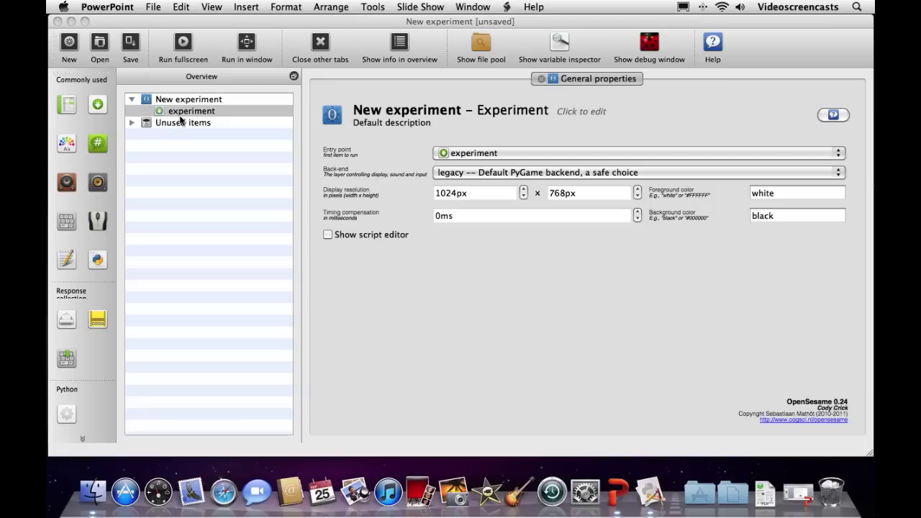
{"action": "left_click", "coordinate": [427, 101]}
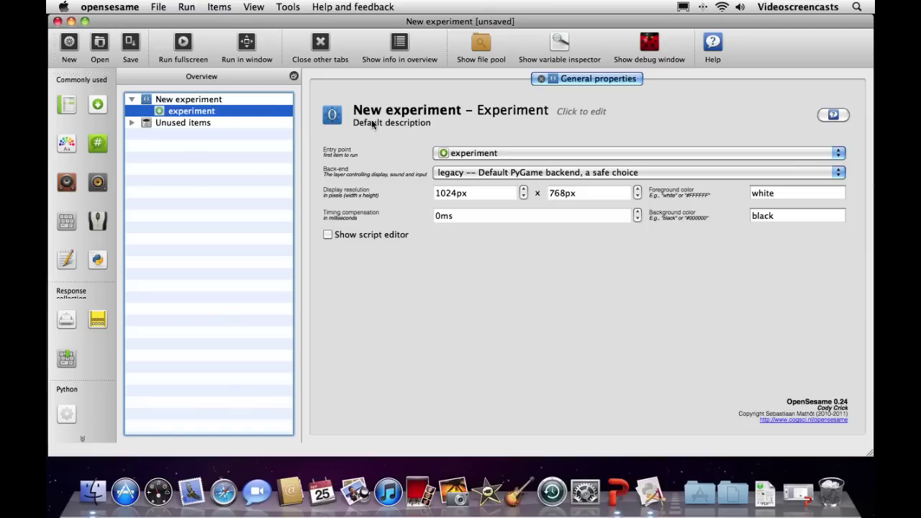
Step: Rename the new experiment as "Cat Faces Experiment" in its general properties
{"action": "left_click", "coordinate": [234, 102]}
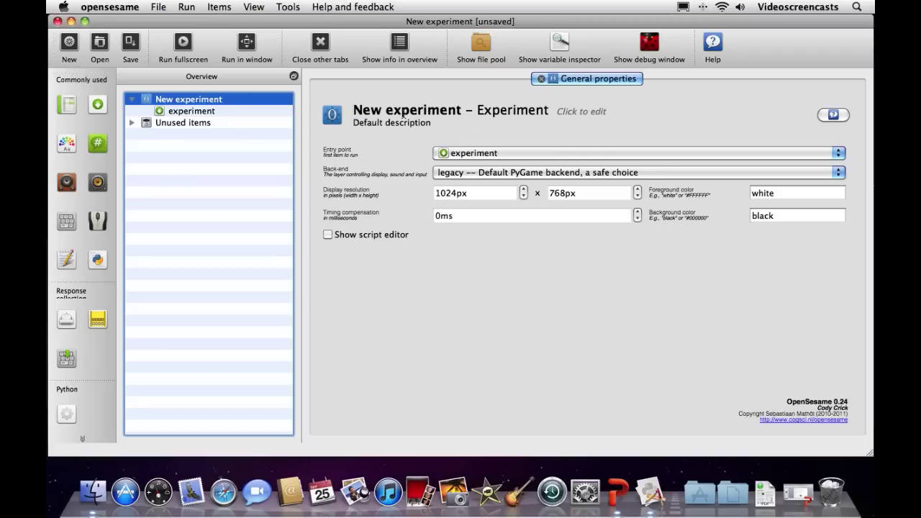
{"action": "left_click", "coordinate": [404, 110]}
{"action": "type", "text": "Ca"}
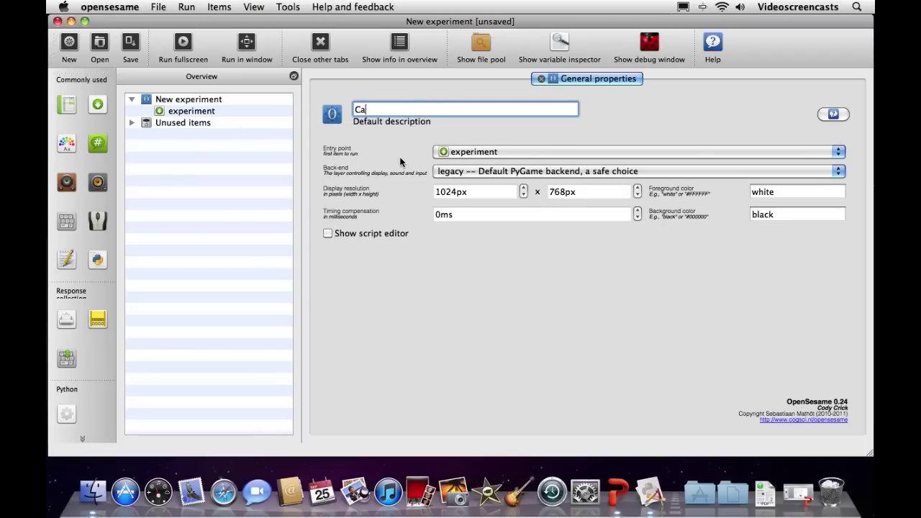
{"action": "type", "text": "t Faces Experiment"}
{"action": "key", "text": "Return"}
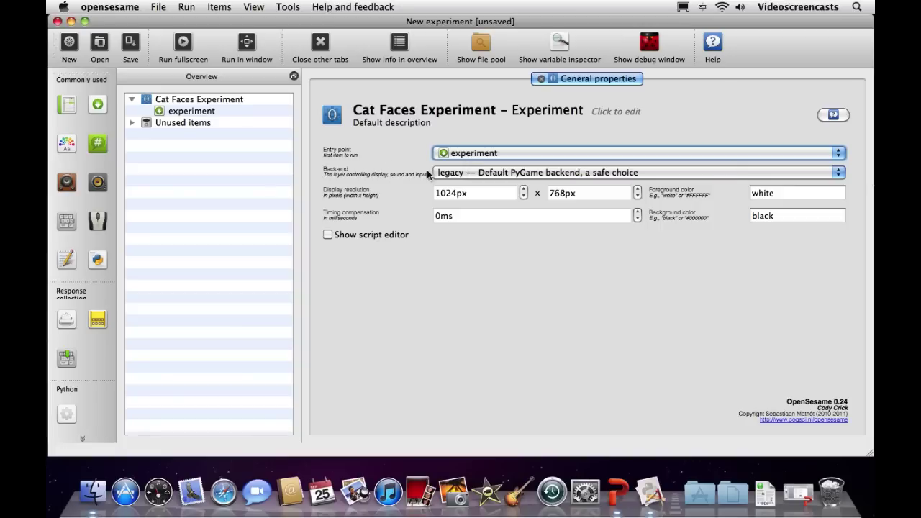
Step: Review the available back-end options and keep the experiment on the legacy PyGame back-end
{"action": "left_click", "coordinate": [648, 174]}
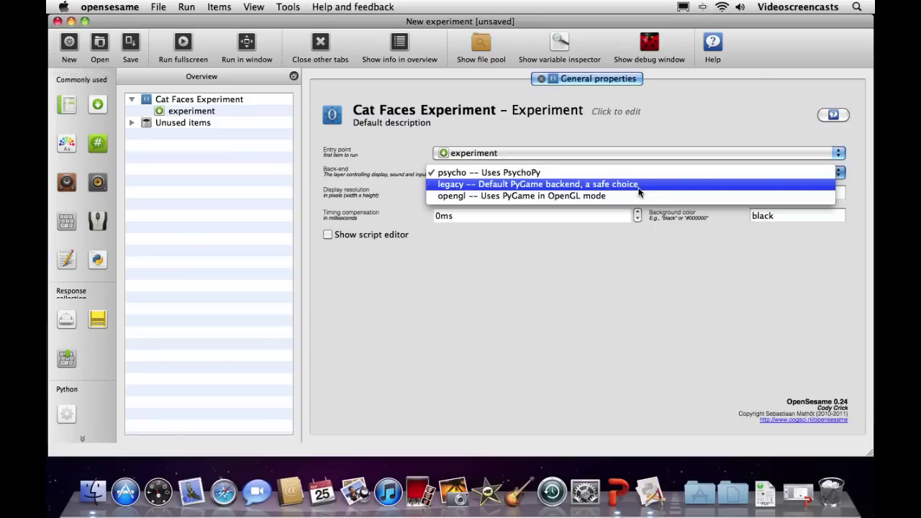
{"action": "left_click", "coordinate": [641, 188]}
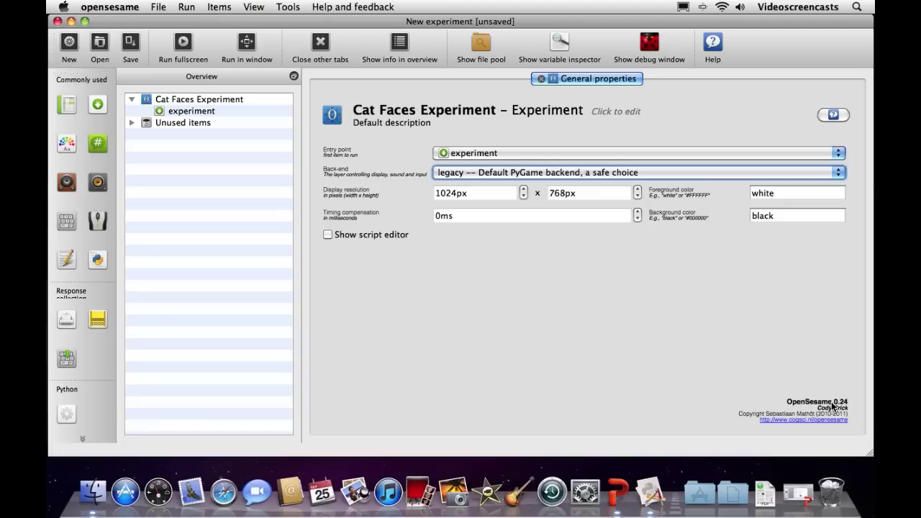
{"action": "left_click", "coordinate": [469, 174]}
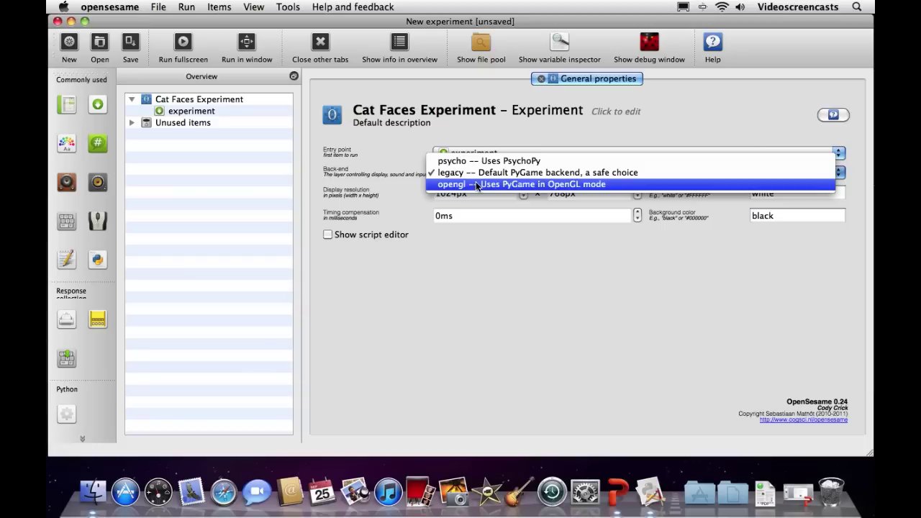
{"action": "left_click", "coordinate": [383, 177]}
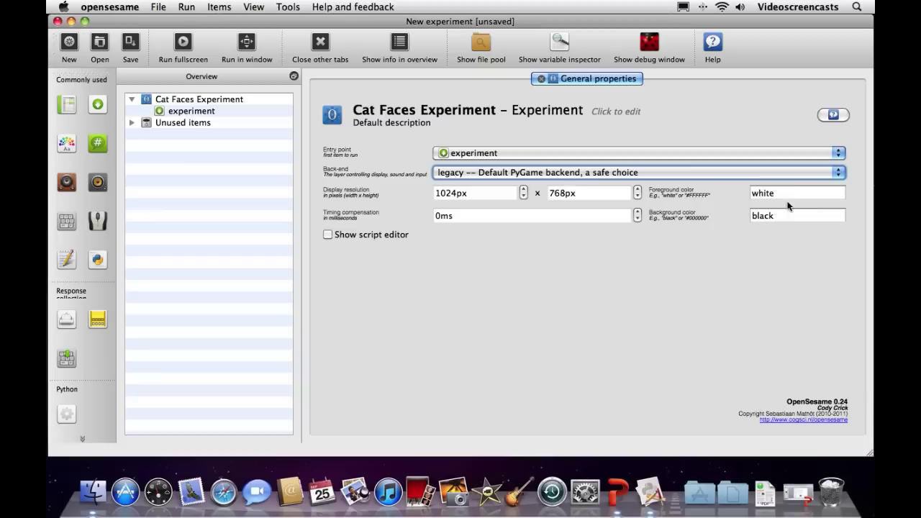
Step: Set the experiment's foreground color to black and its background color to white
{"action": "left_click_drag", "start_coordinate": [801, 193], "coordinate": [732, 190]}
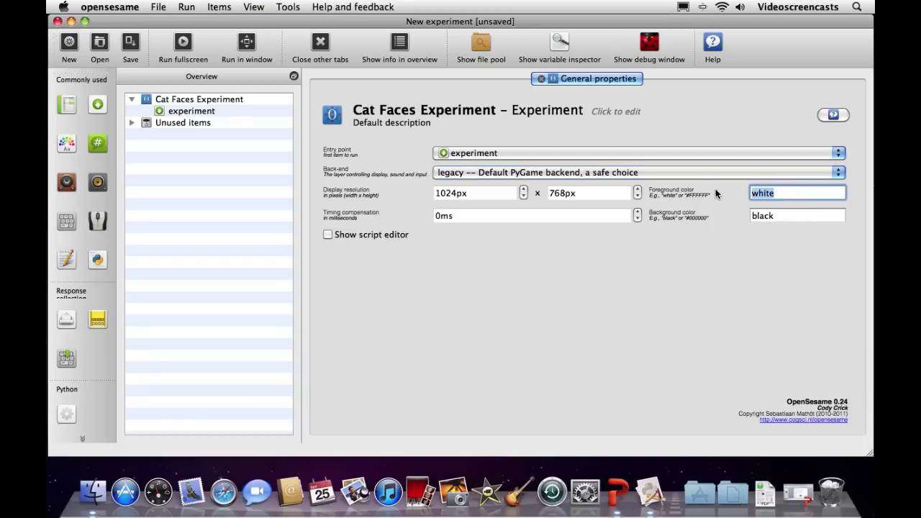
{"action": "type", "text": "black"}
{"action": "left_click_drag", "start_coordinate": [777, 220], "coordinate": [737, 221]}
{"action": "type", "text": "white"}
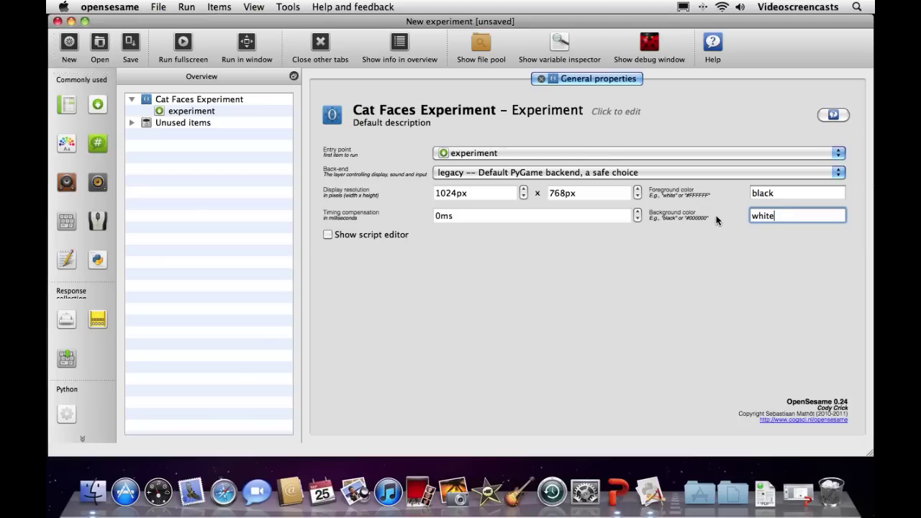
{"action": "left_click", "coordinate": [777, 192]}
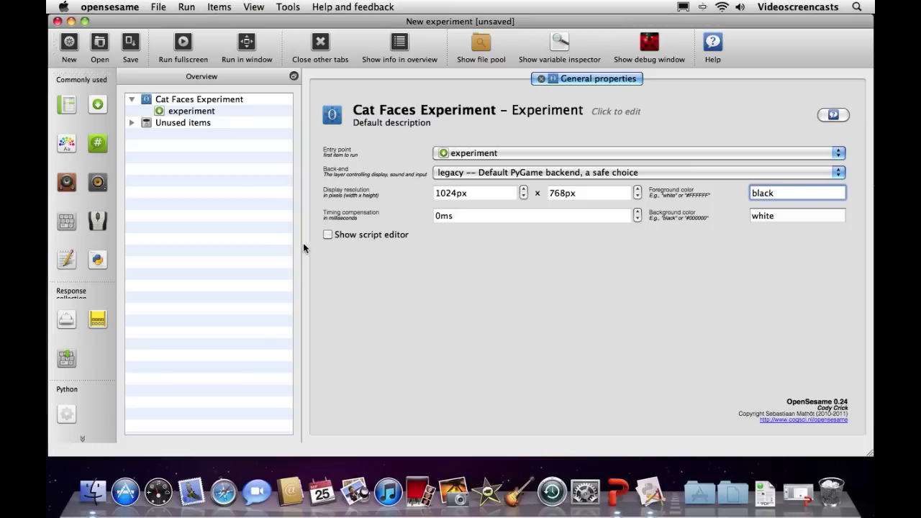
Step: Show the script editor in the general properties and look through the generated experiment script
{"action": "left_click", "coordinate": [328, 234]}
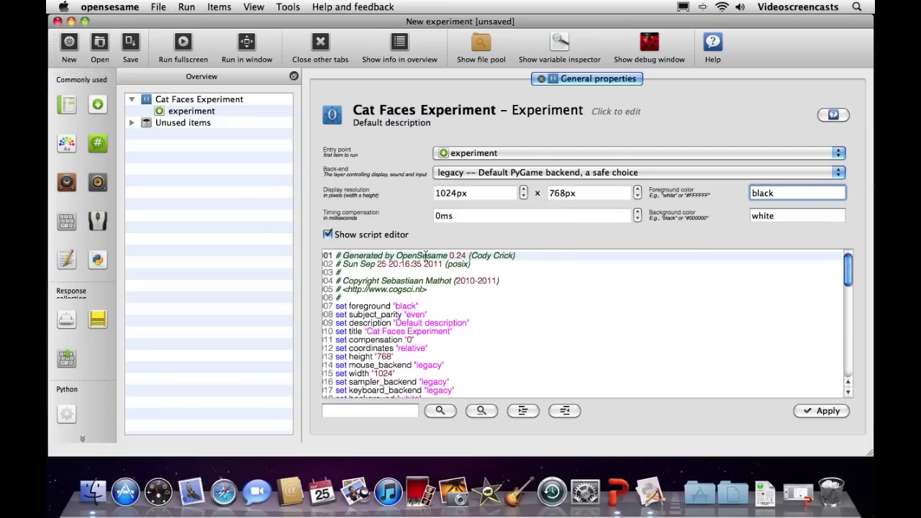
{"action": "left_click_drag", "start_coordinate": [846, 273], "coordinate": [819, 264]}
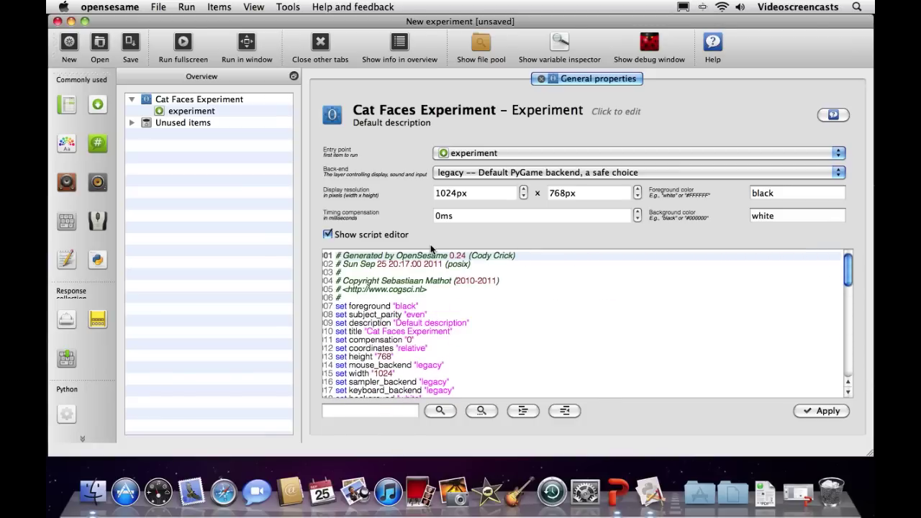
Step: Hide the script editor and check the experiment flow diagram in the PowerPoint presentation before returning to OpenSesame
{"action": "left_click", "coordinate": [328, 236]}
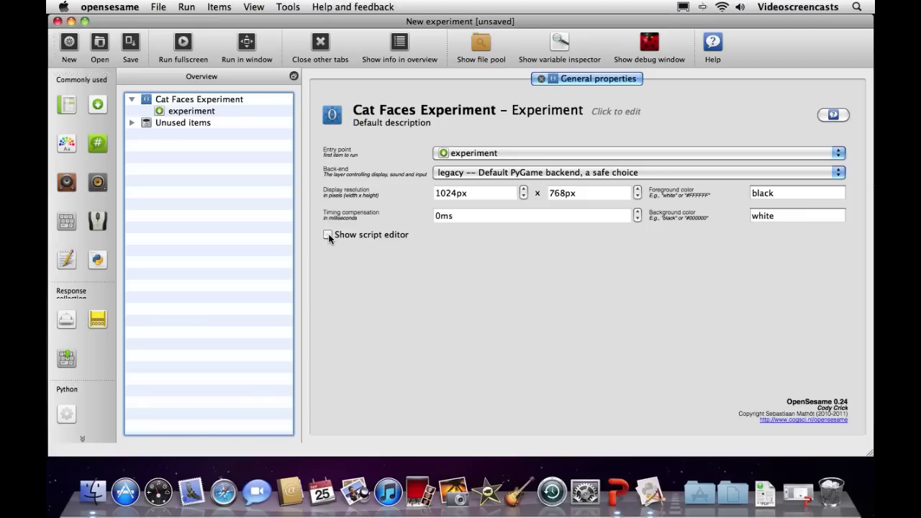
{"action": "left_click", "coordinate": [792, 492]}
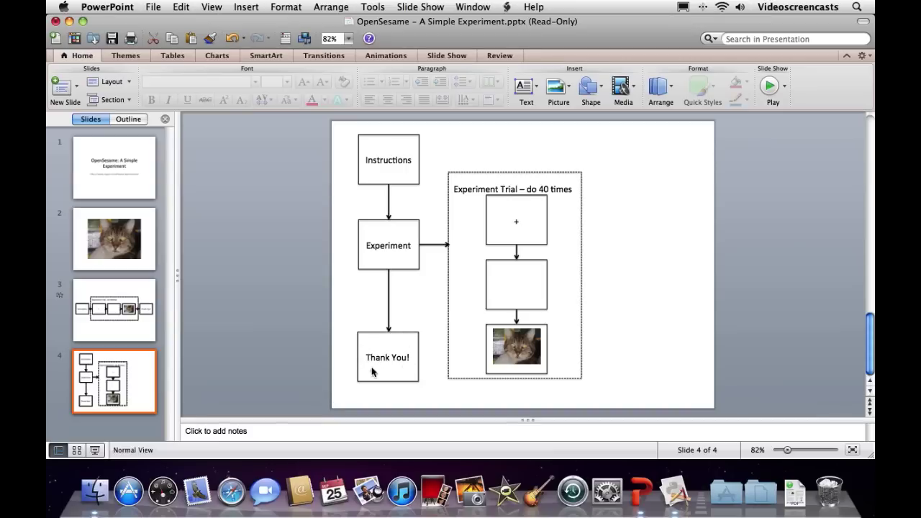
{"action": "left_click", "coordinate": [69, 21]}
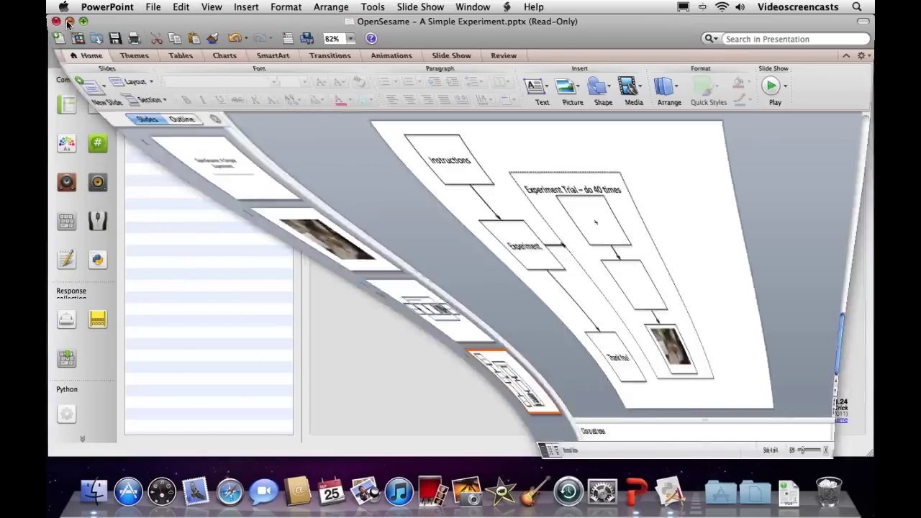
Step: Add a text_display item to the experiment sequence and rename it "instructions"
{"action": "left_click", "coordinate": [82, 438]}
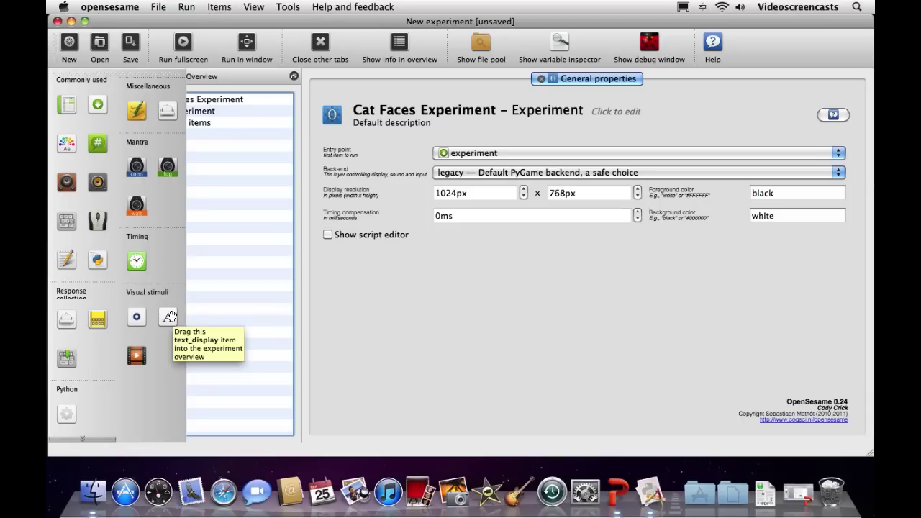
{"action": "left_click_drag", "start_coordinate": [170, 317], "coordinate": [225, 112]}
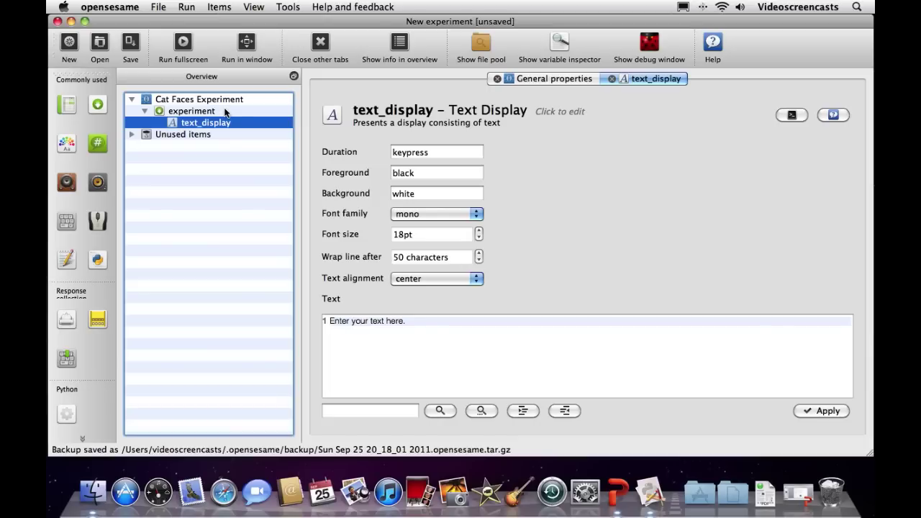
{"action": "left_click", "coordinate": [429, 110]}
{"action": "type", "text": "instructions"}
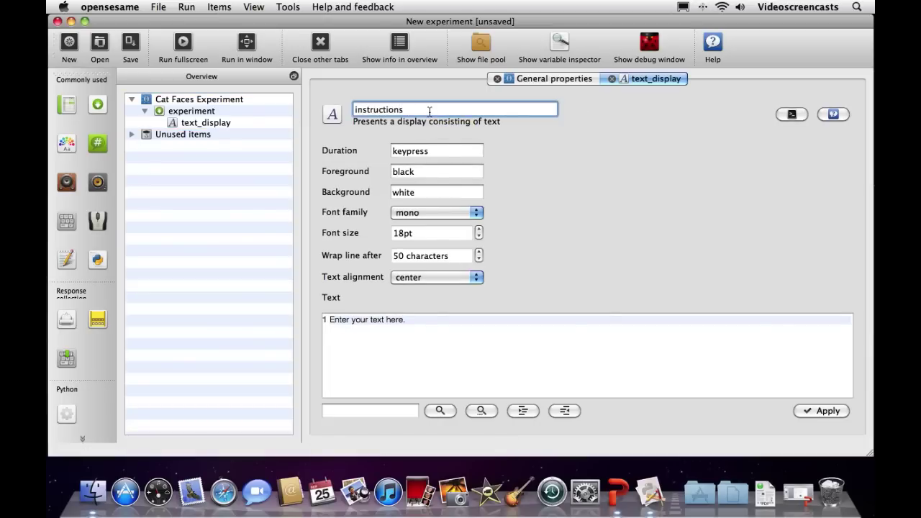
{"action": "left_click", "coordinate": [443, 153]}
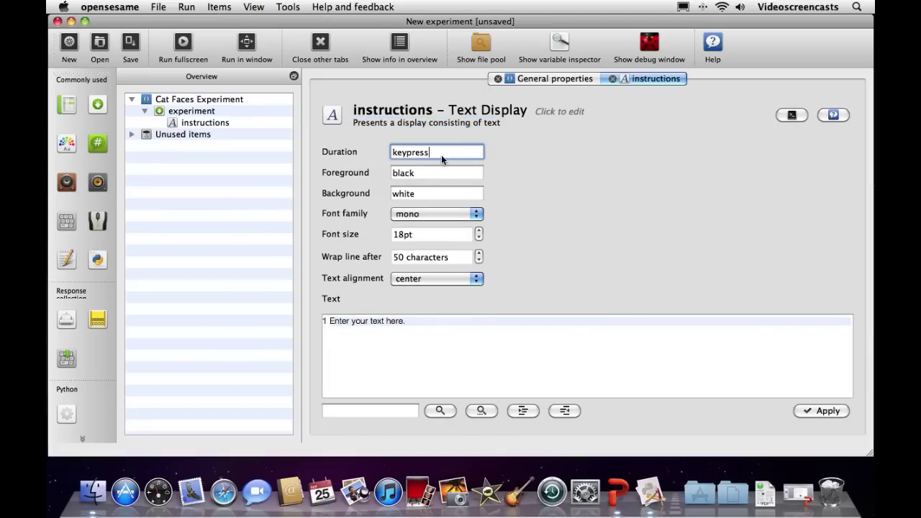
Step: Append the existing instructions item to the experiment sequence a second time, and delete the duplicate again
{"action": "left_click", "coordinate": [196, 115]}
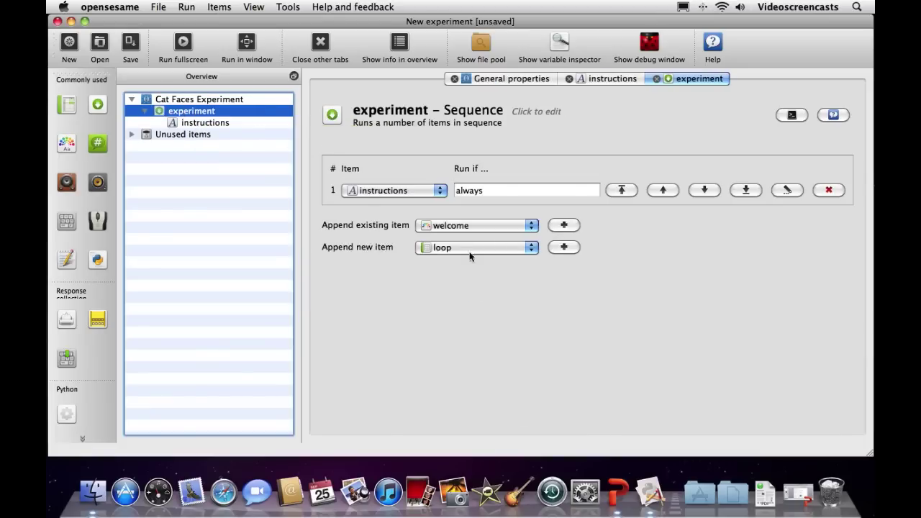
{"action": "left_click", "coordinate": [453, 228]}
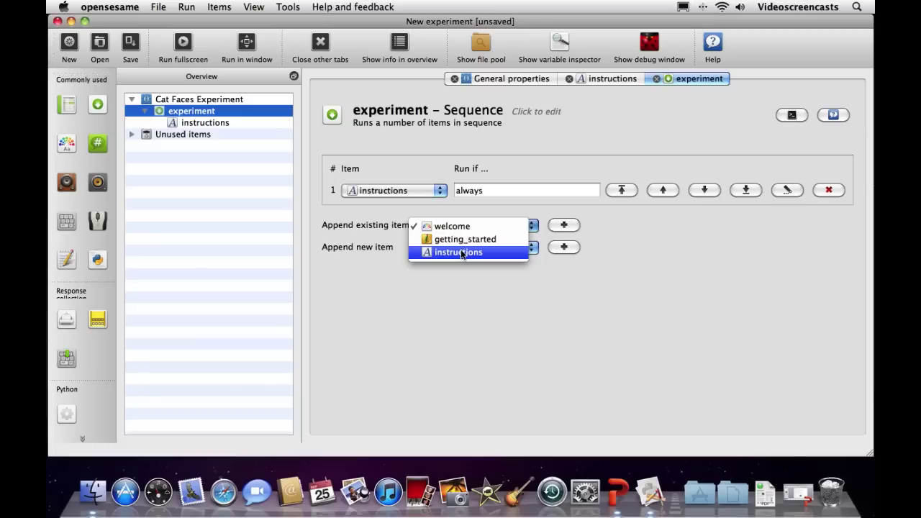
{"action": "left_click", "coordinate": [461, 252]}
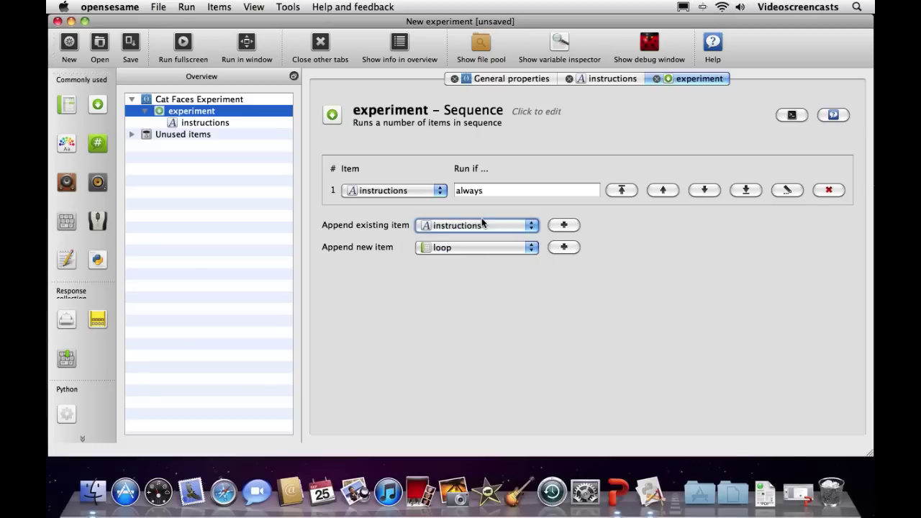
{"action": "left_click", "coordinate": [564, 225]}
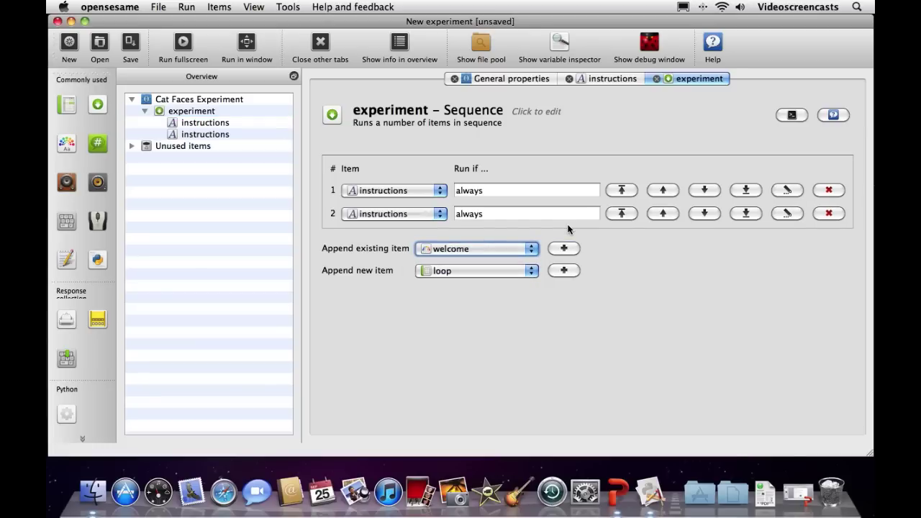
{"action": "right_click", "coordinate": [210, 137]}
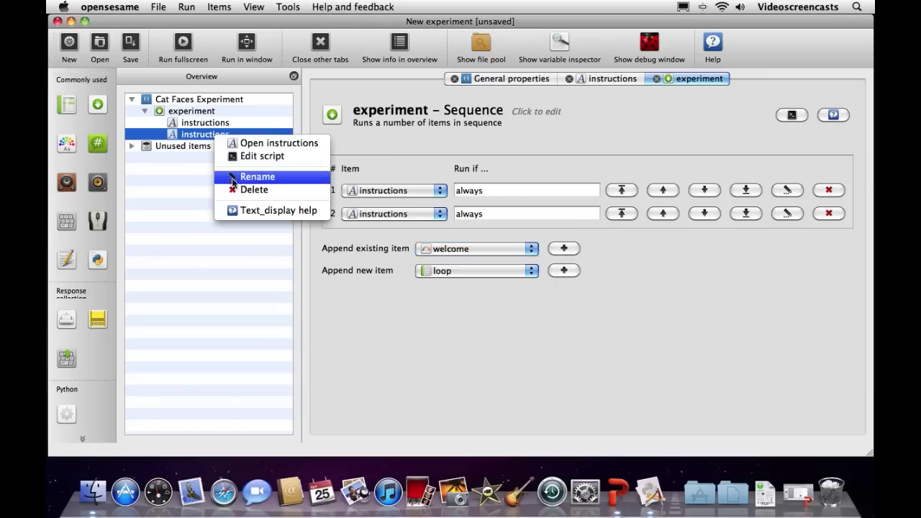
{"action": "left_click", "coordinate": [245, 190]}
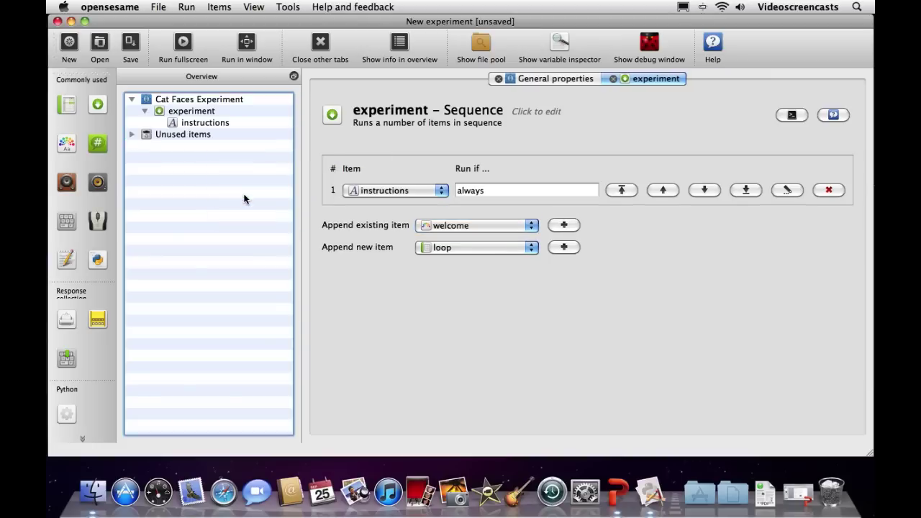
Step: Start appending a new loop to the experiment sequence and enlarge the dialog for choosing the item it runs
{"action": "left_click", "coordinate": [199, 112]}
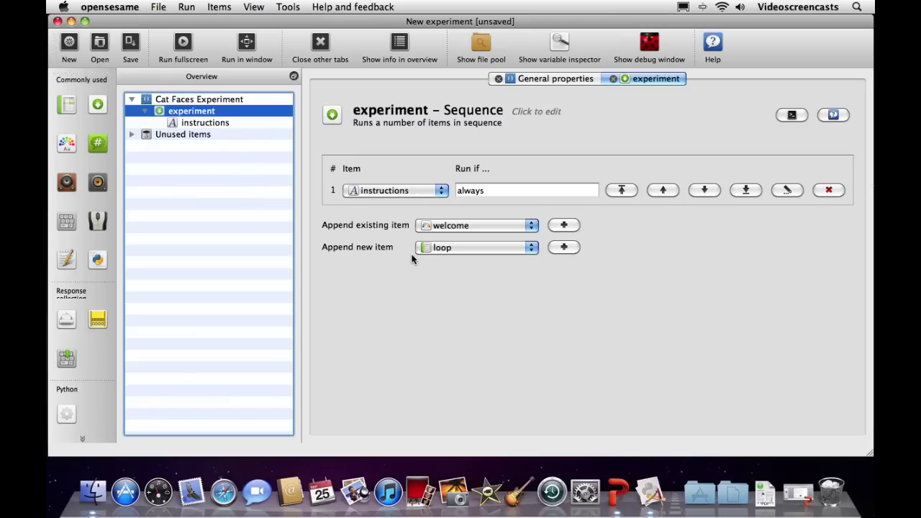
{"action": "left_click", "coordinate": [455, 248]}
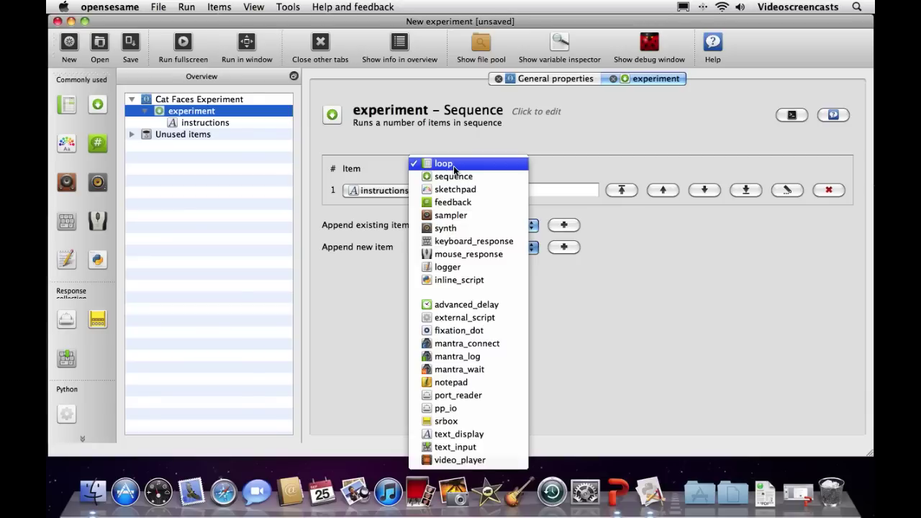
{"action": "left_click", "coordinate": [454, 169]}
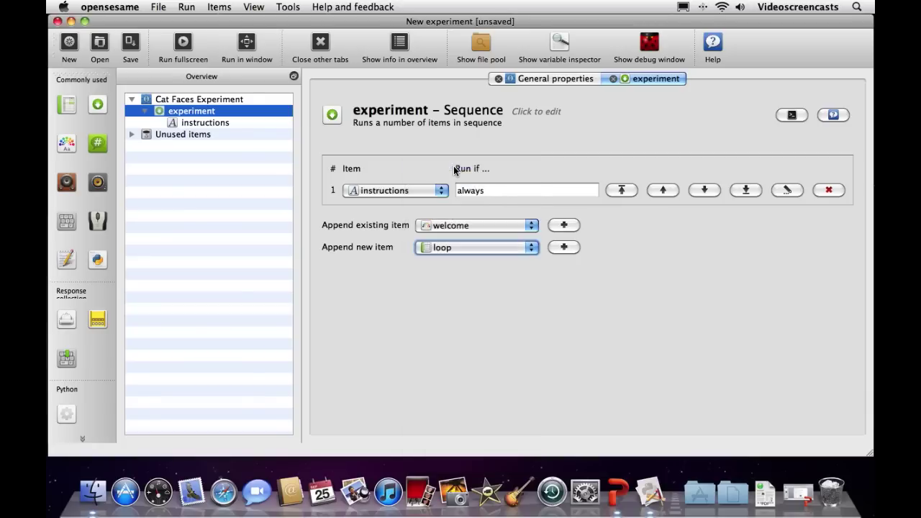
{"action": "left_click", "coordinate": [568, 248]}
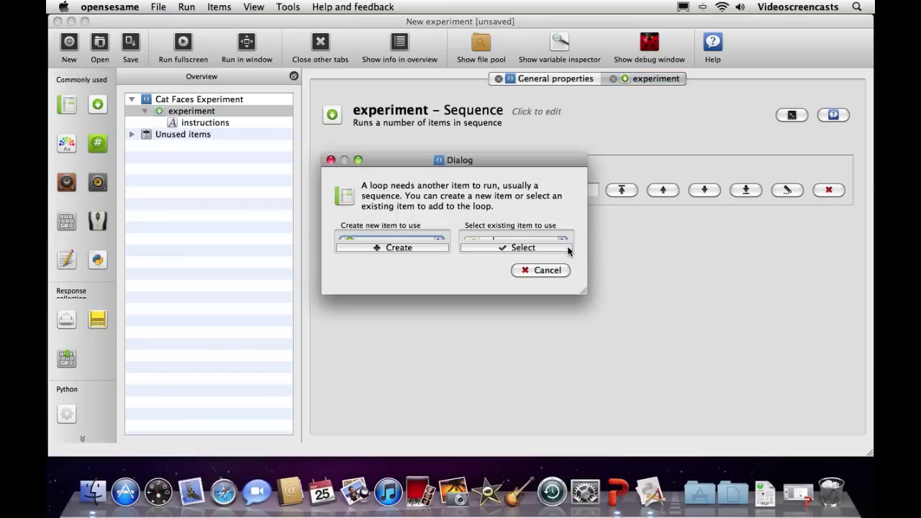
{"action": "left_click_drag", "start_coordinate": [577, 294], "coordinate": [625, 349]}
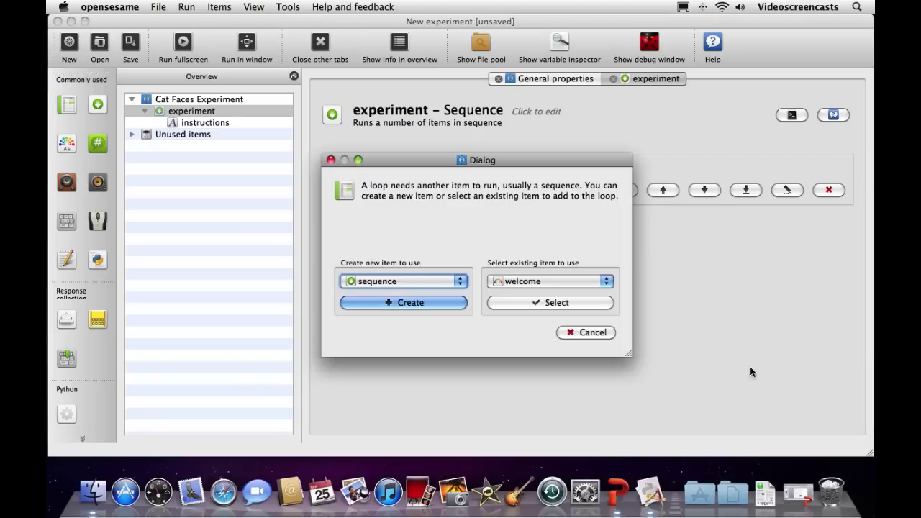
Step: Check the trial flow diagram in PowerPoint, and back in OpenSesame create a new sequence as the item the loop runs
{"action": "left_click", "coordinate": [803, 496]}
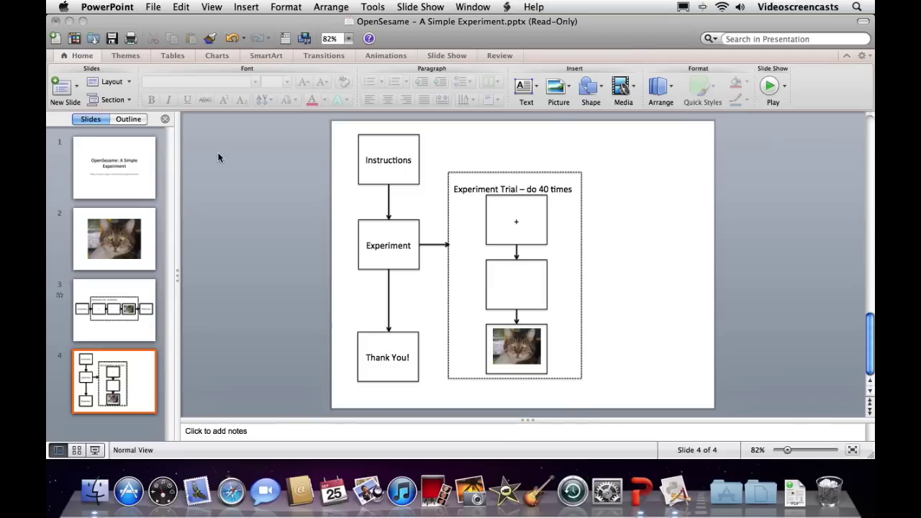
{"action": "left_click", "coordinate": [70, 21]}
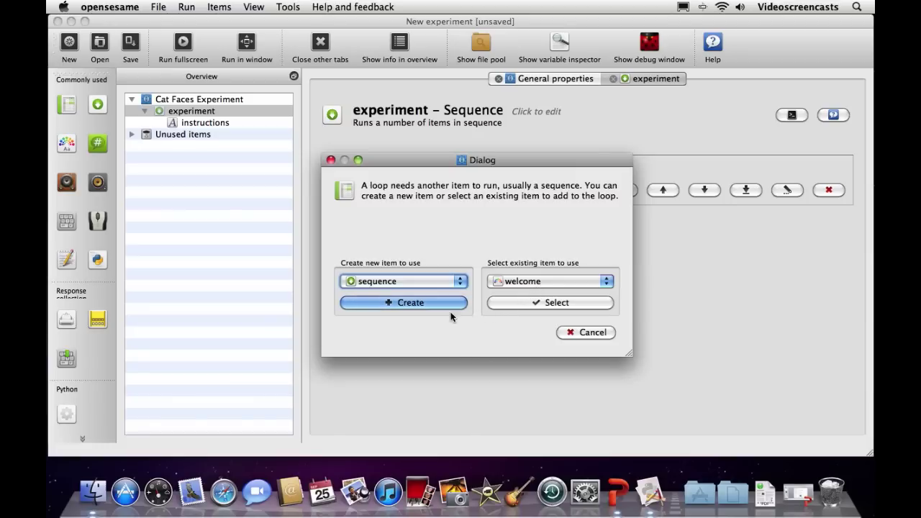
{"action": "left_click", "coordinate": [385, 281]}
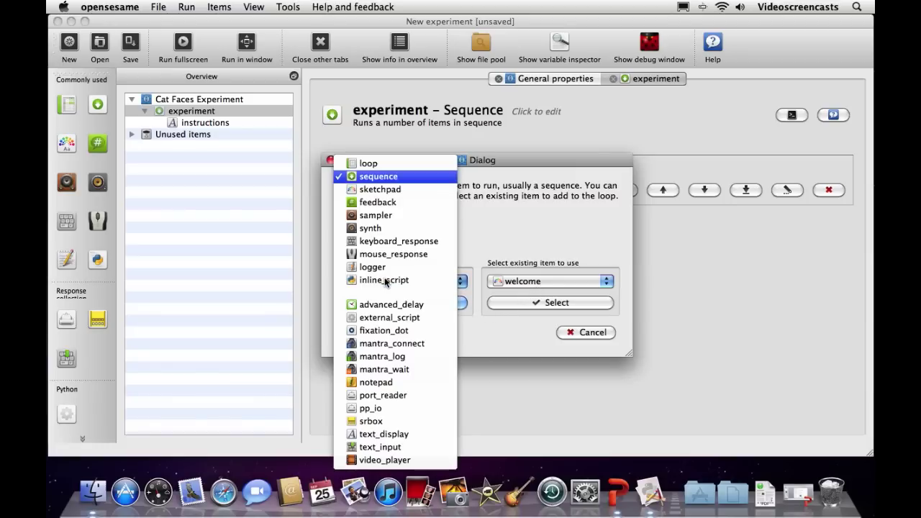
{"action": "left_click", "coordinate": [389, 179]}
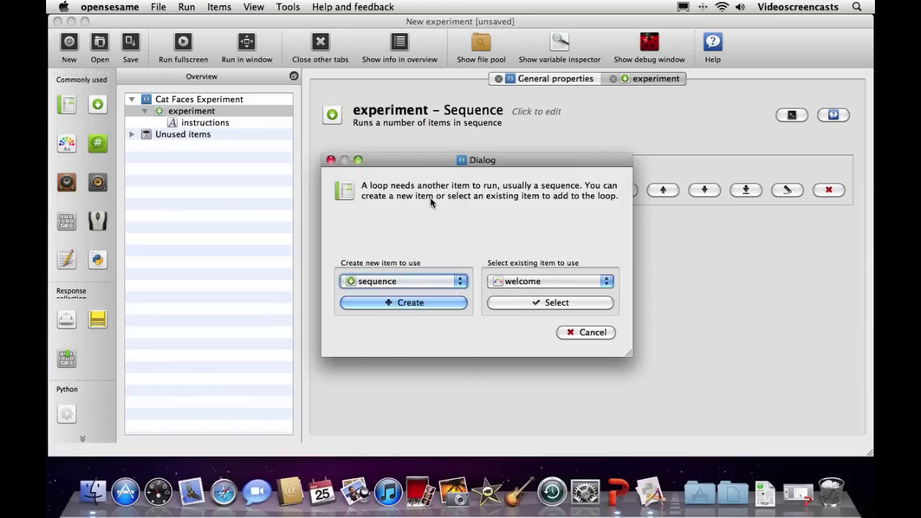
{"action": "left_click", "coordinate": [397, 303]}
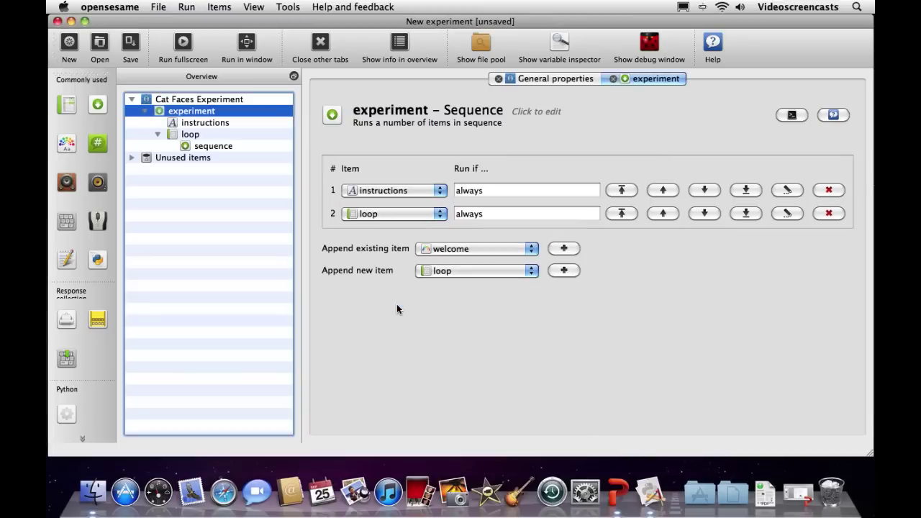
Step: Look over the settings of the new loop and of the sequence inside it
{"action": "left_click", "coordinate": [186, 133]}
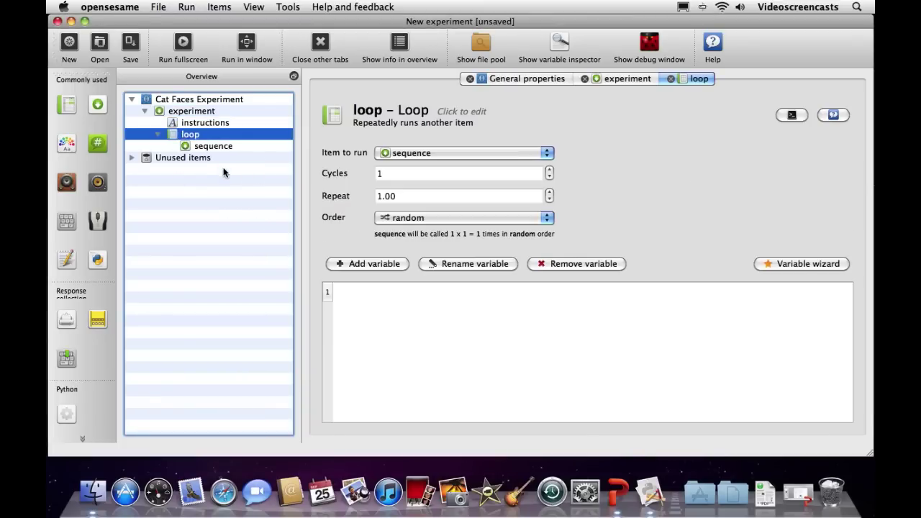
{"action": "left_click", "coordinate": [211, 147]}
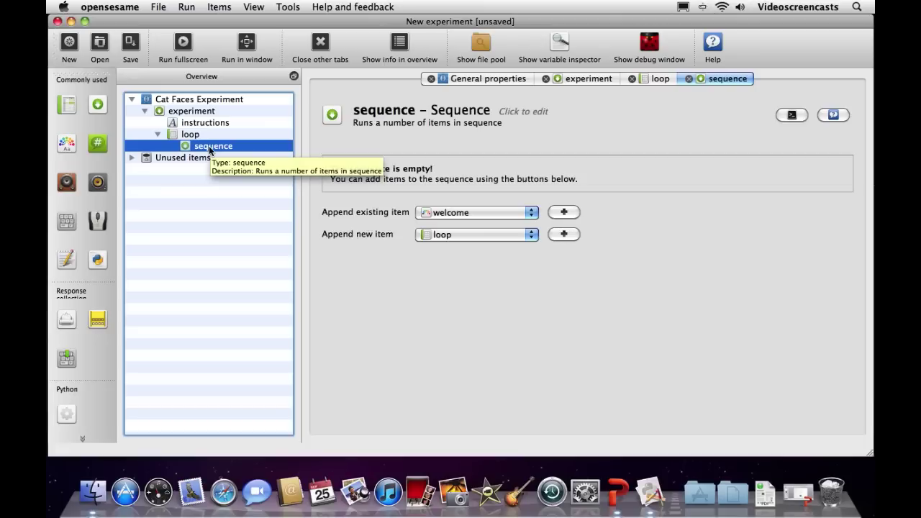
{"action": "left_click", "coordinate": [189, 133]}
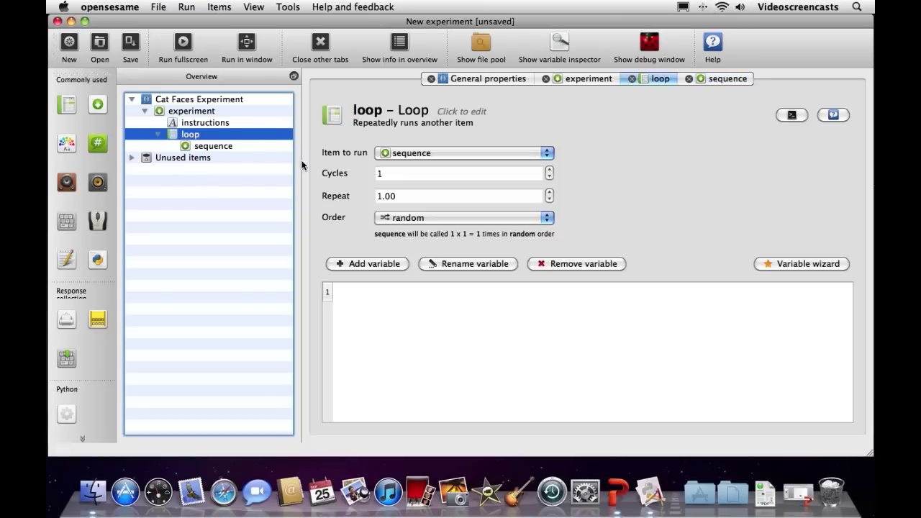
Step: Append a new text_display item to the end of the experiment sequence, after the loop
{"action": "left_click", "coordinate": [196, 113]}
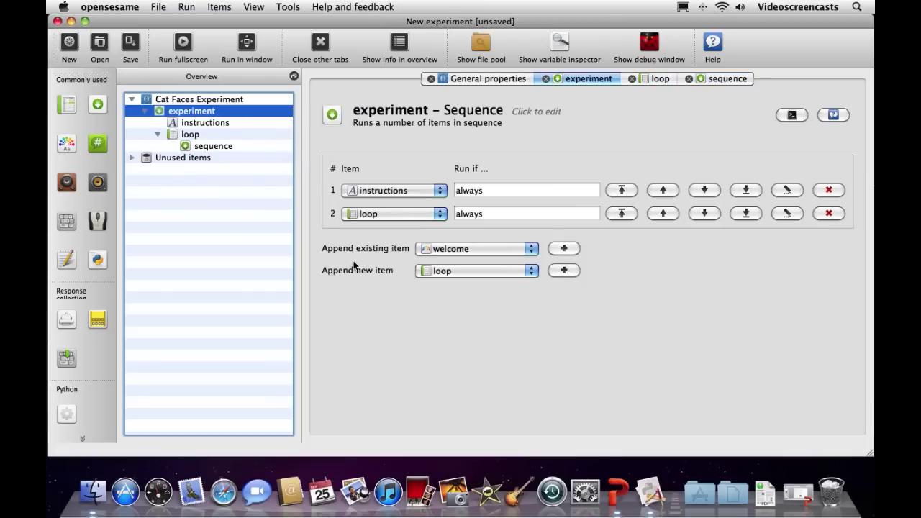
{"action": "left_click", "coordinate": [457, 273]}
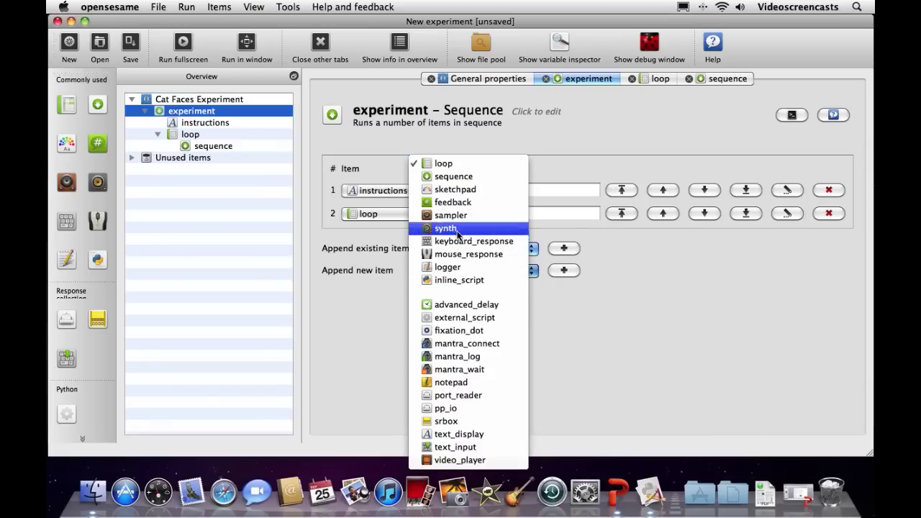
{"action": "left_click", "coordinate": [452, 433]}
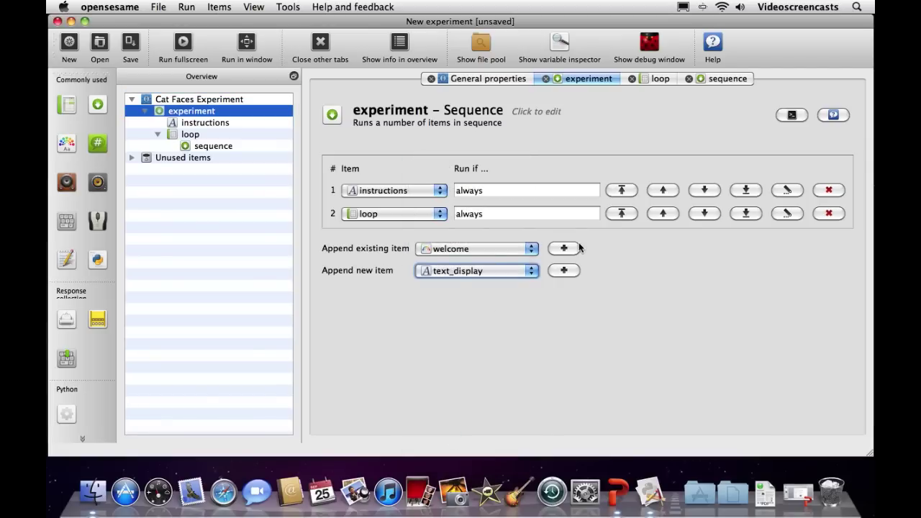
{"action": "left_click", "coordinate": [565, 271]}
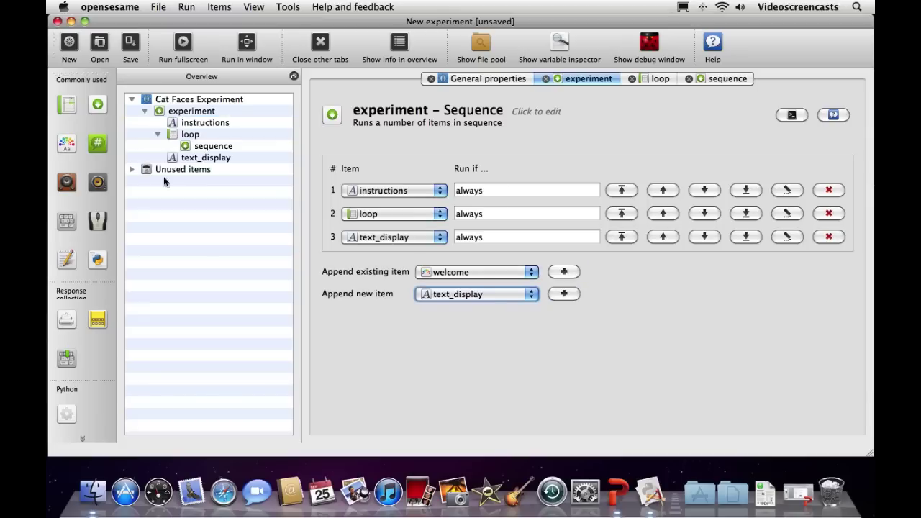
Step: Rename the text display that follows the loop as "goodbye"
{"action": "left_click", "coordinate": [213, 157]}
{"action": "left_click", "coordinate": [404, 110]}
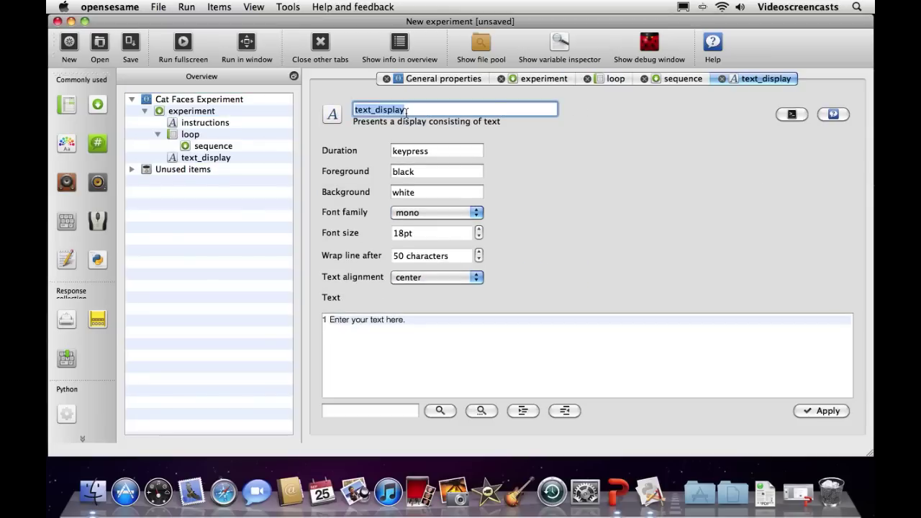
{"action": "type", "text": "goodbye"}
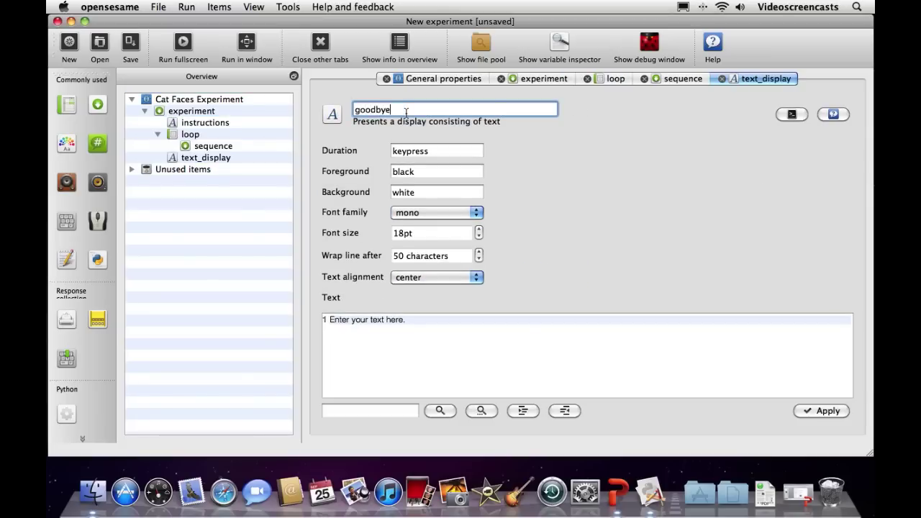
{"action": "key", "text": "Return"}
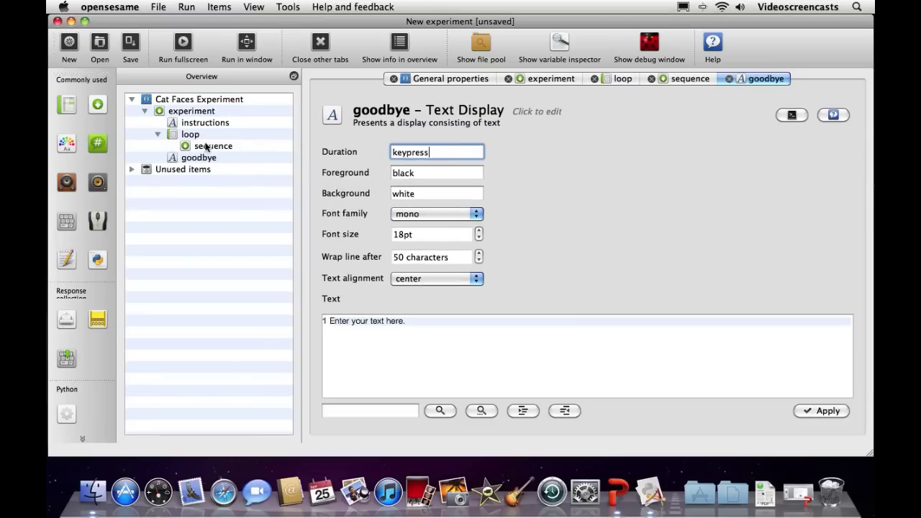
Step: Rename the loop that follows the instructions as "blockloop"
{"action": "left_click", "coordinate": [186, 134]}
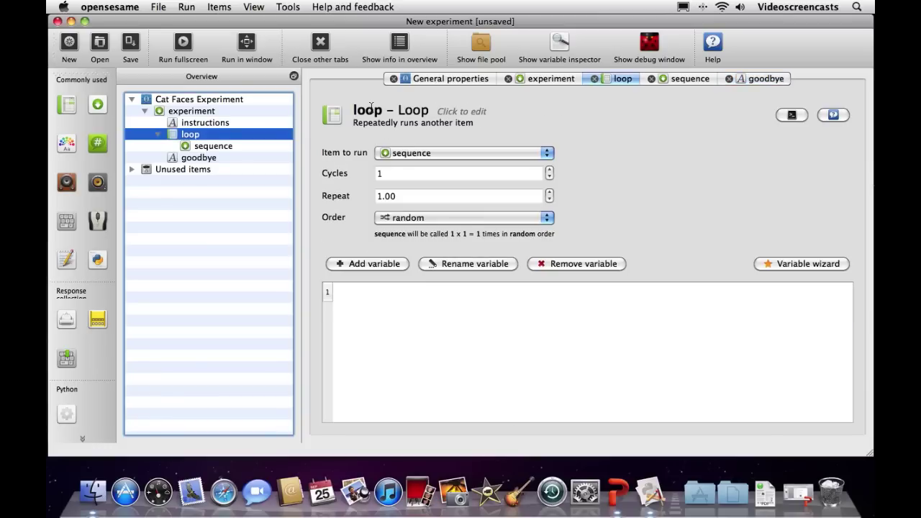
{"action": "left_click", "coordinate": [371, 108]}
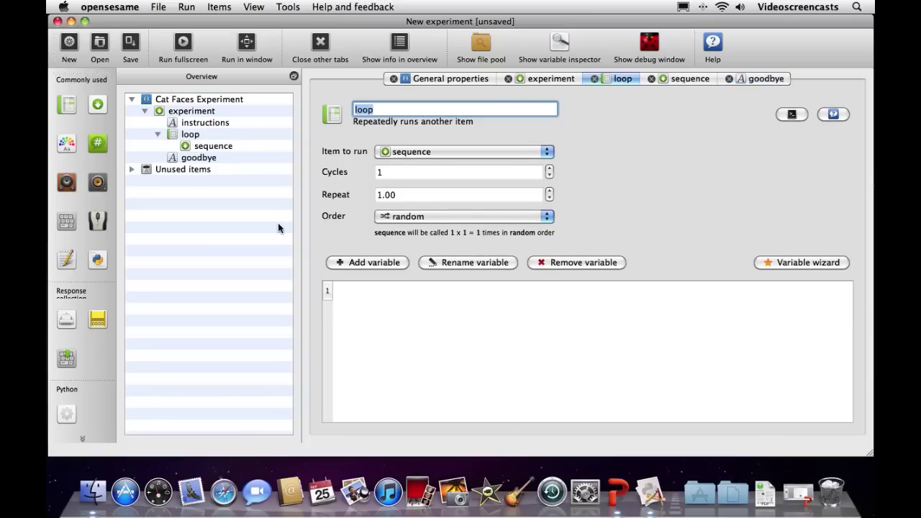
{"action": "type", "text": "blocklopp"}
{"action": "key", "text": "BackSpace"}
{"action": "key", "text": "BackSpace"}
{"action": "type", "text": "op"}
{"action": "key", "text": "Tab"}
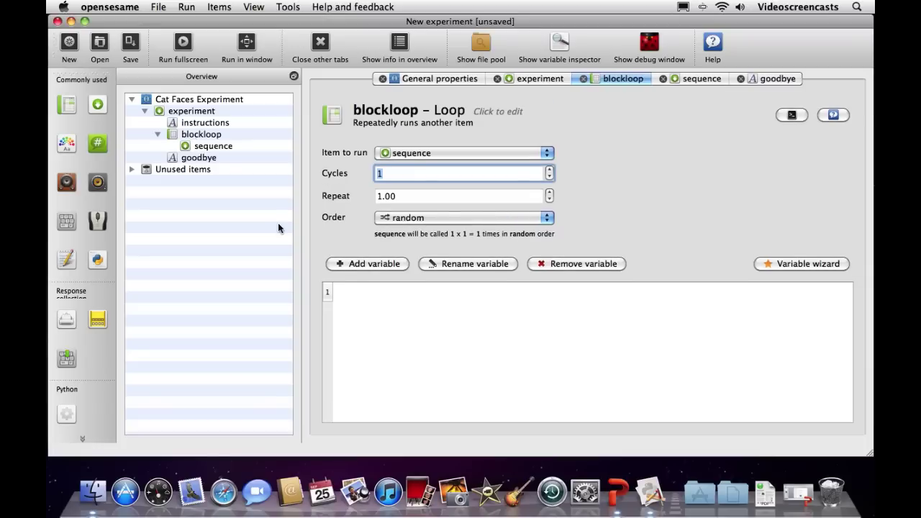
Step: Rename the sequence inside the loop as "trialsequence"
{"action": "left_click", "coordinate": [213, 146]}
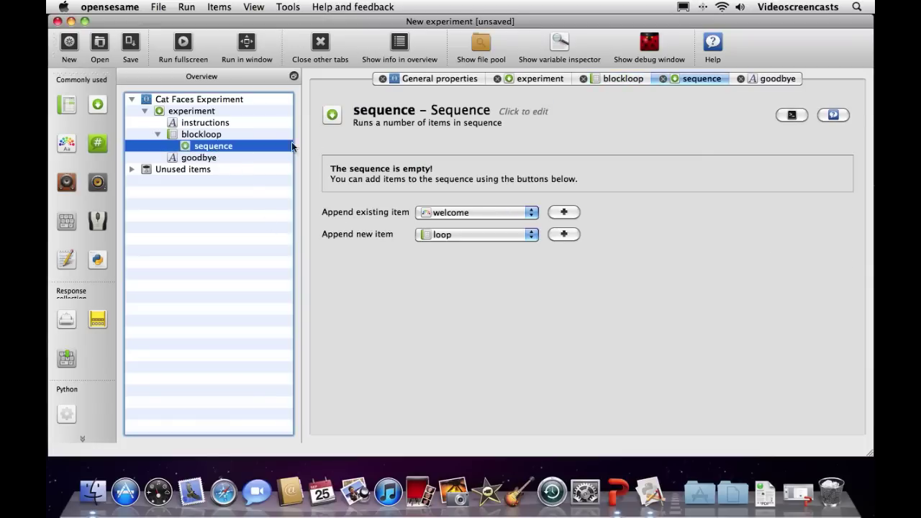
{"action": "left_click", "coordinate": [381, 108]}
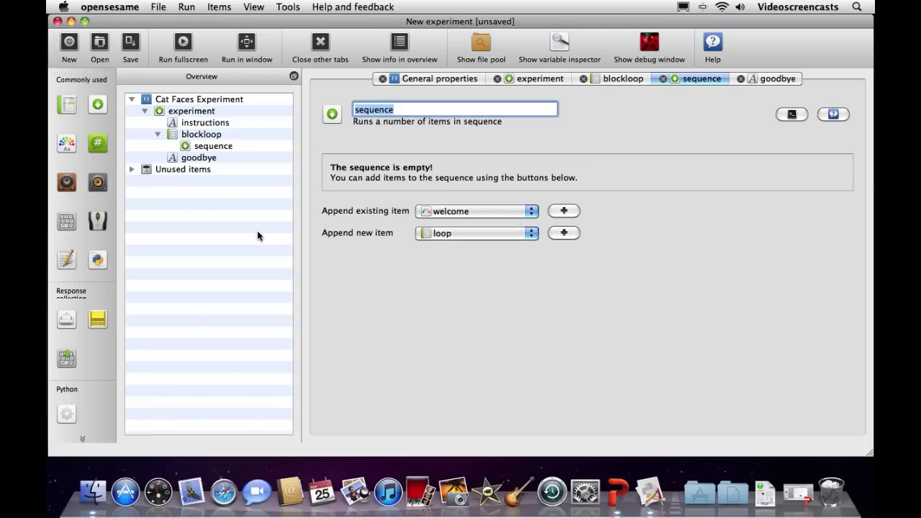
{"action": "type", "text": "trial"}
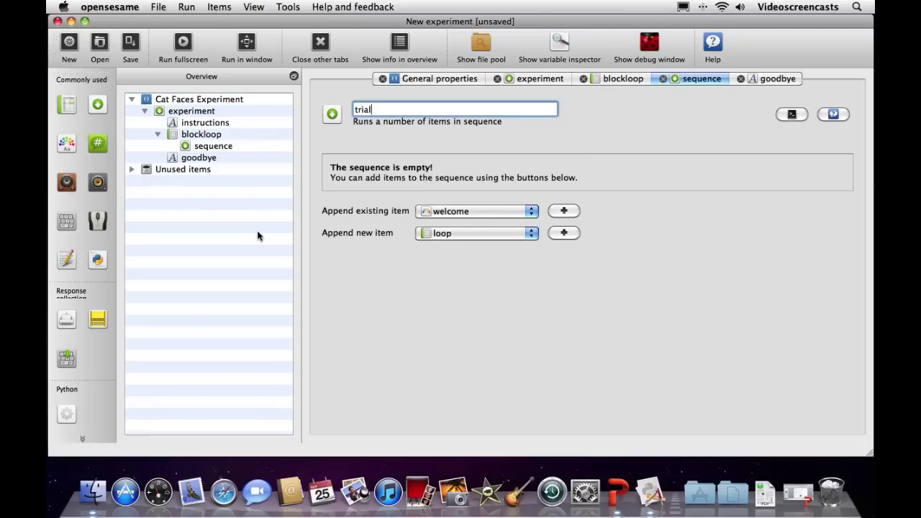
{"action": "type", "text": "sequence"}
{"action": "key", "text": "Return"}
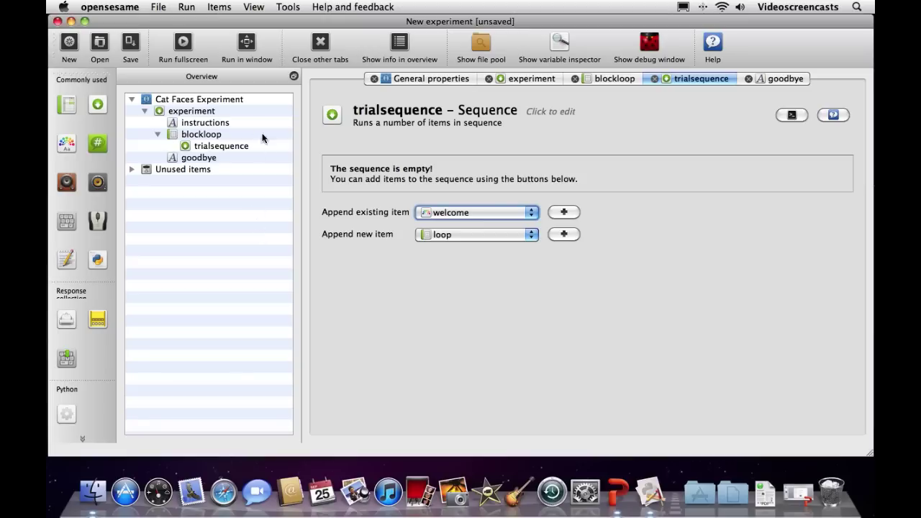
Step: Collapse blockloop, review the items of the experiment sequence, and compare their order with the flow diagram in PowerPoint
{"action": "left_click", "coordinate": [159, 135]}
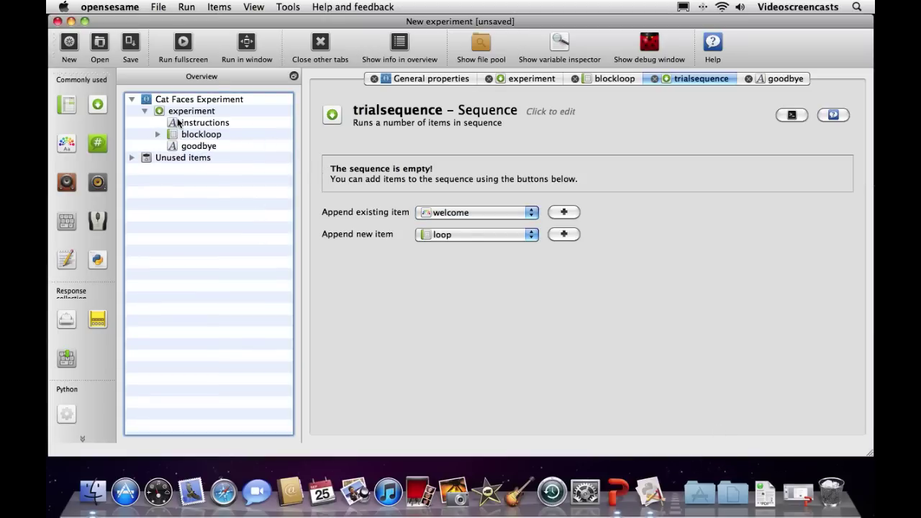
{"action": "left_click", "coordinate": [181, 113]}
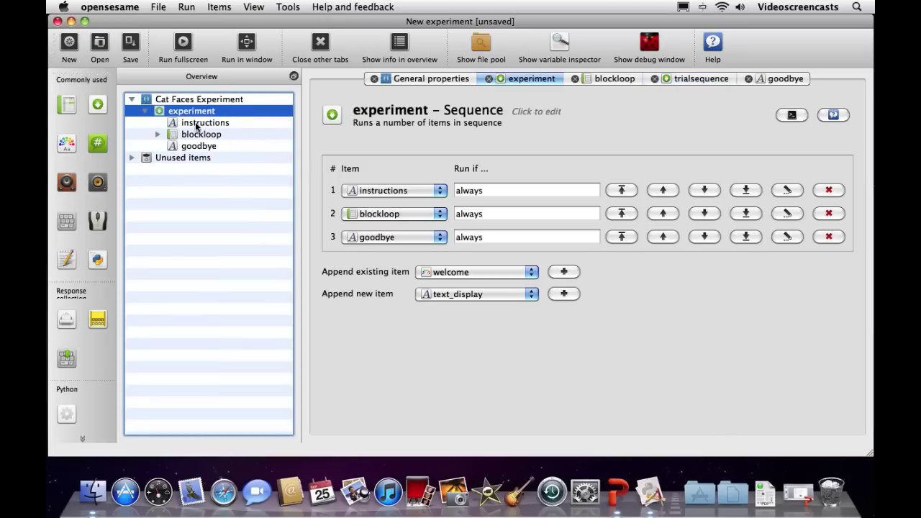
{"action": "left_click", "coordinate": [795, 506]}
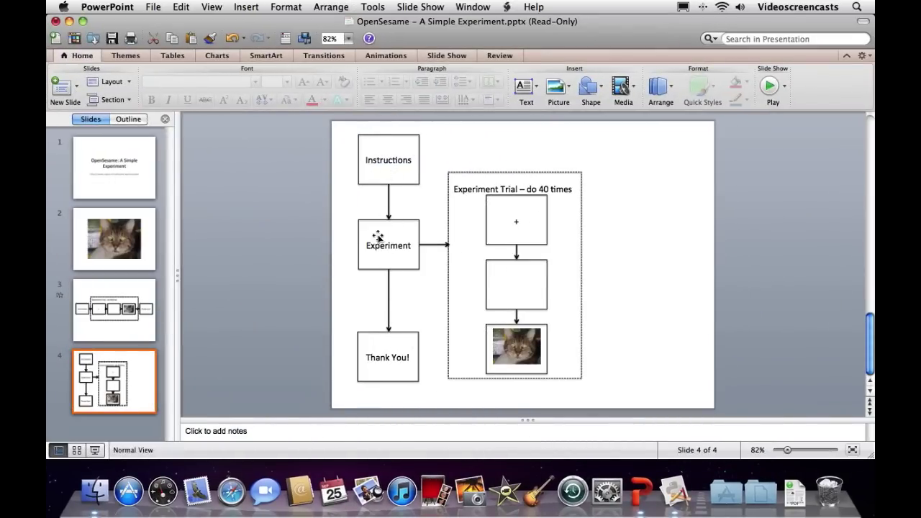
{"action": "left_click", "coordinate": [69, 21]}
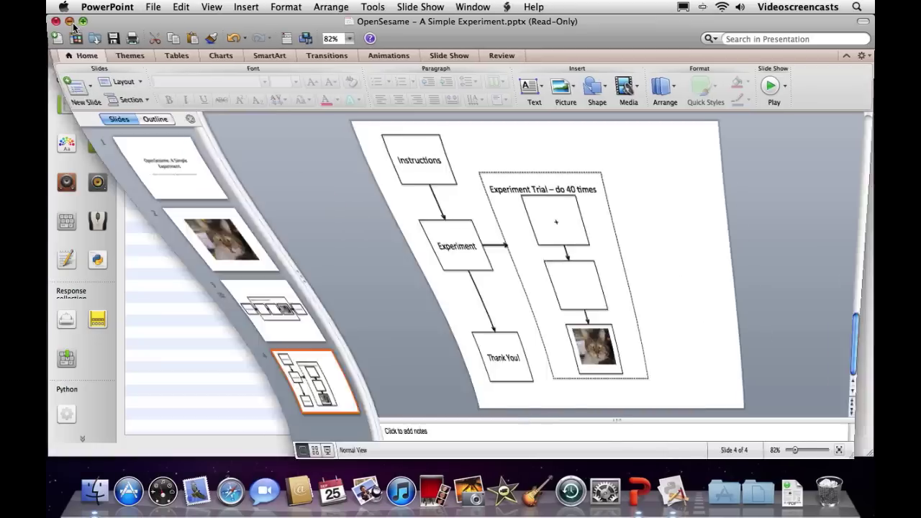
Step: Set the instructions display to wrap lines after 80 characters, keeping the mono font family and center text alignment
{"action": "left_click", "coordinate": [197, 124]}
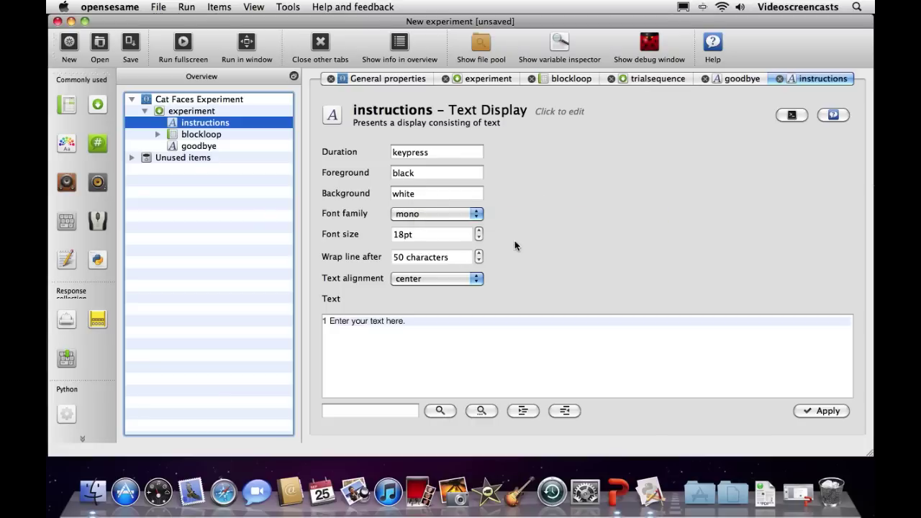
{"action": "left_click", "coordinate": [450, 216]}
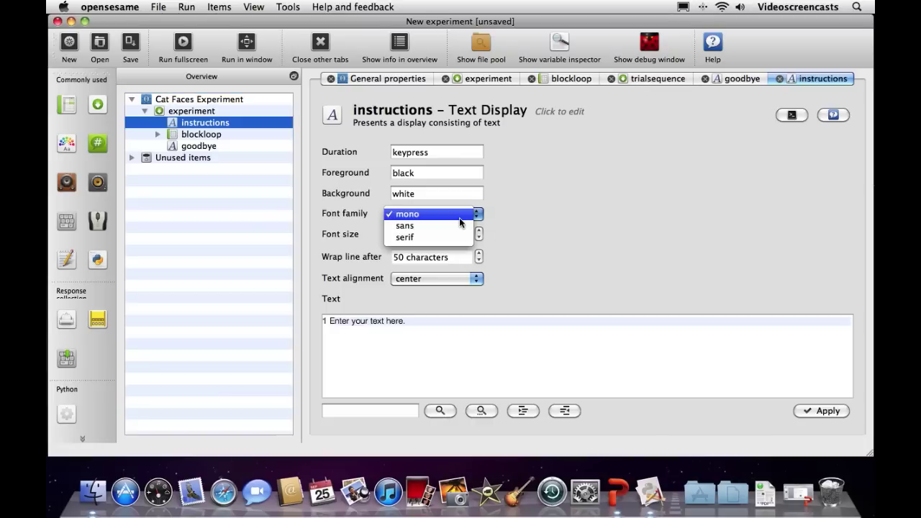
{"action": "left_click", "coordinate": [460, 216]}
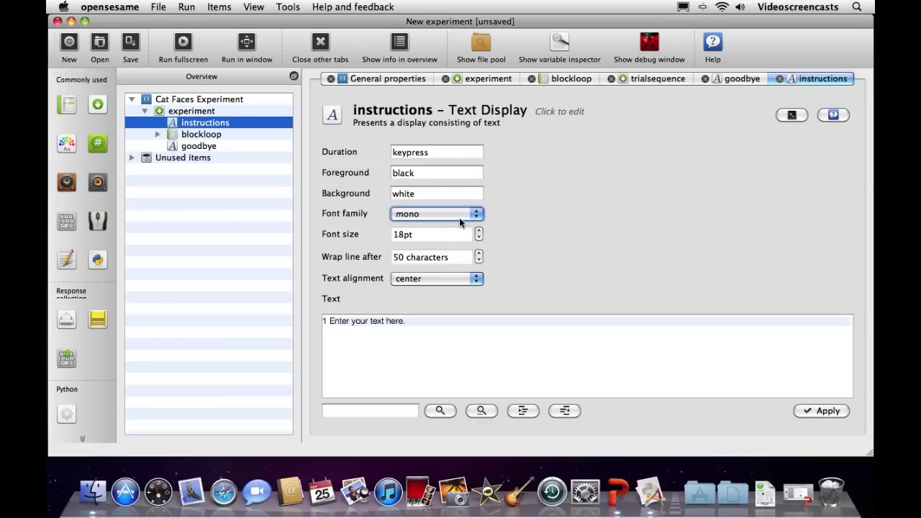
{"action": "double_click", "coordinate": [401, 257]}
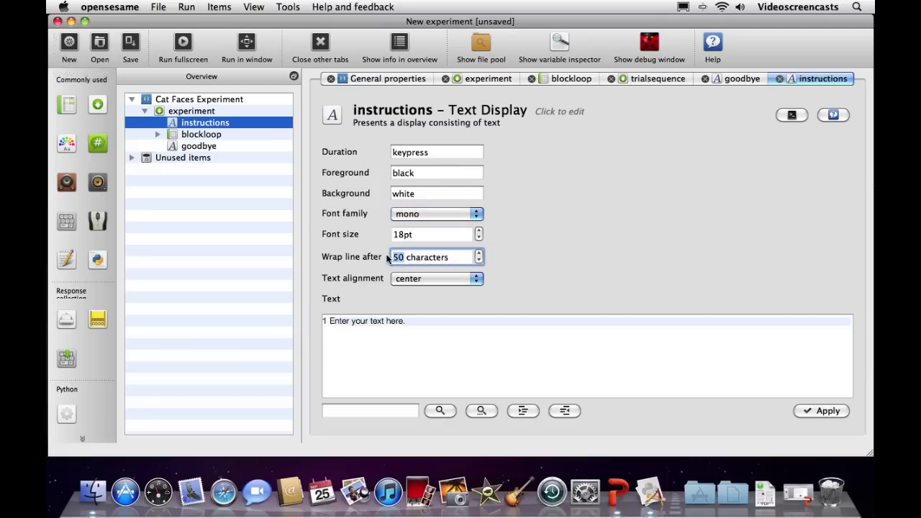
{"action": "type", "text": "80"}
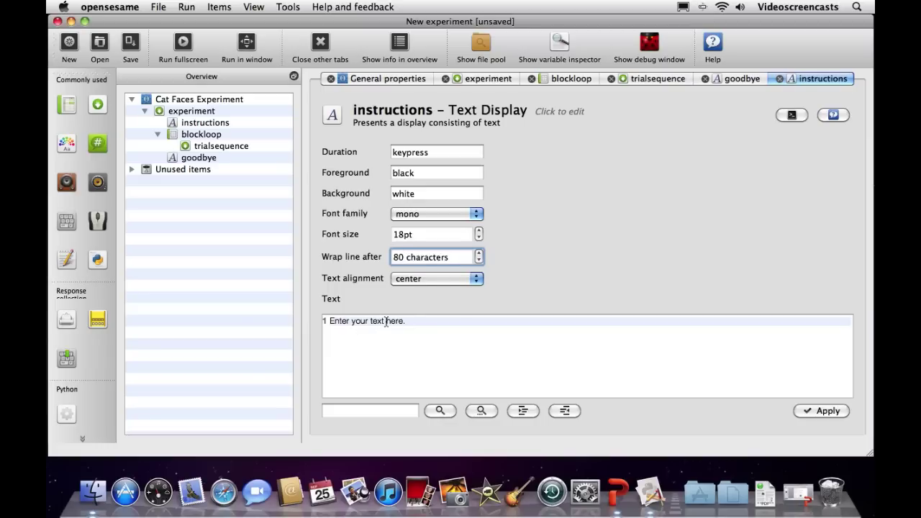
{"action": "left_click", "coordinate": [425, 280]}
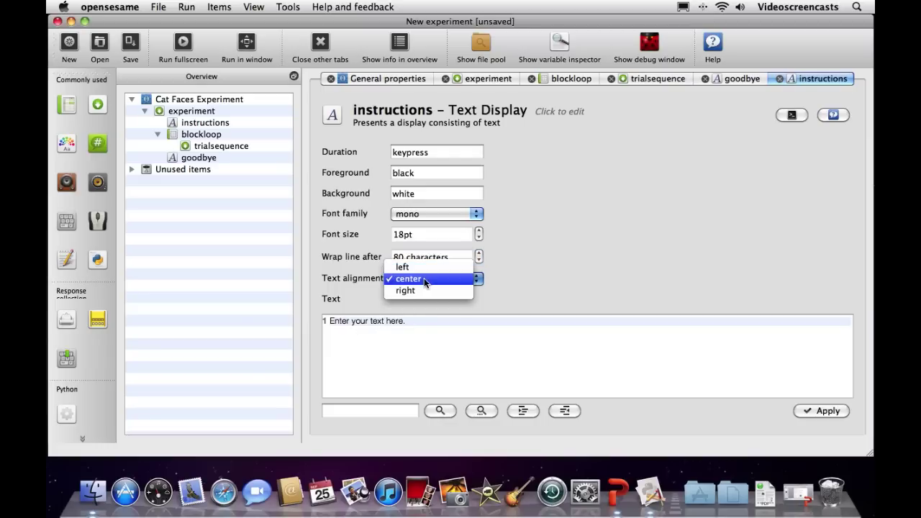
{"action": "left_click", "coordinate": [425, 279]}
Step: Replace the placeholder text of the instructions display with "Welcome to the cat faces experiment."
{"action": "left_click", "coordinate": [366, 329]}
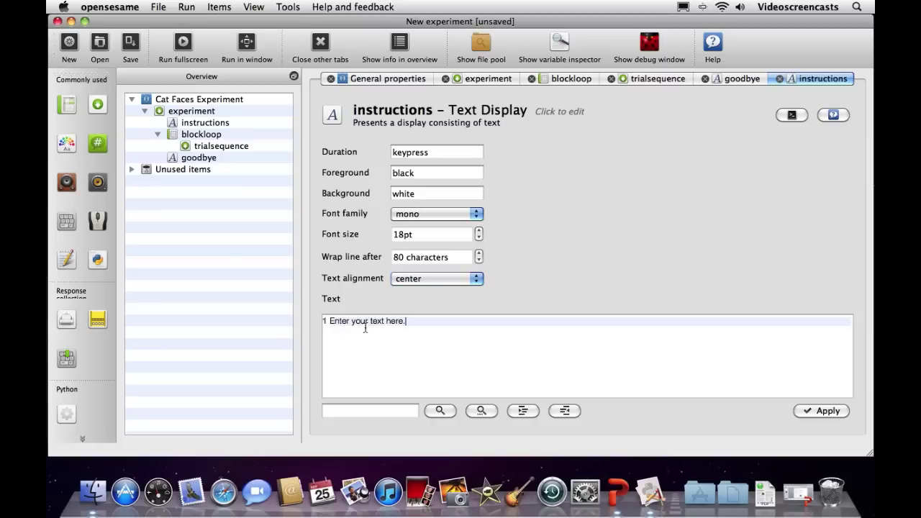
{"action": "left_click_drag", "start_coordinate": [440, 323], "coordinate": [334, 324]}
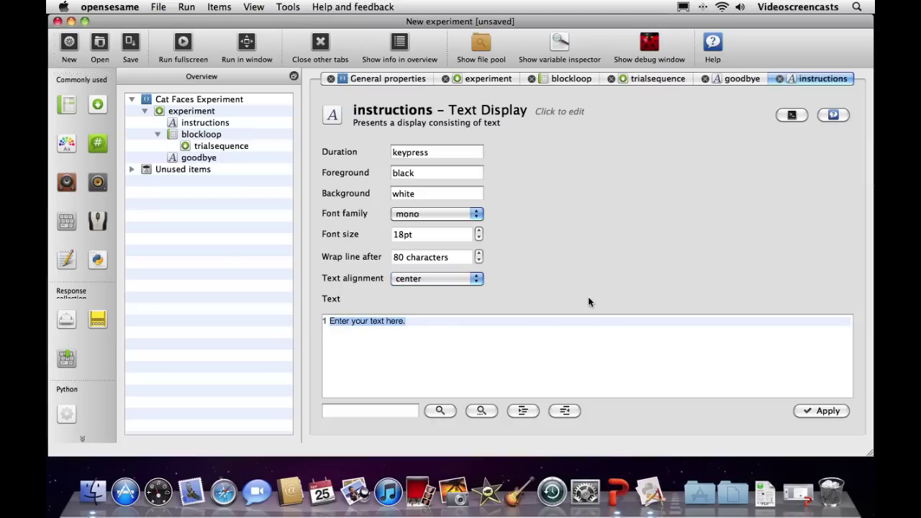
{"action": "key", "text": "BackSpace"}
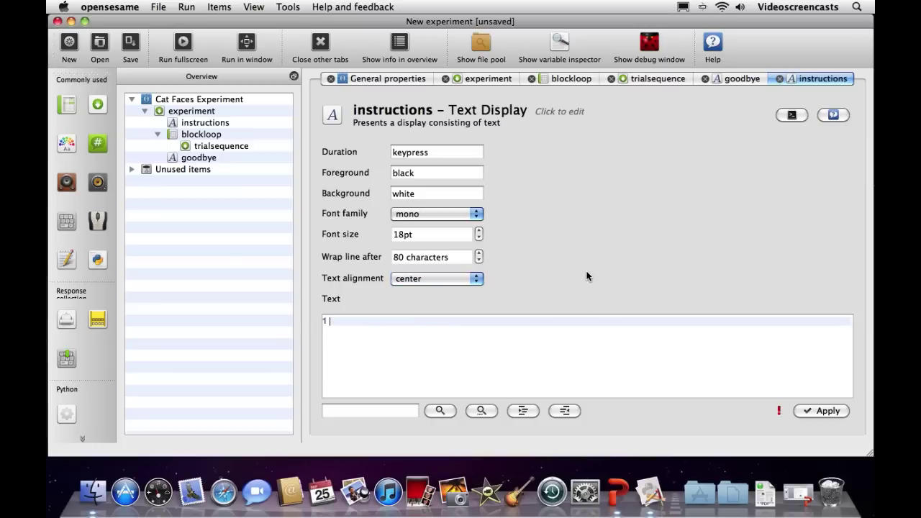
{"action": "type", "text": "Welcome to the cat faces experim"}
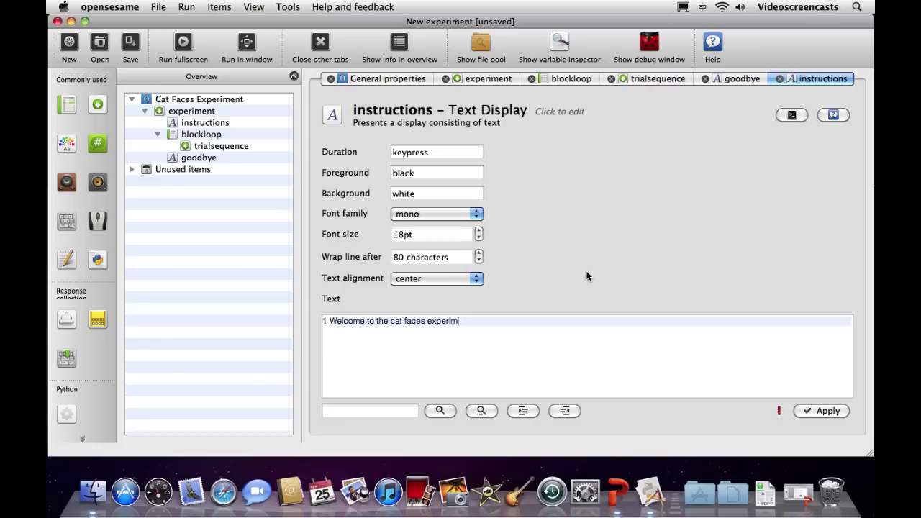
{"action": "type", "text": "ent."}
Step: After a blank line, add "You will see a series of 40 cat faces. Your task is to indicate whether the cat is male or female."
{"action": "key", "text": "Return"}
{"action": "key", "text": "Return"}
{"action": "type", "text": "You will see "}
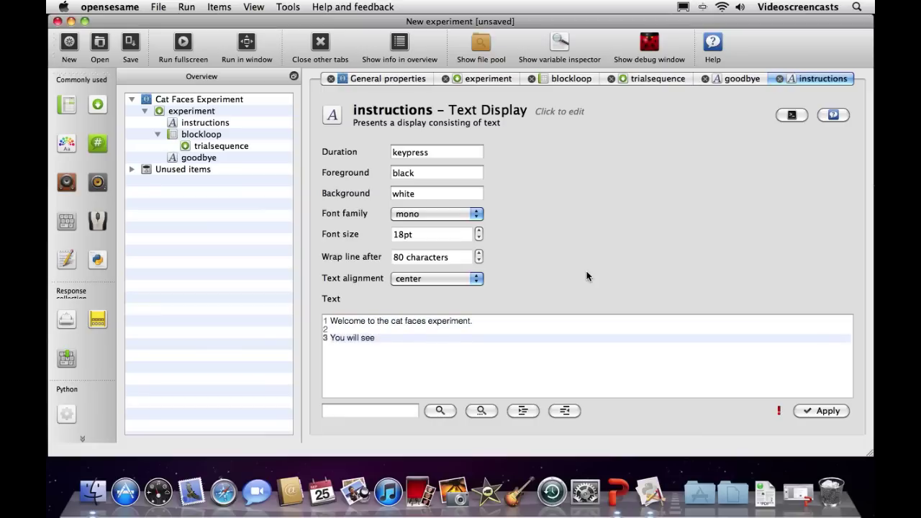
{"action": "type", "text": "a series of 40 cats"}
{"action": "key", "text": "BackSpace"}
{"action": "type", "text": "faces."}
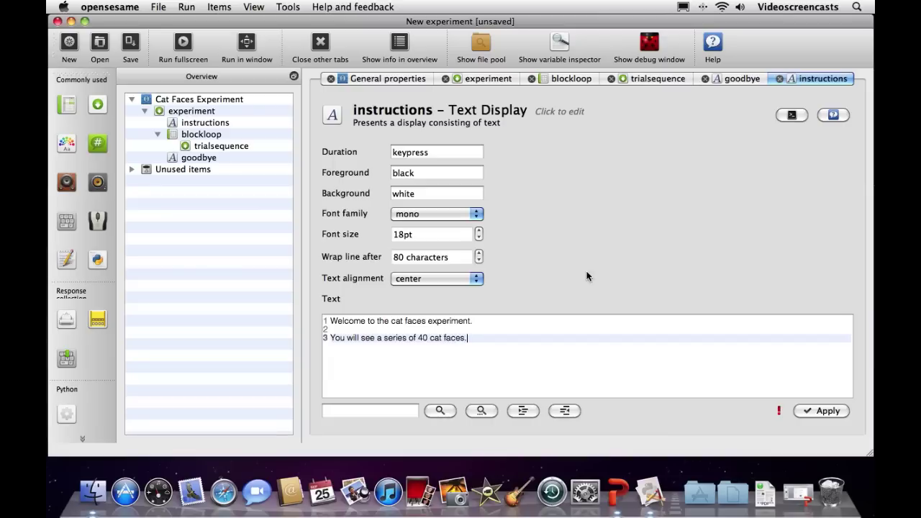
{"action": "type", "text": "  Your task is to indicate whet"}
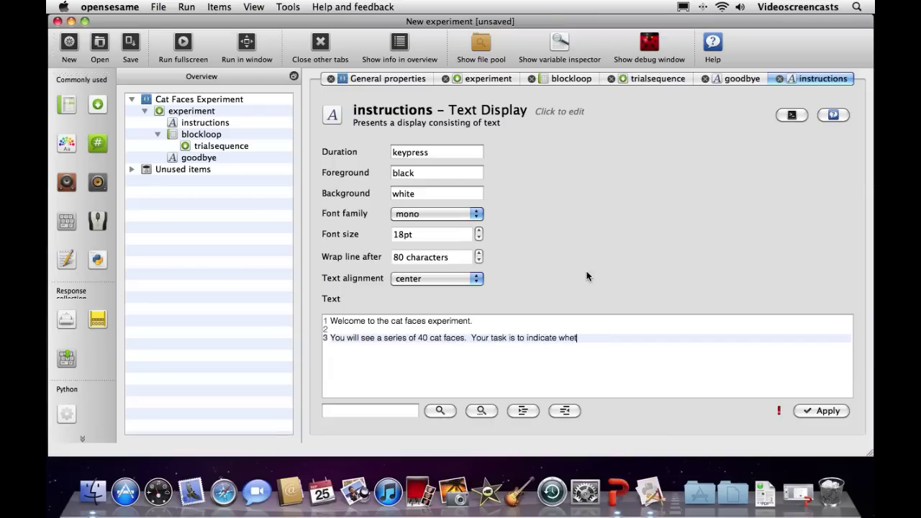
{"action": "type", "text": "her the cat is male or female."}
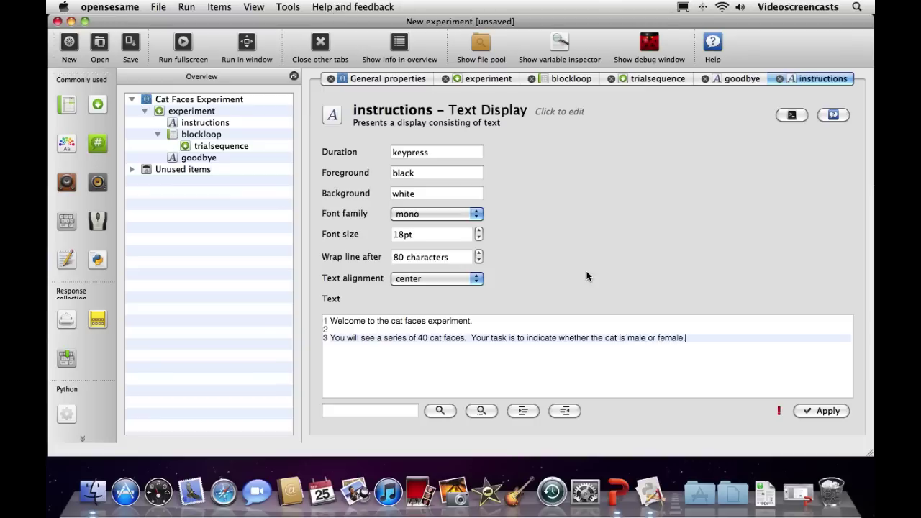
Step: After a blank line, add "Press the 'z' key if you think the cat is male." and "Press the 'm' key if you think the cat is female."
{"action": "key", "text": "Return"}
{"action": "key", "text": "Return"}
{"action": "type", "text": "Press the"}
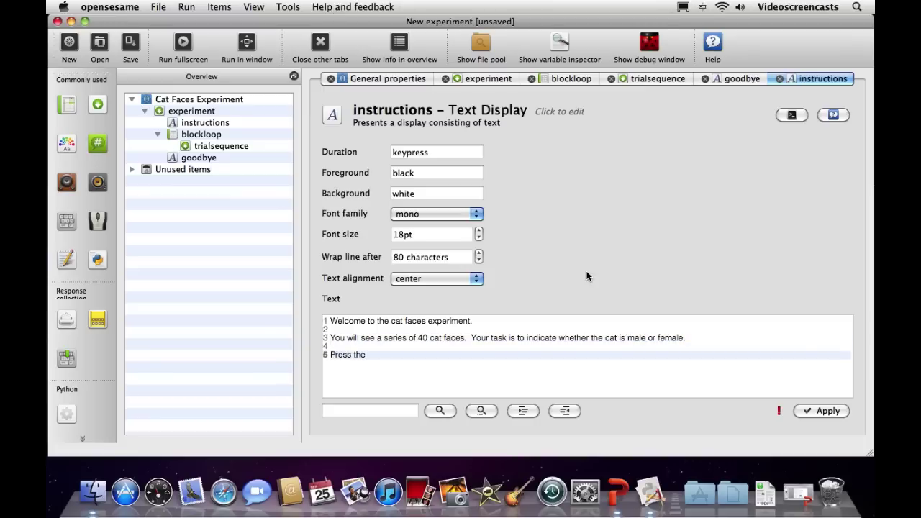
{"action": "type", "text": " 'z' key if you think the cat is male"}
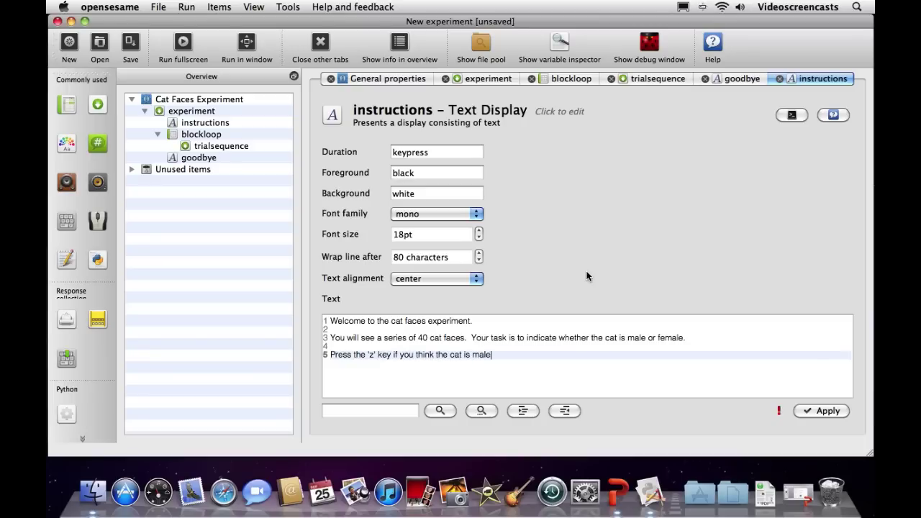
{"action": "type", "text": "."}
{"action": "key", "text": "Return"}
{"action": "type", "text": "Pr"}
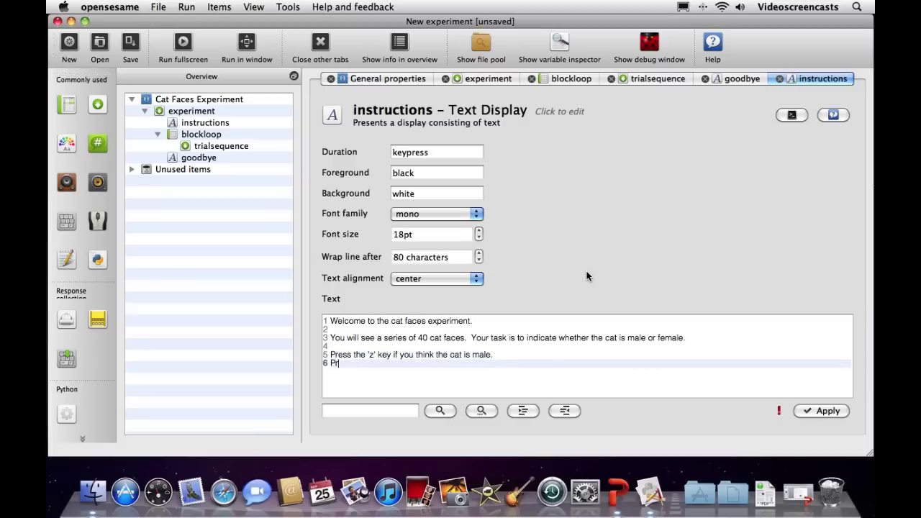
{"action": "type", "text": "ess the 'm' key if you think the cat is female."}
Step: Finish the instructions with a blank line and "Press any key to begin.", and apply the text
{"action": "key", "text": "Return"}
{"action": "key", "text": "Return"}
{"action": "type", "text": "Press an"}
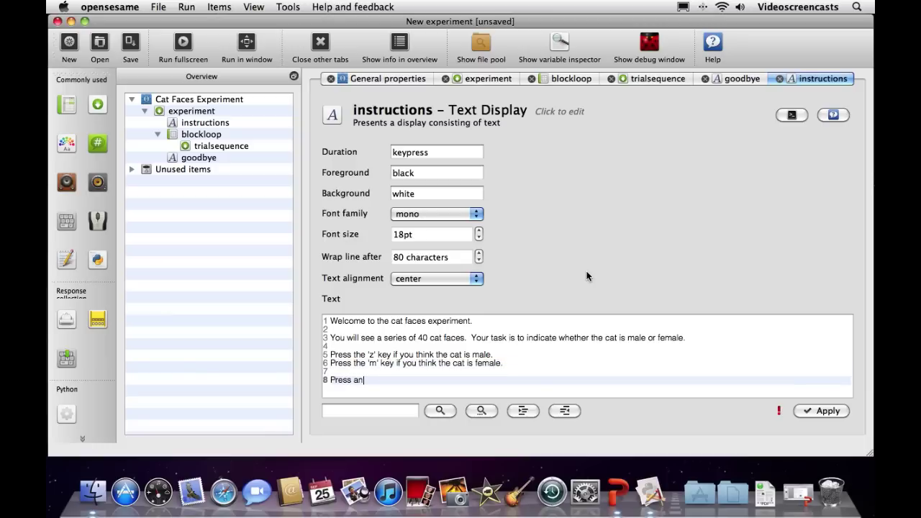
{"action": "type", "text": "y key to begin."}
{"action": "mouse_move", "coordinate": [783, 409]}
{"action": "left_click", "coordinate": [815, 411]}
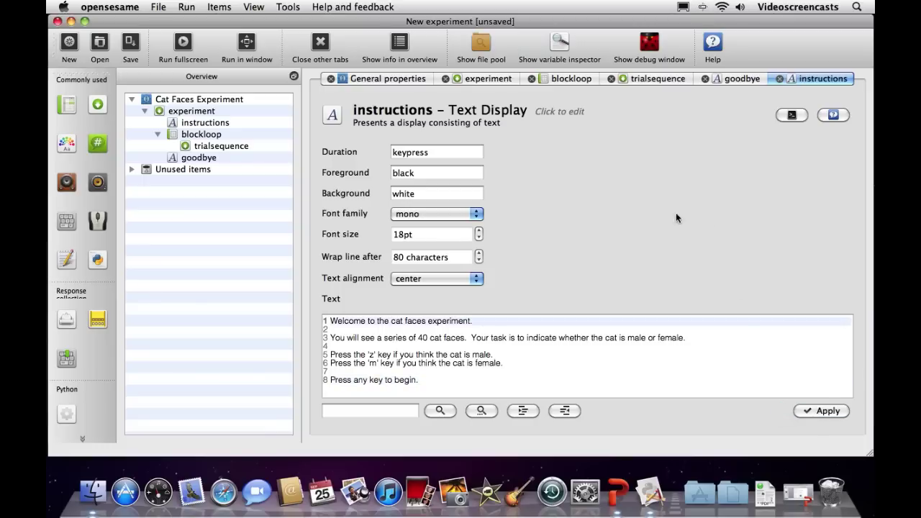
Step: Set the goodbye text display to wrap lines after 80 characters
{"action": "left_click", "coordinate": [193, 159]}
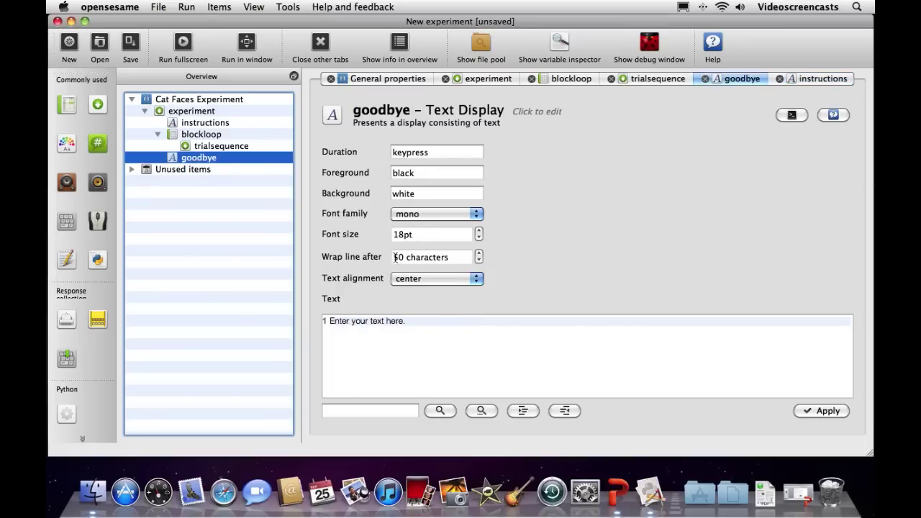
{"action": "left_click", "coordinate": [410, 324]}
{"action": "scroll", "coordinate": [396, 259], "scroll_direction": "up", "scroll_amount": 3}
Step: Replace the goodbye placeholder text with "That's it!", a blank line and "Thank you for taking part.", and apply it
{"action": "left_click", "coordinate": [411, 323]}
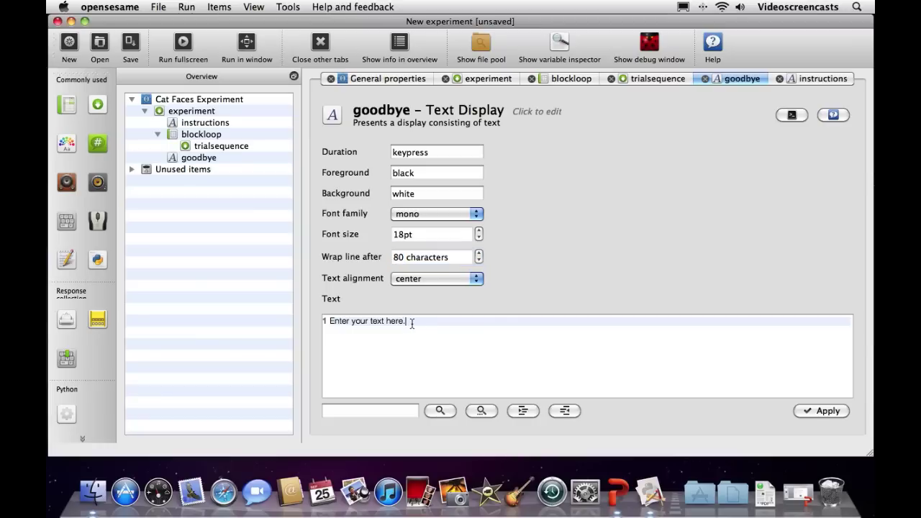
{"action": "left_click_drag", "start_coordinate": [412, 323], "coordinate": [311, 321]}
{"action": "key", "text": "BackSpace"}
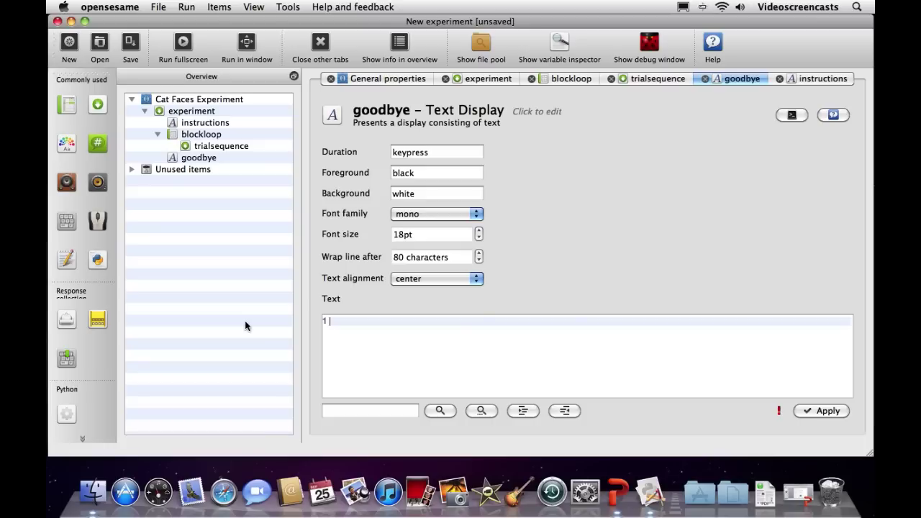
{"action": "type", "text": "That's it!"}
{"action": "key", "text": "Return"}
{"action": "key", "text": "Return"}
{"action": "type", "text": "Thank"}
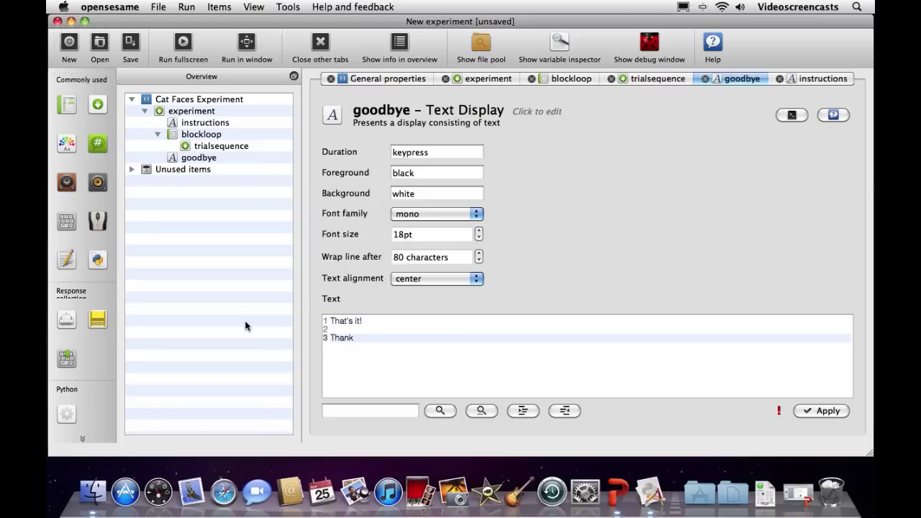
{"action": "type", "text": " you for taking par"}
{"action": "left_click", "coordinate": [824, 411]}
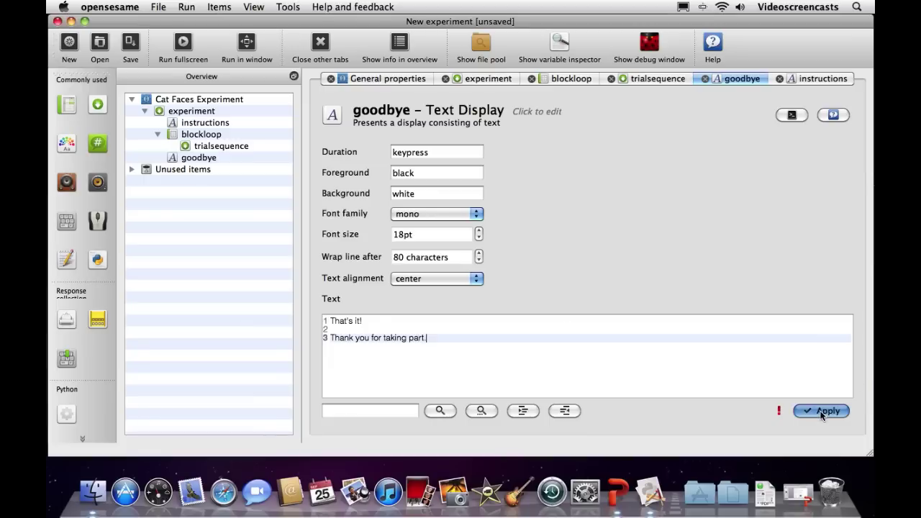
Step: Open the settings of the block loop that runs the trial sequence
{"action": "left_click", "coordinate": [195, 125]}
{"action": "left_click", "coordinate": [218, 162]}
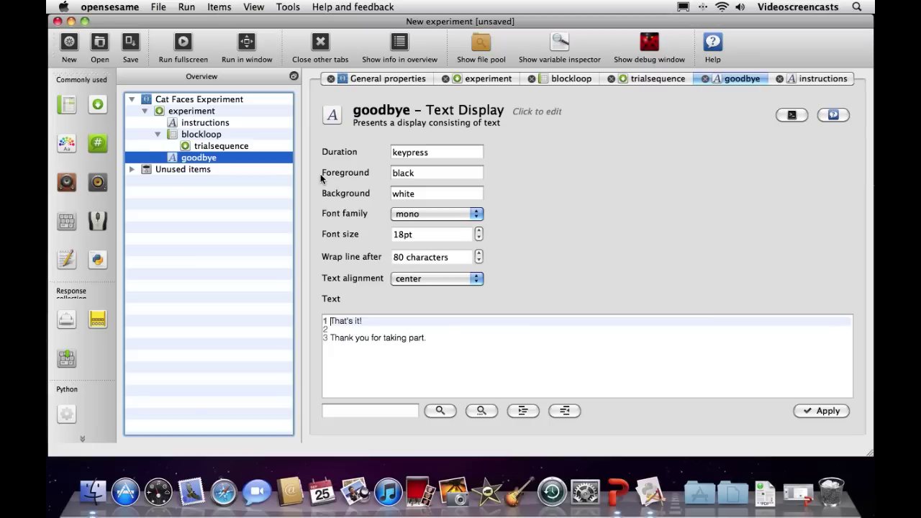
{"action": "left_click", "coordinate": [186, 138]}
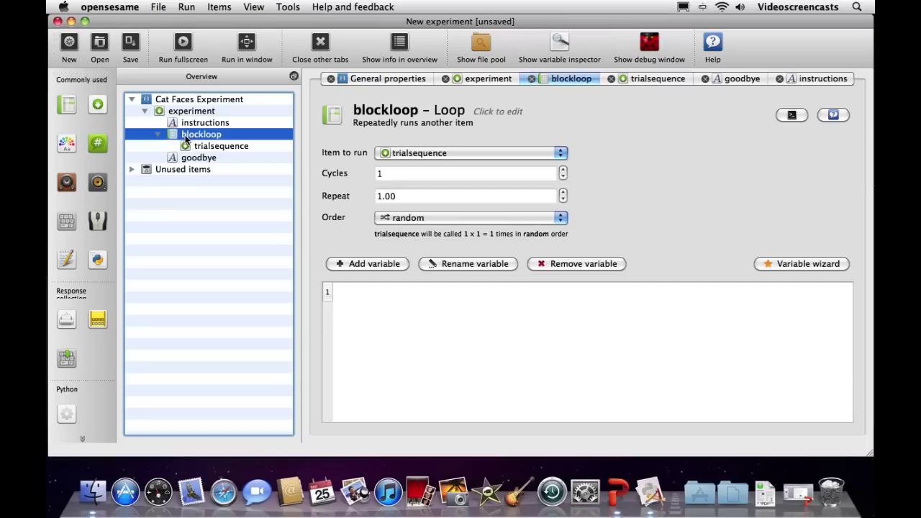
Step: Switch to the PowerPoint presentation to review the experiment trial diagram, and minimize it
{"action": "left_click", "coordinate": [799, 488]}
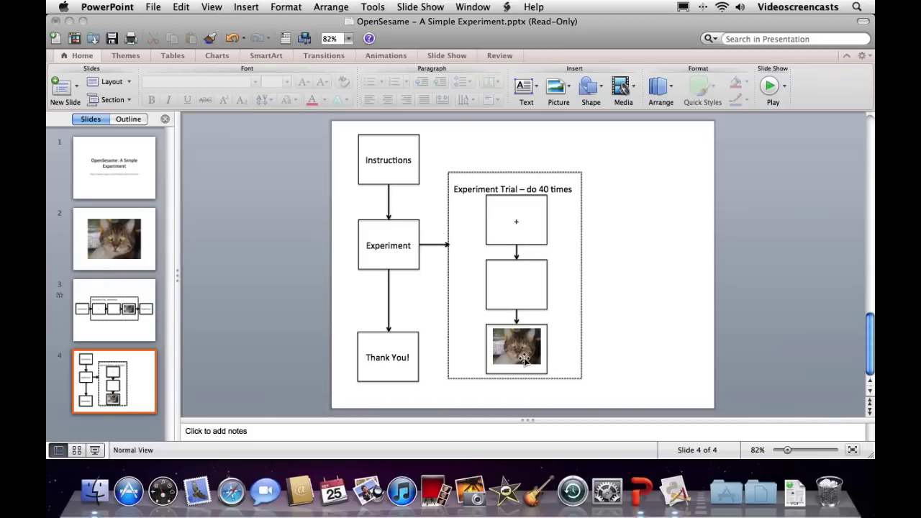
{"action": "left_click", "coordinate": [71, 21]}
{"action": "left_click", "coordinate": [72, 22]}
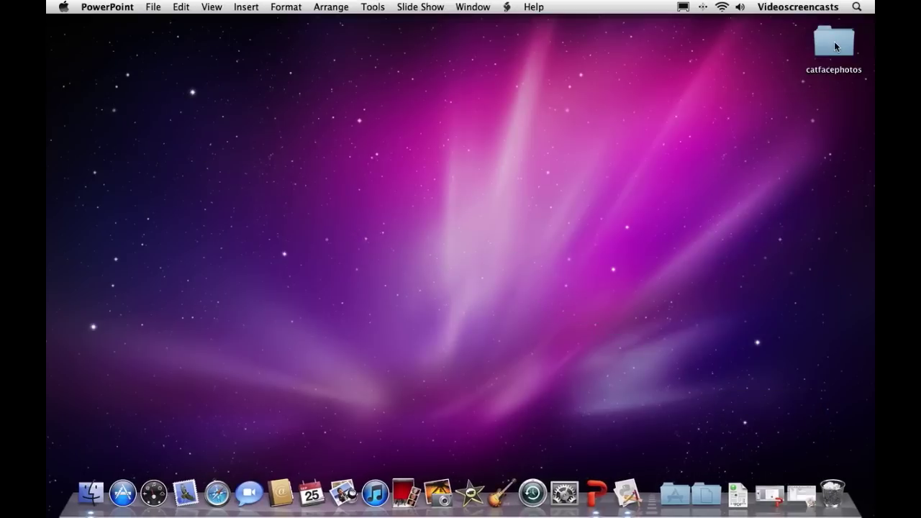
Step: Look through the image and sound files in the catfacephotos desktop folder, minimize it, and return to OpenSesame
{"action": "left_click", "coordinate": [835, 41]}
{"action": "double_click", "coordinate": [834, 44]}
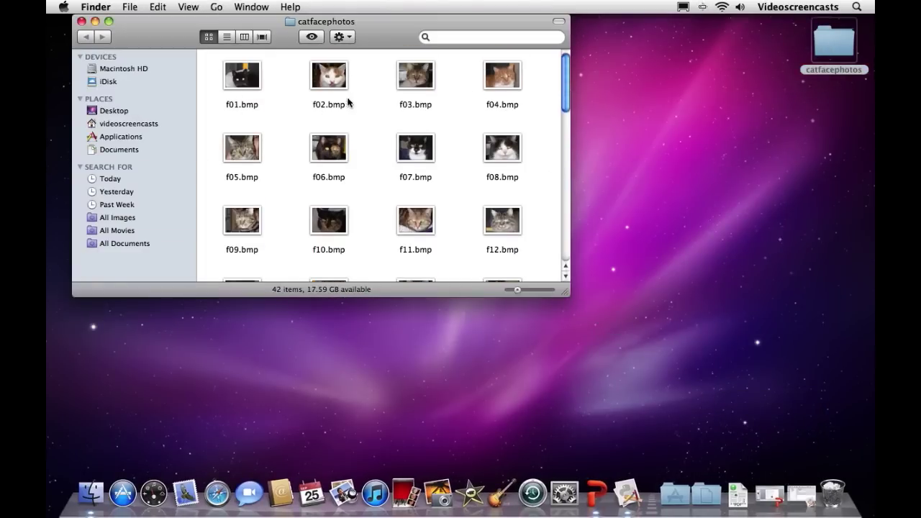
{"action": "left_click_drag", "start_coordinate": [566, 75], "coordinate": [569, 164]}
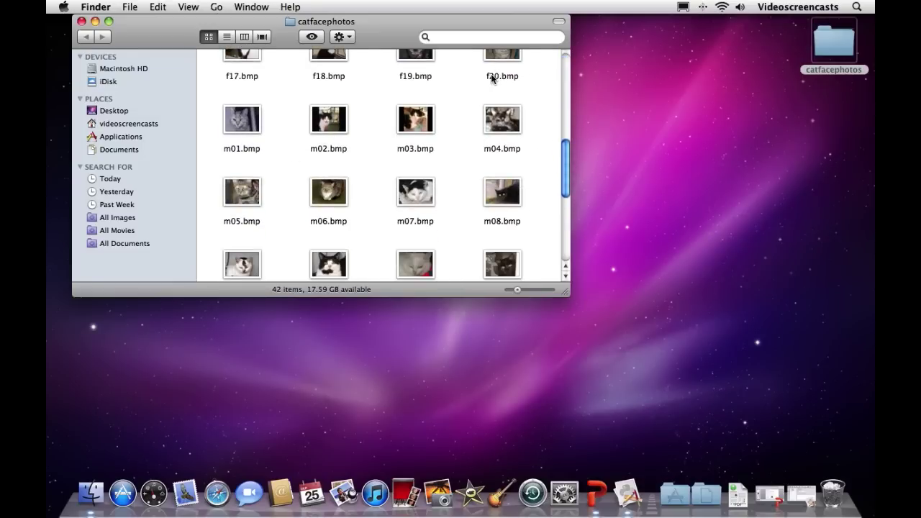
{"action": "left_click_drag", "start_coordinate": [564, 169], "coordinate": [565, 231]}
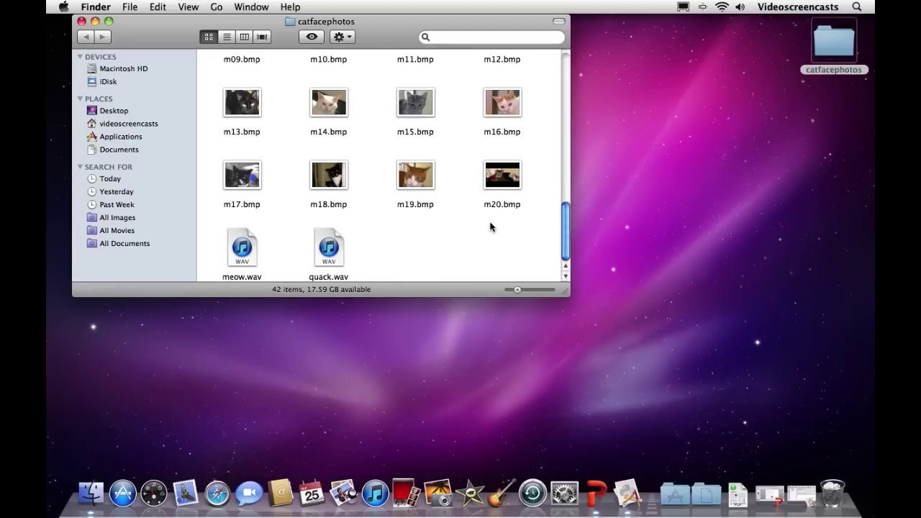
{"action": "left_click_drag", "start_coordinate": [565, 231], "coordinate": [568, 46]}
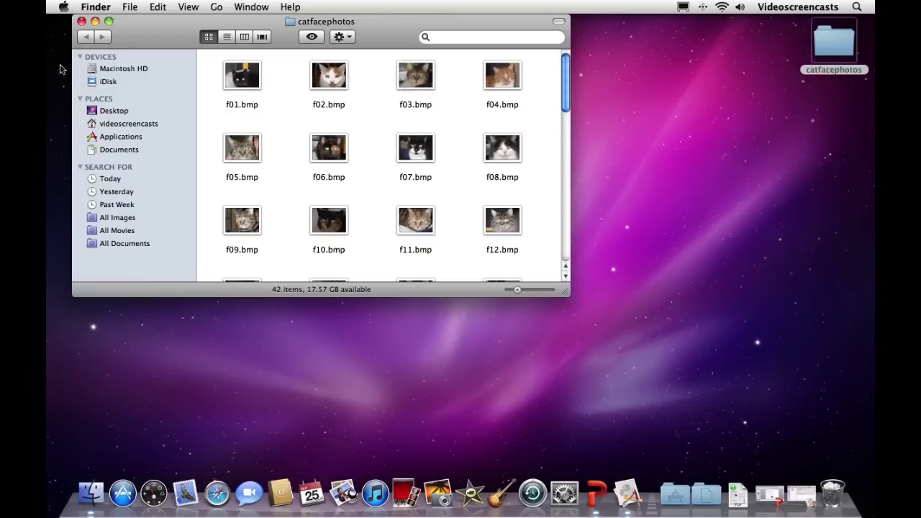
{"action": "left_click", "coordinate": [94, 22]}
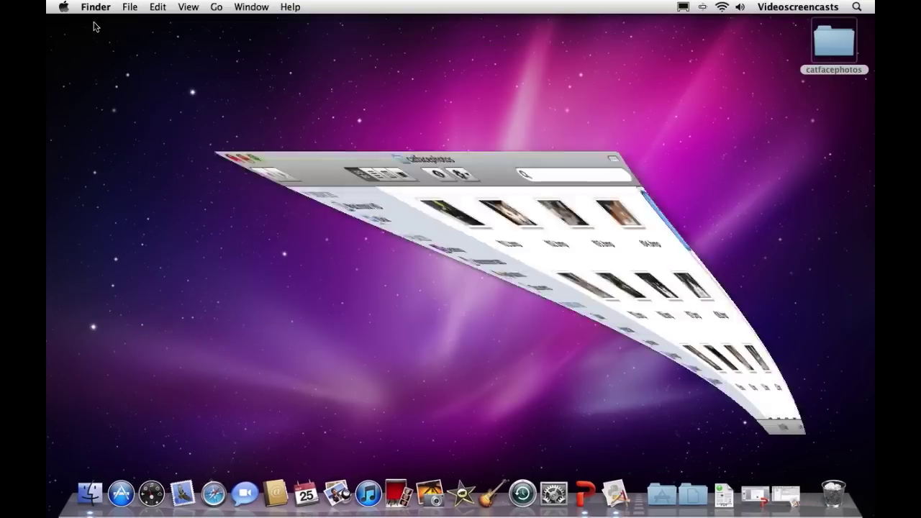
{"action": "left_click", "coordinate": [774, 495]}
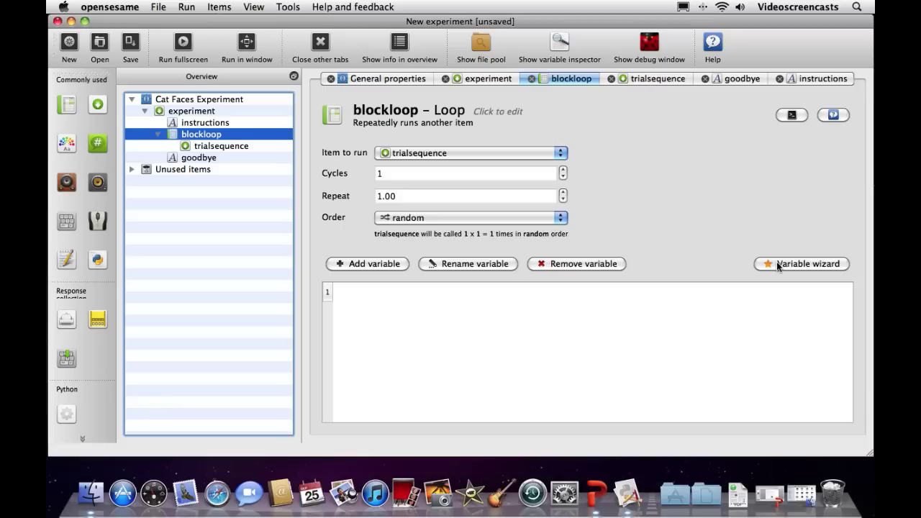
Step: Add three variables named cat, correctresponse and gender to the block loop
{"action": "left_click", "coordinate": [383, 265]}
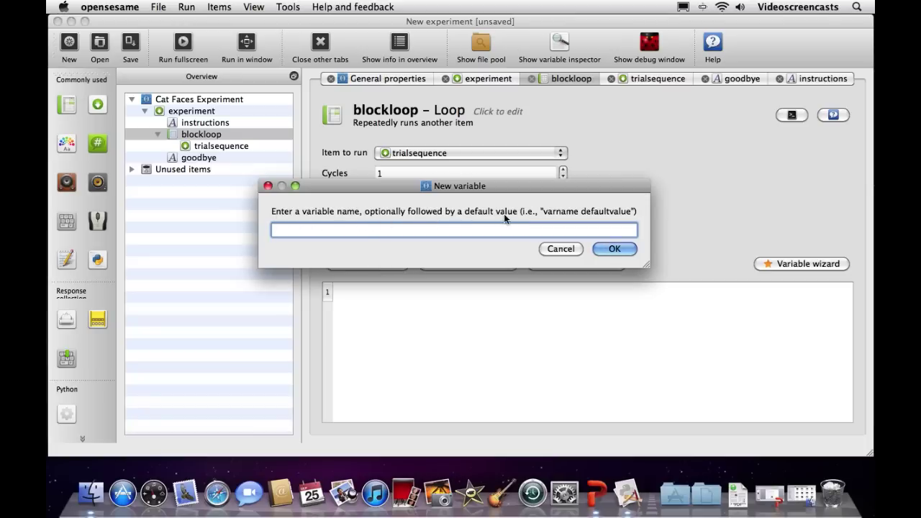
{"action": "type", "text": "cat"}
{"action": "key", "text": "Return"}
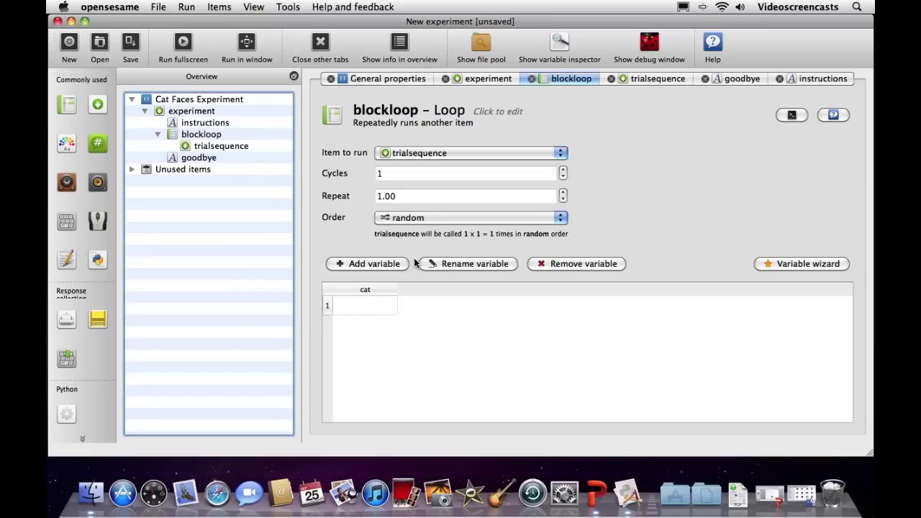
{"action": "left_click", "coordinate": [386, 264]}
{"action": "type", "text": "correcr"}
{"action": "key", "text": "BackSpace"}
{"action": "type", "text": "tresponse"}
{"action": "key", "text": "Return"}
{"action": "left_click", "coordinate": [386, 265]}
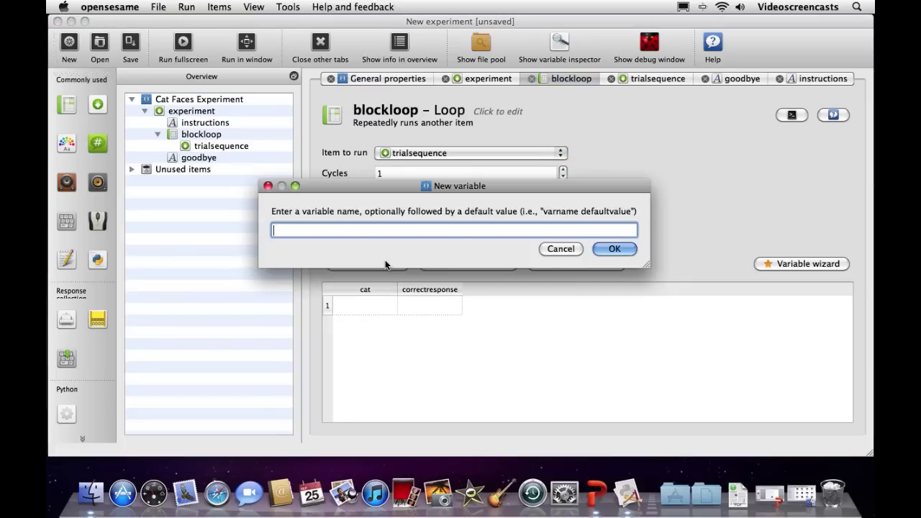
{"action": "type", "text": "gender"}
{"action": "key", "text": "Return"}
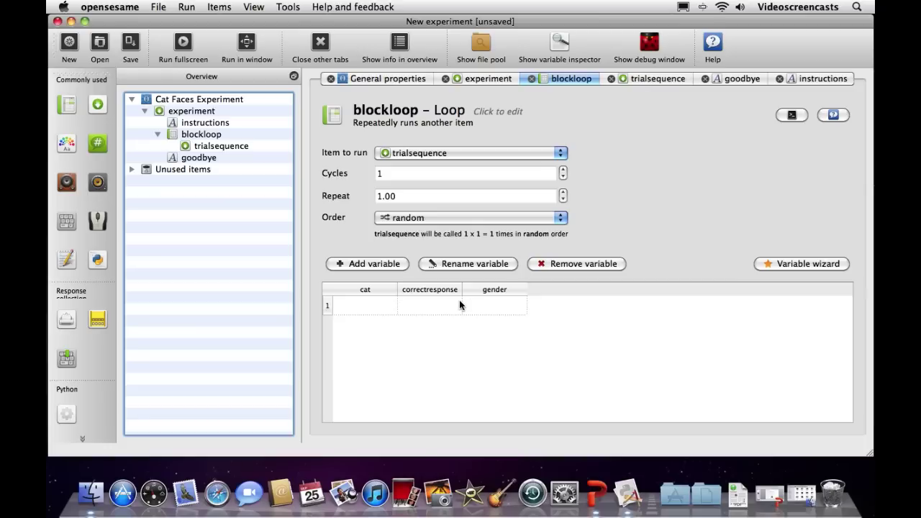
Step: Set the block loop to 40 cycles and keep its order as random
{"action": "left_click", "coordinate": [375, 175]}
{"action": "type", "text": "40"}
{"action": "key", "text": "Return"}
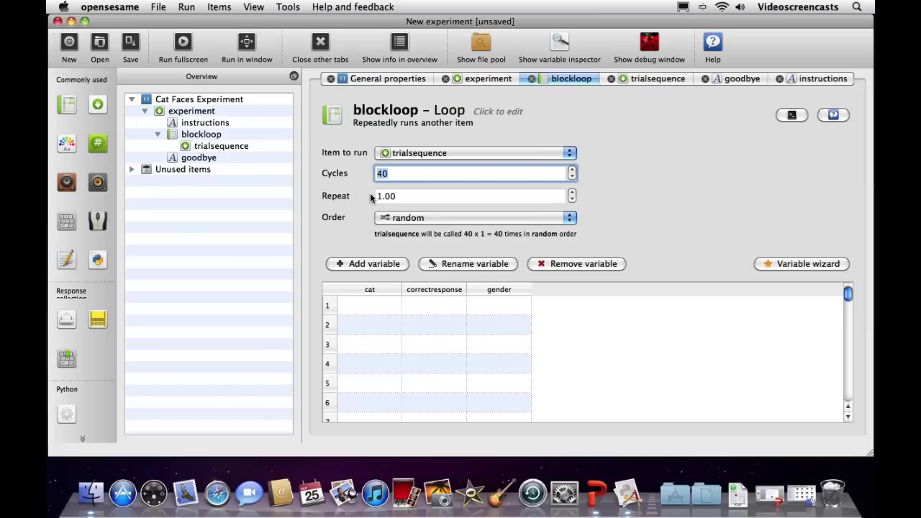
{"action": "mouse_move", "coordinate": [847, 301]}
{"action": "left_mouse_down"}
{"action": "mouse_move", "coordinate": [849, 424]}
{"action": "mouse_move", "coordinate": [854, 291]}
{"action": "left_mouse_up"}
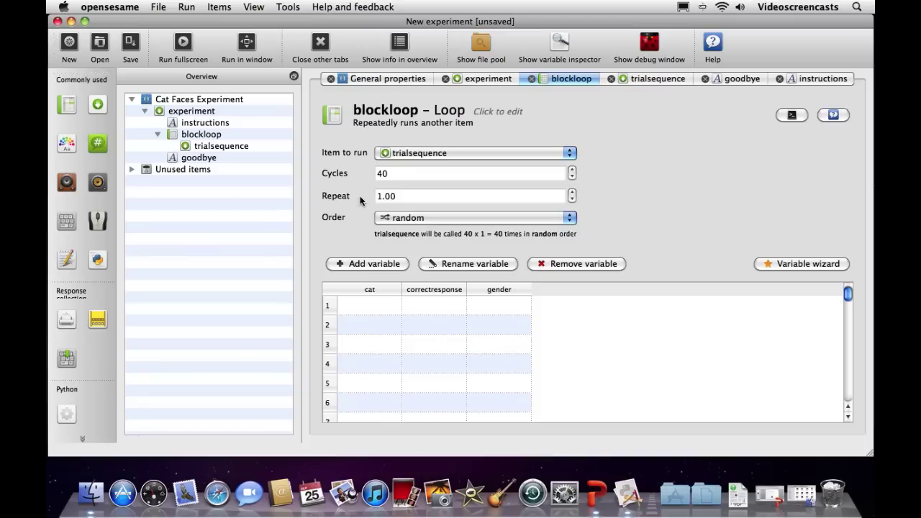
{"action": "left_click", "coordinate": [406, 218]}
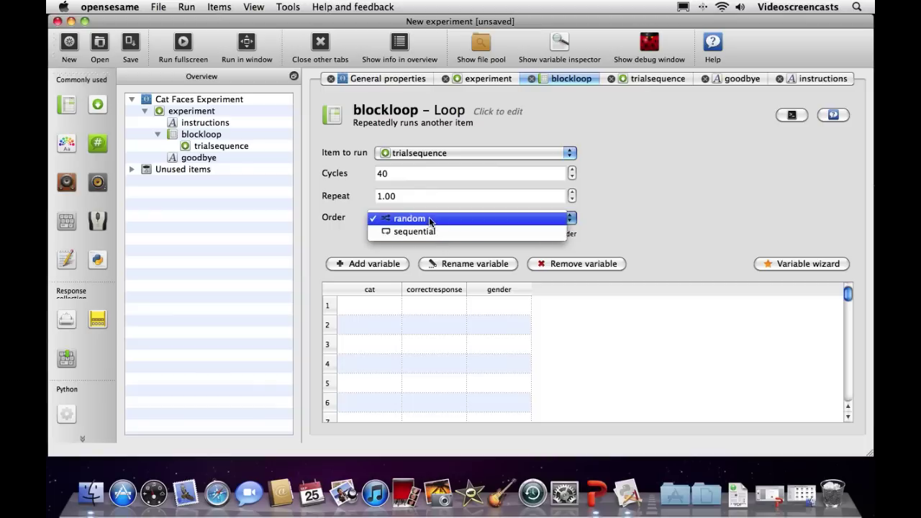
{"action": "left_click", "coordinate": [429, 218]}
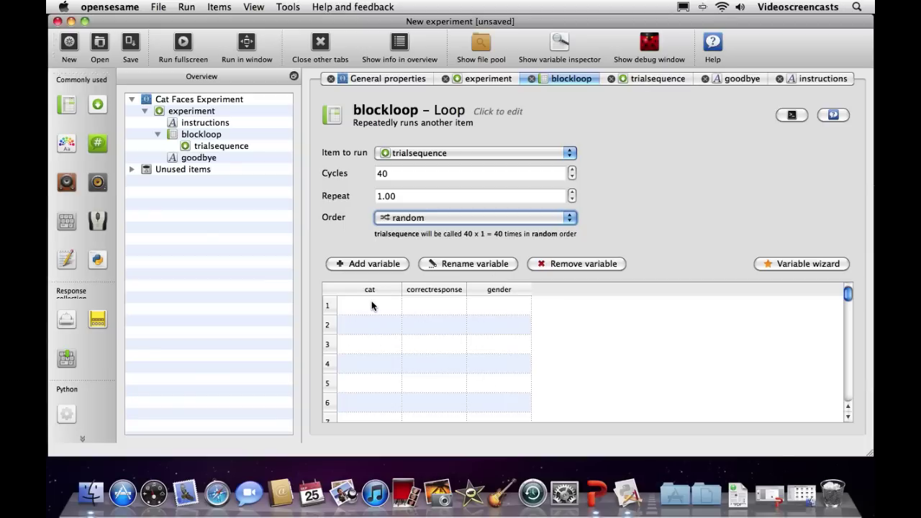
Step: Check the photo file names in catfacephotos, and enter f01 to f04 in rows 1 to 4 of the cat column
{"action": "left_click", "coordinate": [801, 494]}
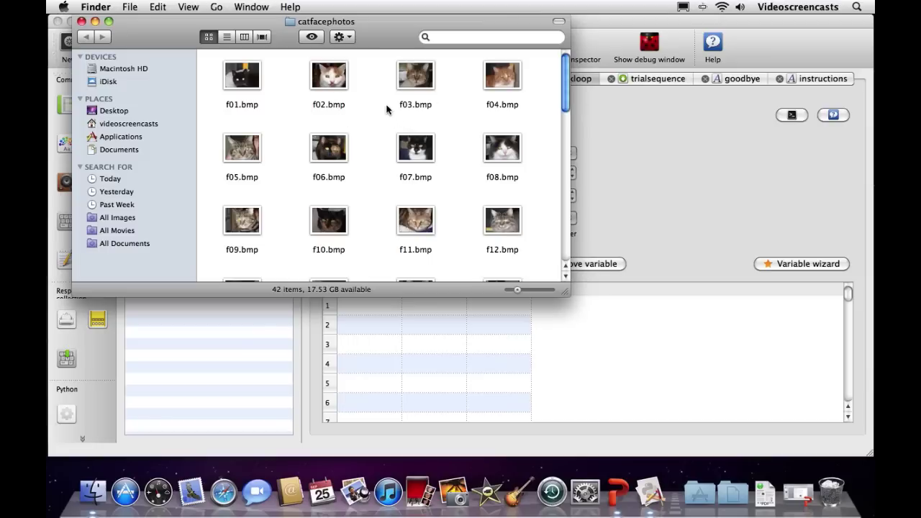
{"action": "left_click", "coordinate": [95, 22]}
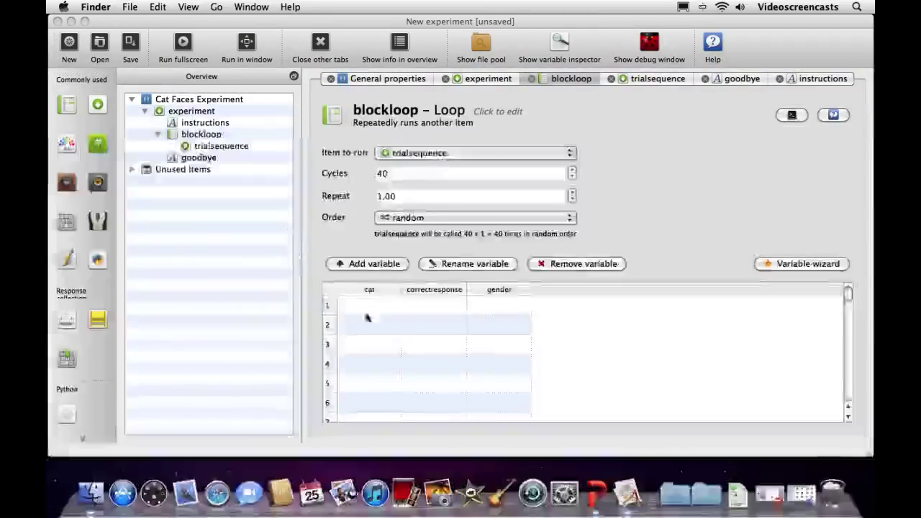
{"action": "left_click", "coordinate": [366, 304]}
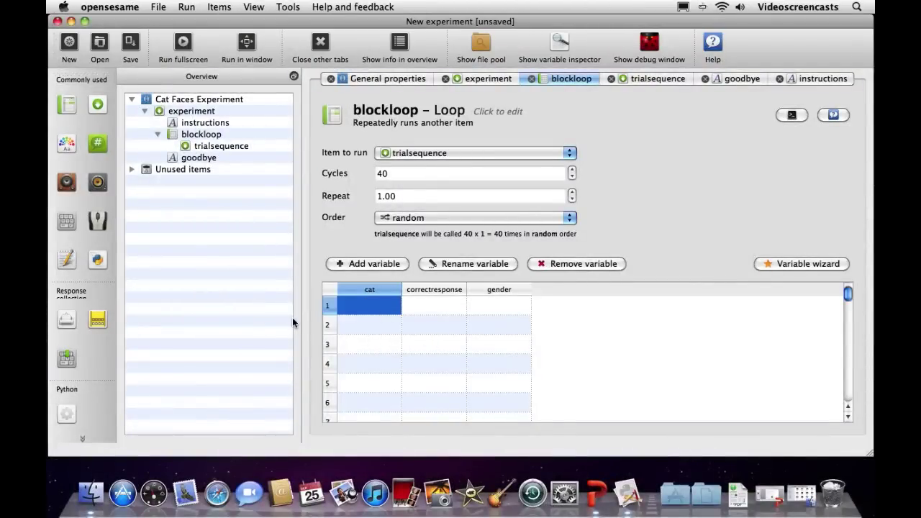
{"action": "type", "text": "f01"}
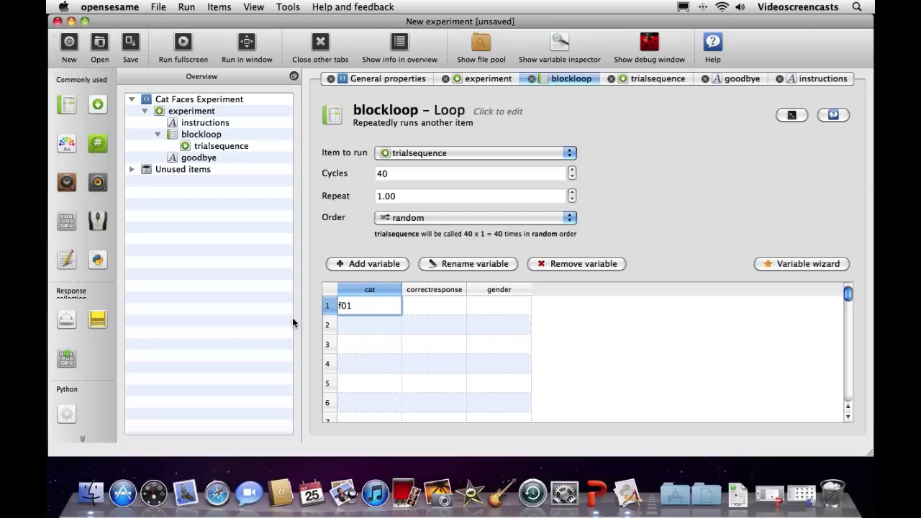
{"action": "key", "text": "Return"}
{"action": "key", "text": "Down"}
{"action": "type", "text": "f02"}
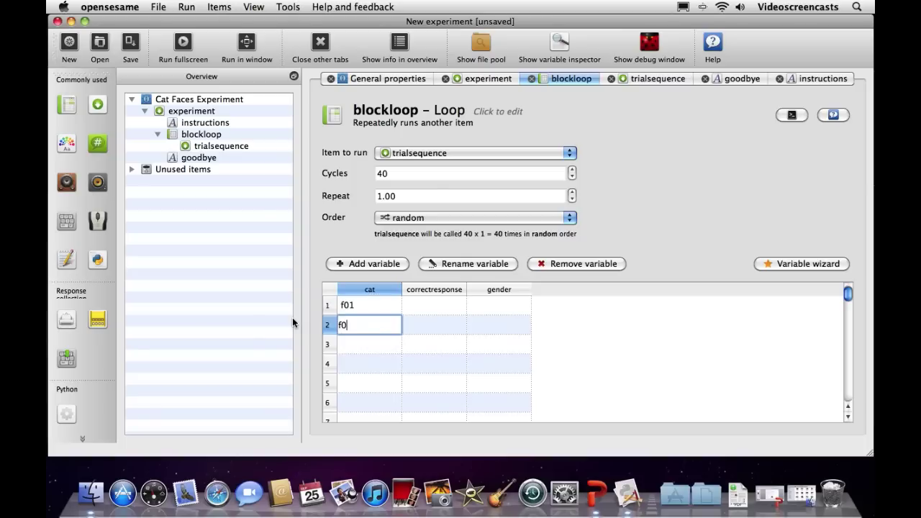
{"action": "key", "text": "Return"}
{"action": "key", "text": "Down"}
{"action": "type", "text": "f03"}
{"action": "key", "text": "Return"}
{"action": "key", "text": "Down"}
{"action": "type", "text": "f04"}
{"action": "key", "text": "Return"}
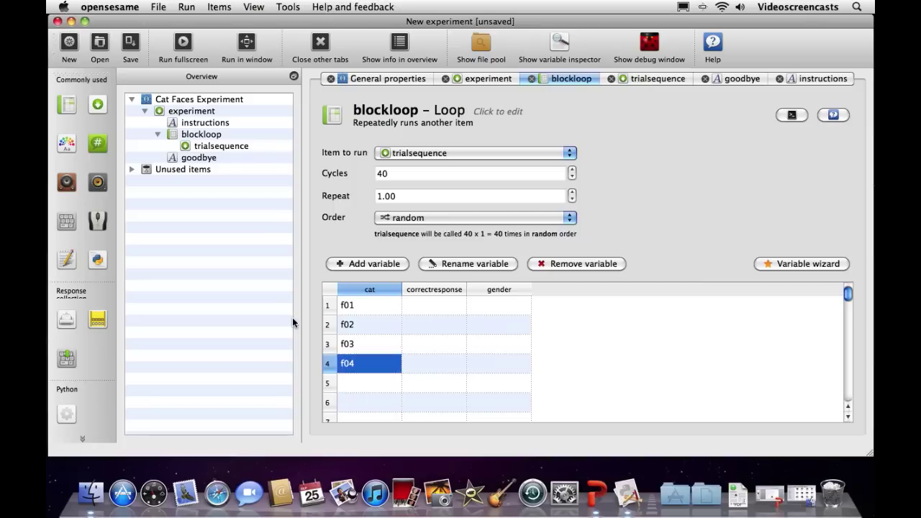
Step: Continue the cat column with f05, f06, f07 and f08 in rows 5 to 8
{"action": "key", "text": "Down"}
{"action": "type", "text": "f05"}
{"action": "key", "text": "Return"}
{"action": "key", "text": "Down"}
{"action": "type", "text": "f06"}
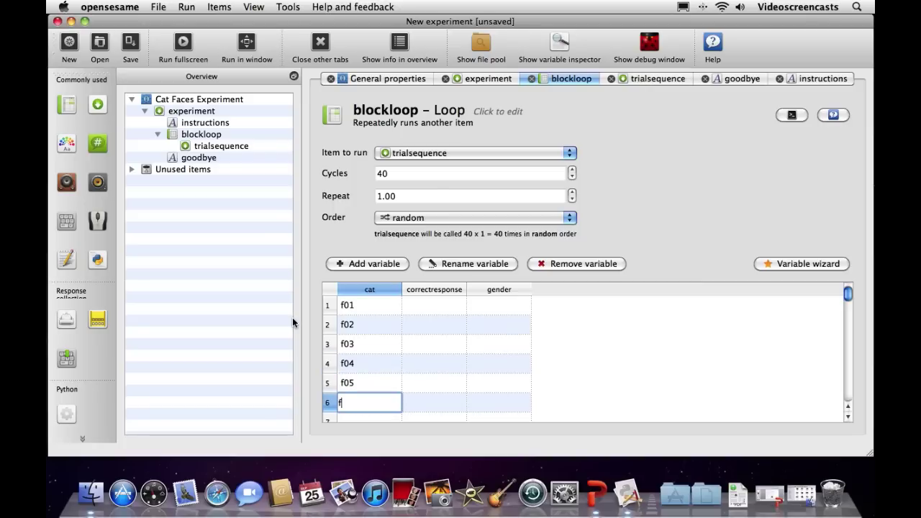
{"action": "key", "text": "Return"}
{"action": "key", "text": "Down"}
{"action": "type", "text": "f07"}
{"action": "key", "text": "Return"}
{"action": "key", "text": "Down"}
{"action": "type", "text": "f08"}
{"action": "key", "text": "Return"}
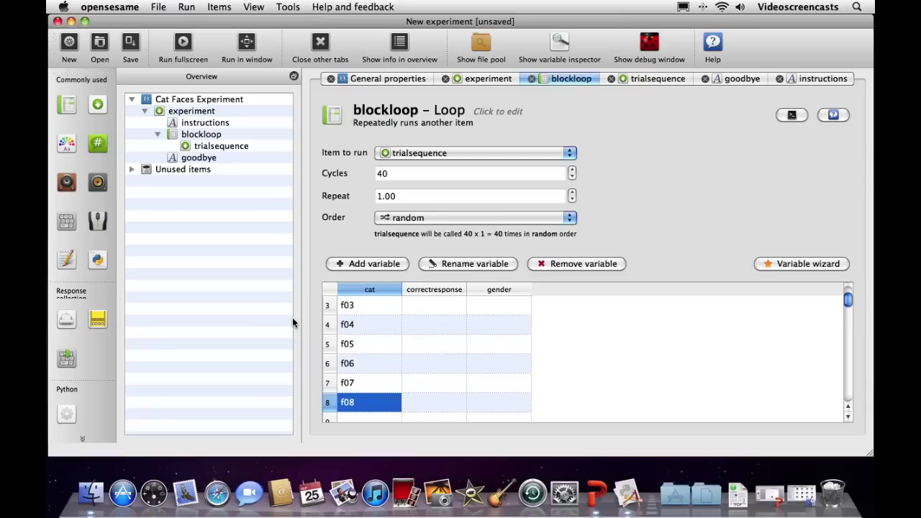
Step: Enter f09, f10, f11 and f12 in rows 9 to 12 of the cat column
{"action": "key", "text": "Down"}
{"action": "type", "text": "f09"}
{"action": "key", "text": "Return"}
{"action": "key", "text": "Down"}
{"action": "type", "text": "f10"}
{"action": "key", "text": "Return"}
{"action": "key", "text": "Down"}
{"action": "type", "text": "f11"}
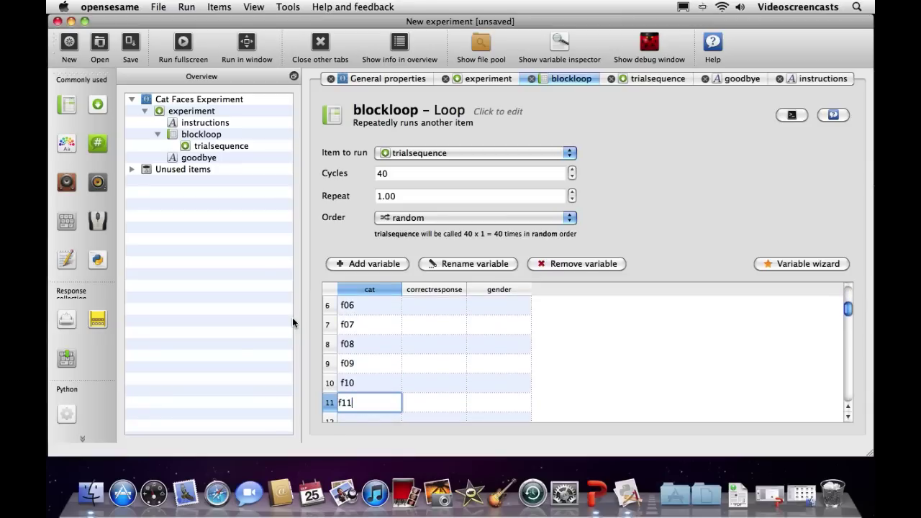
{"action": "key", "text": "Return"}
{"action": "key", "text": "Down"}
{"action": "type", "text": "f12"}
{"action": "key", "text": "Return"}
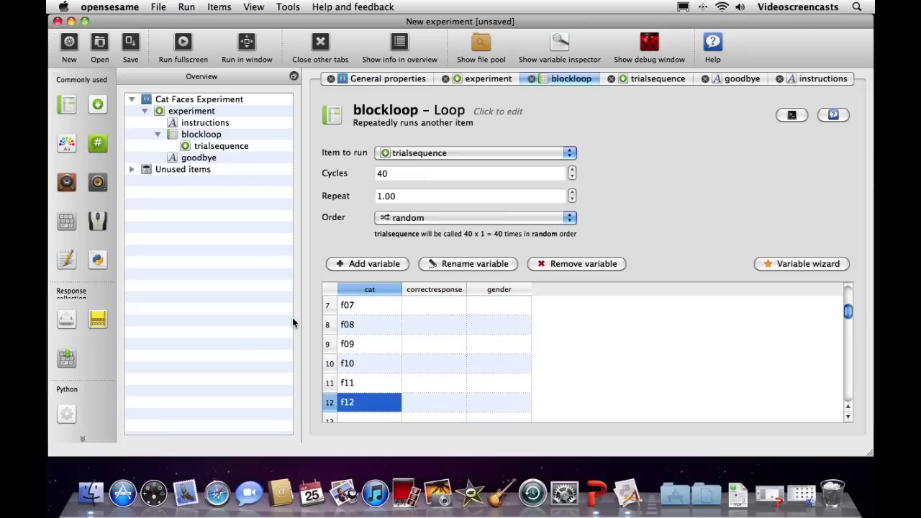
Step: Fill rows 13 to 15 of the cat column with f13, f14 and f15
{"action": "key", "text": "Down"}
{"action": "type", "text": "f13"}
{"action": "key", "text": "Return"}
{"action": "key", "text": "Down"}
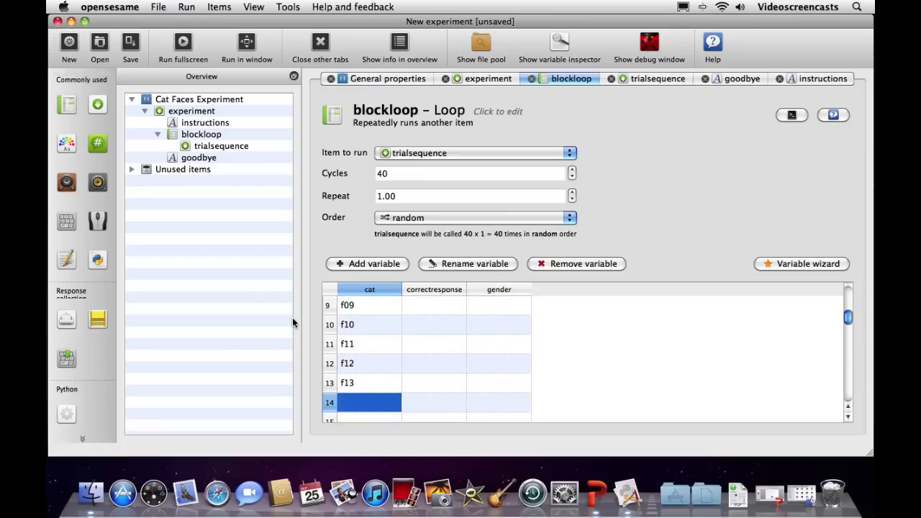
{"action": "type", "text": "f15"}
{"action": "key", "text": "BackSpace"}
{"action": "type", "text": "4"}
{"action": "key", "text": "Return"}
{"action": "key", "text": "Down"}
{"action": "type", "text": "f15"}
{"action": "key", "text": "Return"}
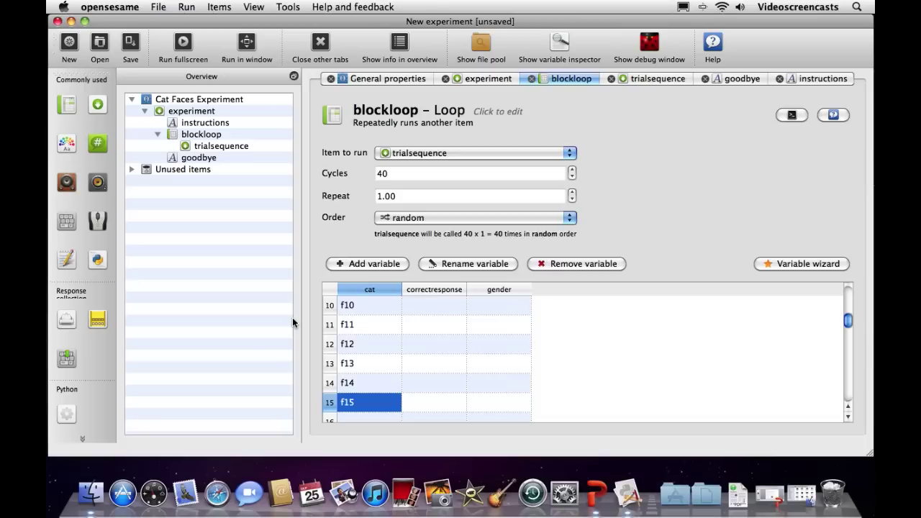
Step: Enter f16, f17 and f18 in rows 16 to 18 of the cat column
{"action": "key", "text": "Down"}
{"action": "type", "text": "f16"}
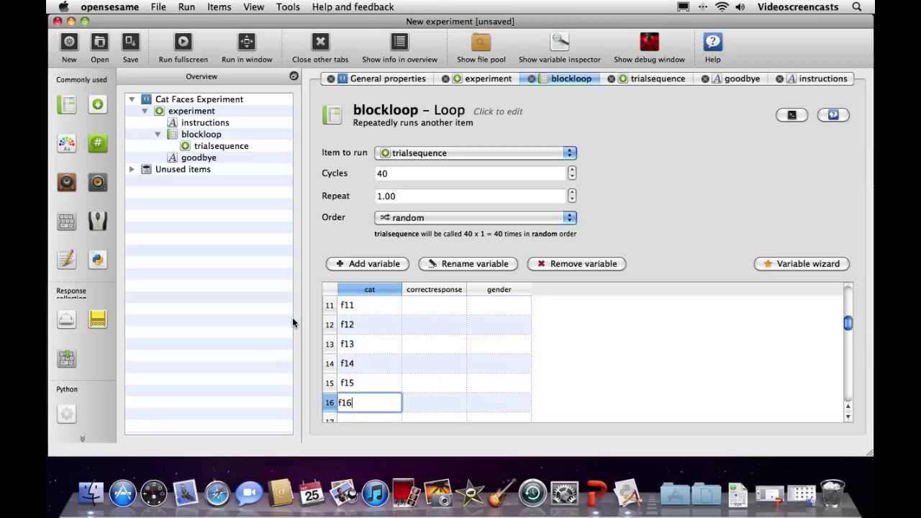
{"action": "key", "text": "Return"}
{"action": "key", "text": "Down"}
{"action": "type", "text": "f17"}
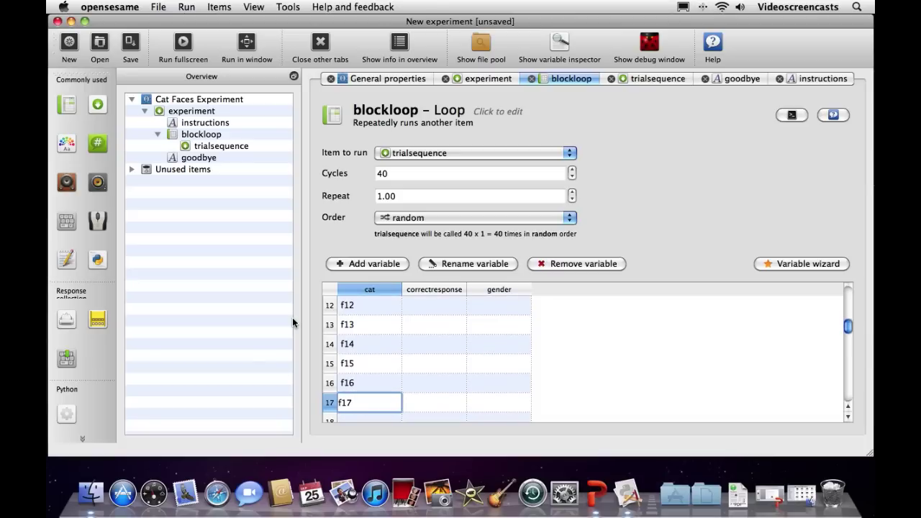
{"action": "key", "text": "Return"}
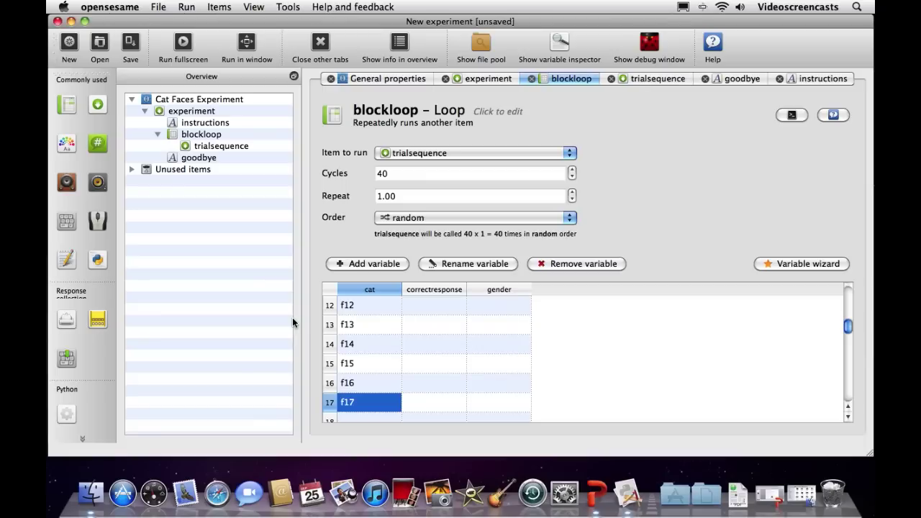
{"action": "key", "text": "Down"}
{"action": "type", "text": "f18"}
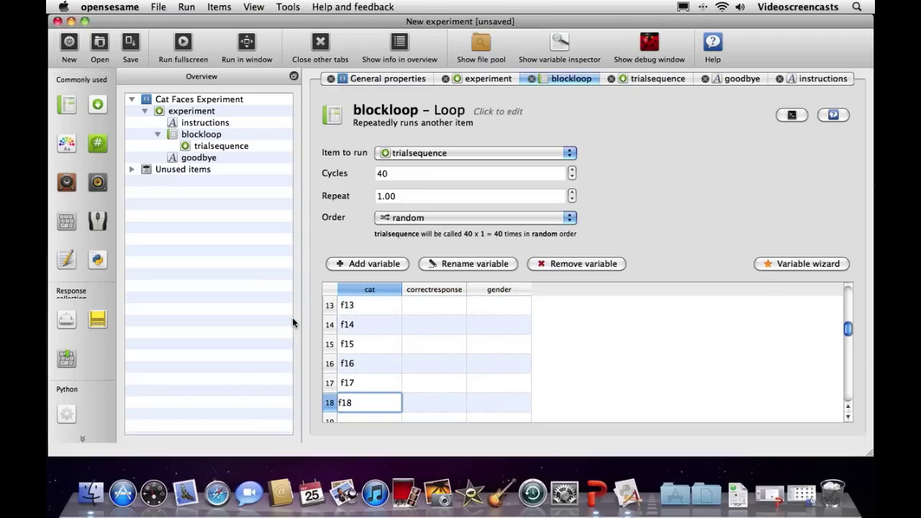
{"action": "key", "text": "Return"}
{"action": "key", "text": "Down"}
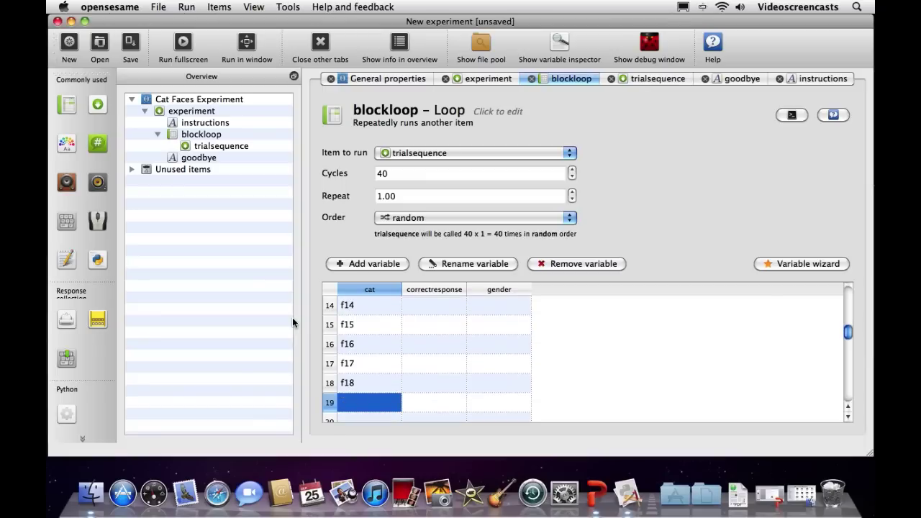
Step: Enter f19 and f20 in rows 19 and 20 of the cat column
{"action": "type", "text": "f19"}
{"action": "key", "text": "Return"}
{"action": "key", "text": "Down"}
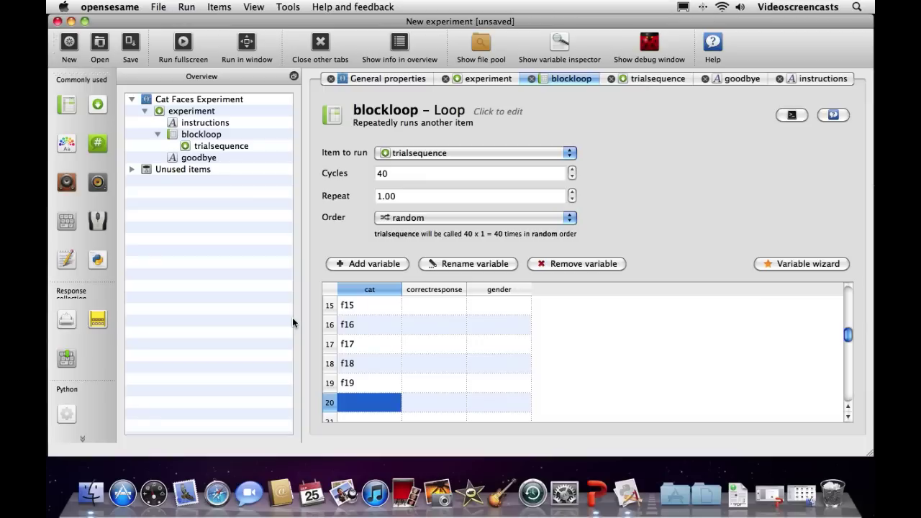
{"action": "type", "text": "f20"}
{"action": "key", "text": "Return"}
{"action": "key", "text": "Down"}
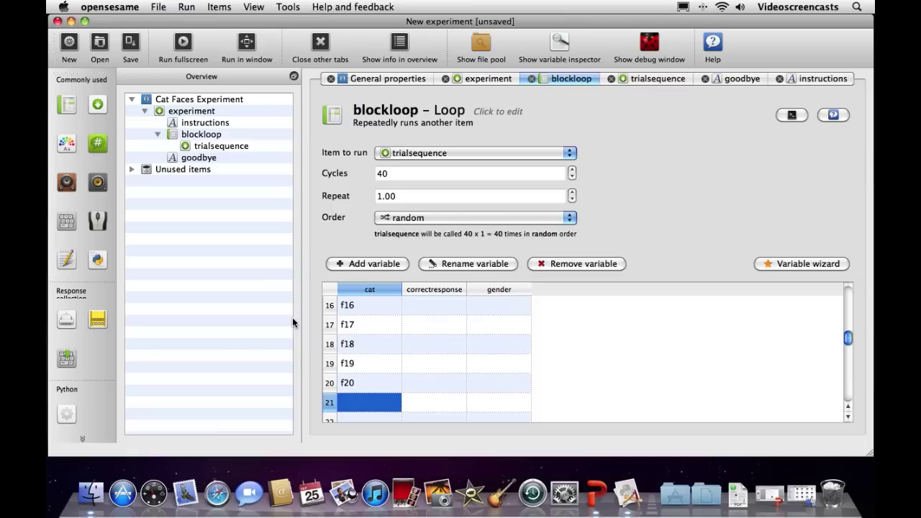
Step: Fill rows 21 to 25 of the cat column with m01, m02, m03, m04 and m05
{"action": "type", "text": "m01"}
{"action": "key", "text": "Down"}
{"action": "type", "text": "m"}
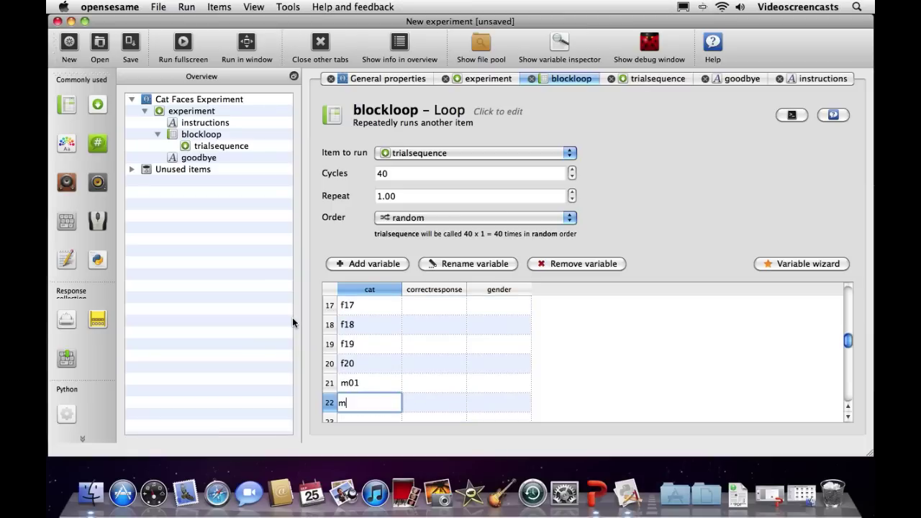
{"action": "key", "text": "Down"}
{"action": "type", "text": "m03"}
{"action": "key", "text": "Down"}
{"action": "key", "text": "Down"}
{"action": "type", "text": "m04"}
{"action": "key", "text": "Down"}
{"action": "type", "text": "m05"}
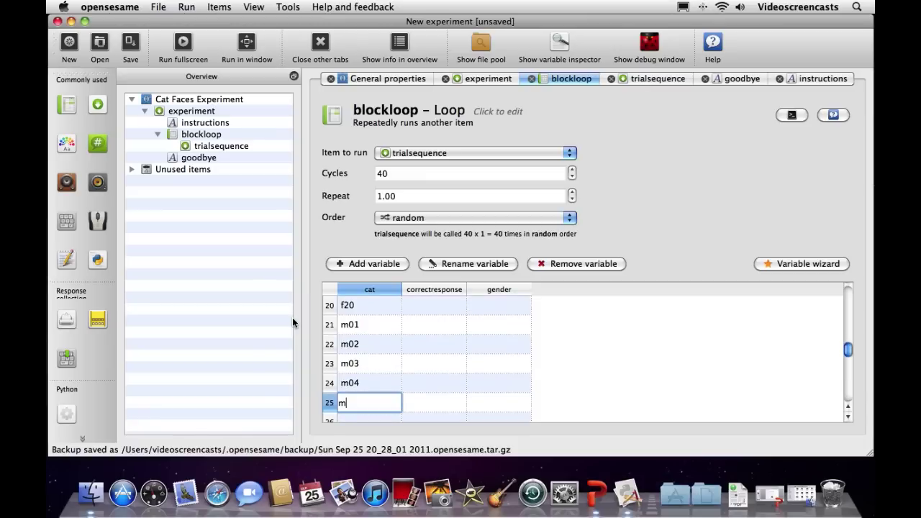
Step: Enter m06, m07 and m08 in rows 26 to 28 of the cat column
{"action": "key", "text": "Down"}
{"action": "type", "text": "m06"}
{"action": "key", "text": "Return"}
{"action": "key", "text": "Down"}
{"action": "type", "text": "m07"}
{"action": "key", "text": "Return"}
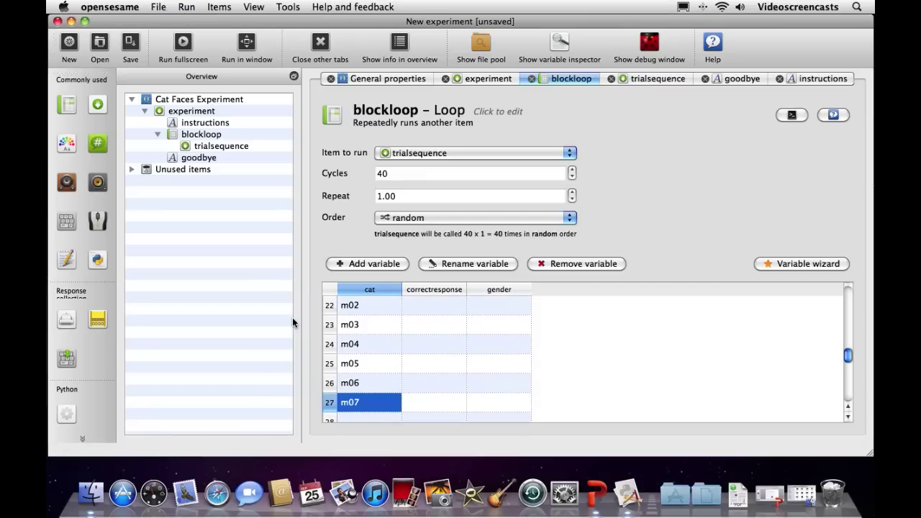
{"action": "key", "text": "Down"}
{"action": "type", "text": "m08"}
{"action": "key", "text": "Return"}
{"action": "key", "text": "Down"}
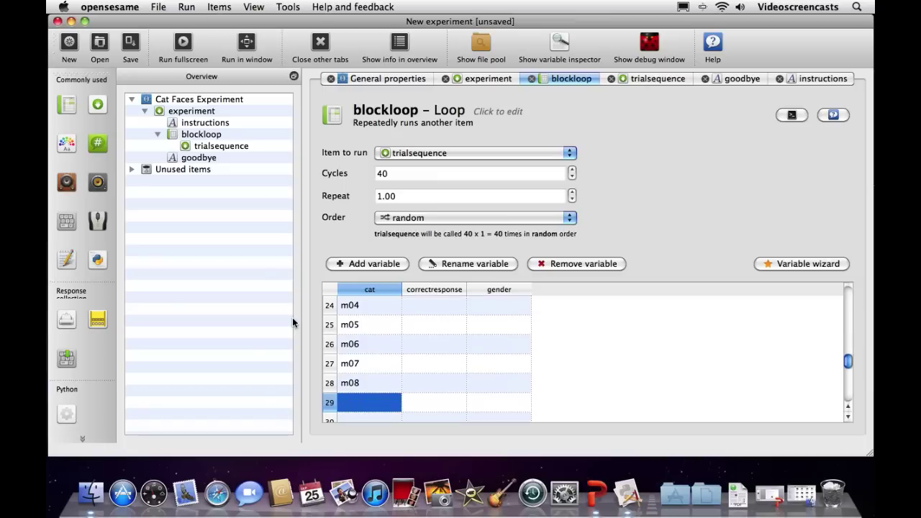
Step: Continue the cat column with m09, m10, m11 and m12 in rows 29 to 32
{"action": "type", "text": "m09"}
{"action": "key", "text": "Return"}
{"action": "key", "text": "Down"}
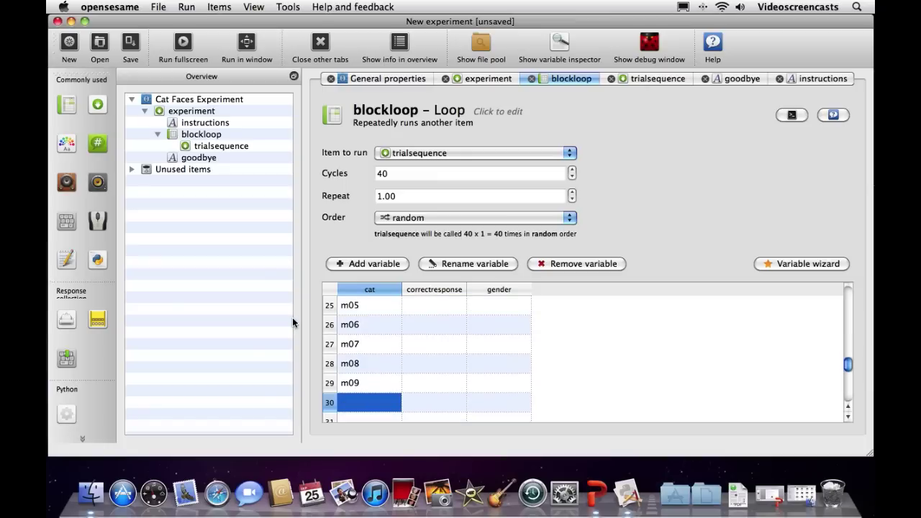
{"action": "type", "text": "m10"}
{"action": "type", "text": "m11"}
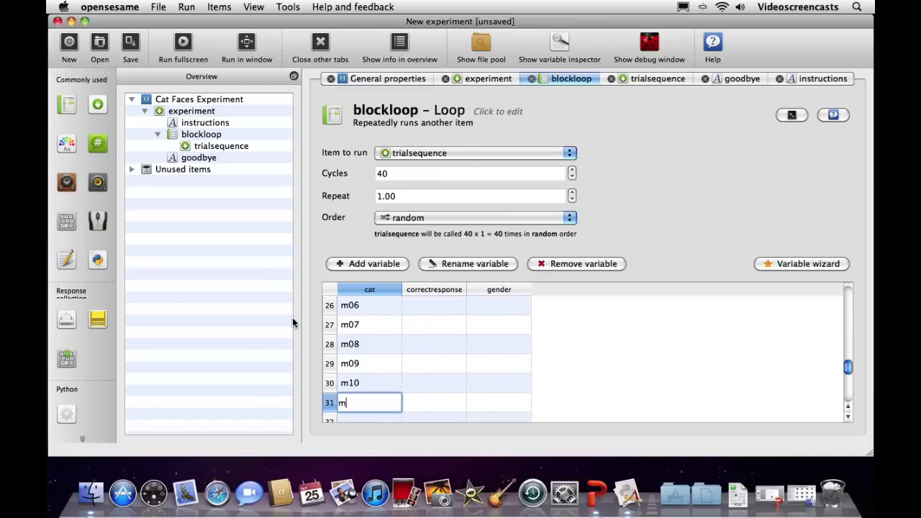
{"action": "key", "text": "Return"}
{"action": "key", "text": "Down"}
{"action": "type", "text": "m12"}
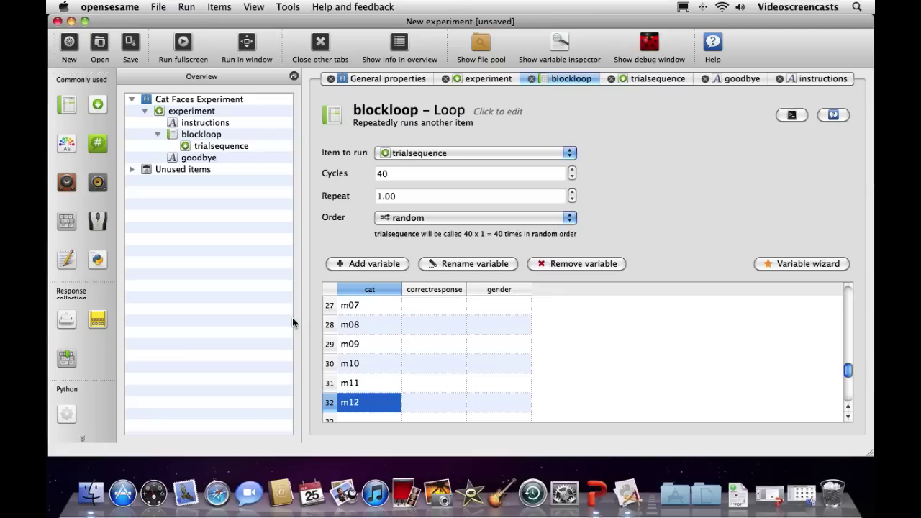
{"action": "key", "text": "Return"}
Step: Fill rows 33 to 35 of the cat column with m13, m14 and m15
{"action": "key", "text": "Down"}
{"action": "type", "text": "m13"}
{"action": "key", "text": "Return"}
{"action": "key", "text": "Down"}
{"action": "type", "text": "m14"}
{"action": "key", "text": "Return"}
{"action": "key", "text": "Down"}
{"action": "type", "text": "m15"}
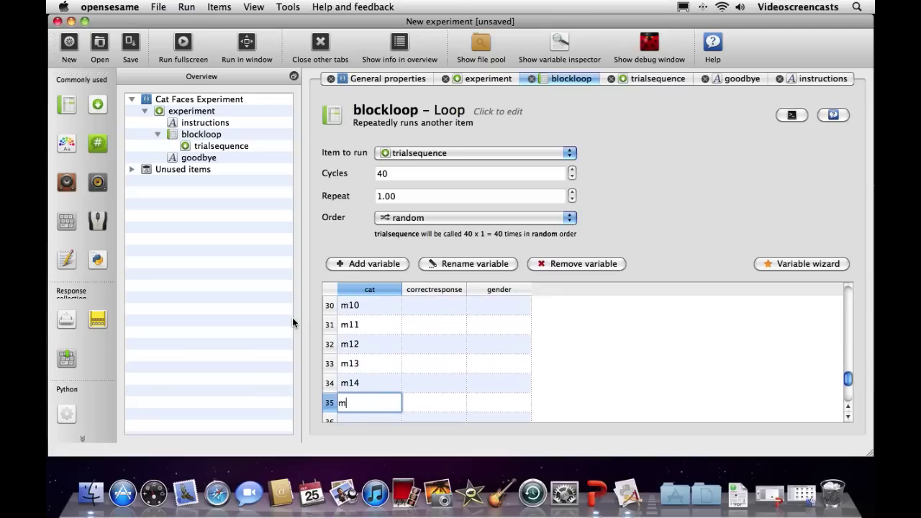
{"action": "key", "text": "Return"}
Step: Enter m16, m17 and m18 in rows 36 to 38 of the cat column
{"action": "key", "text": "Down"}
{"action": "type", "text": "m16"}
{"action": "key", "text": "Return"}
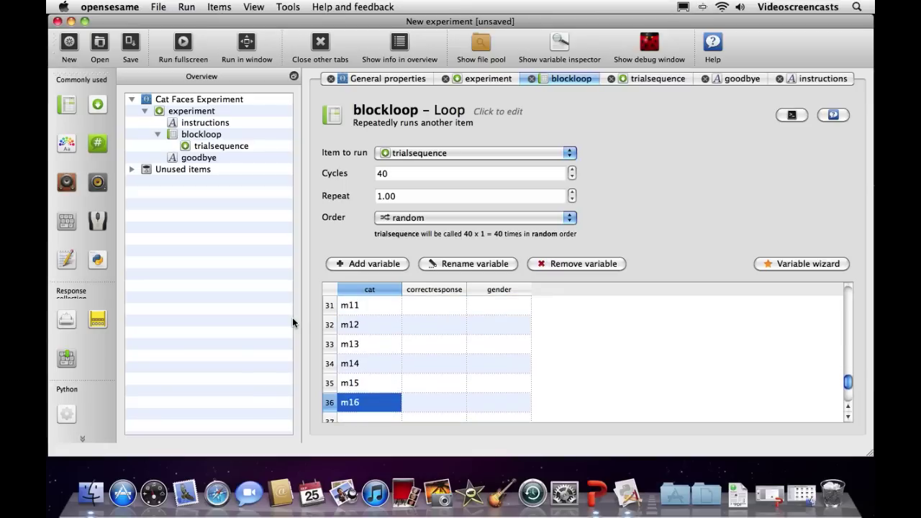
{"action": "key", "text": "Down"}
{"action": "type", "text": "m17"}
{"action": "key", "text": "Return"}
{"action": "key", "text": "Down"}
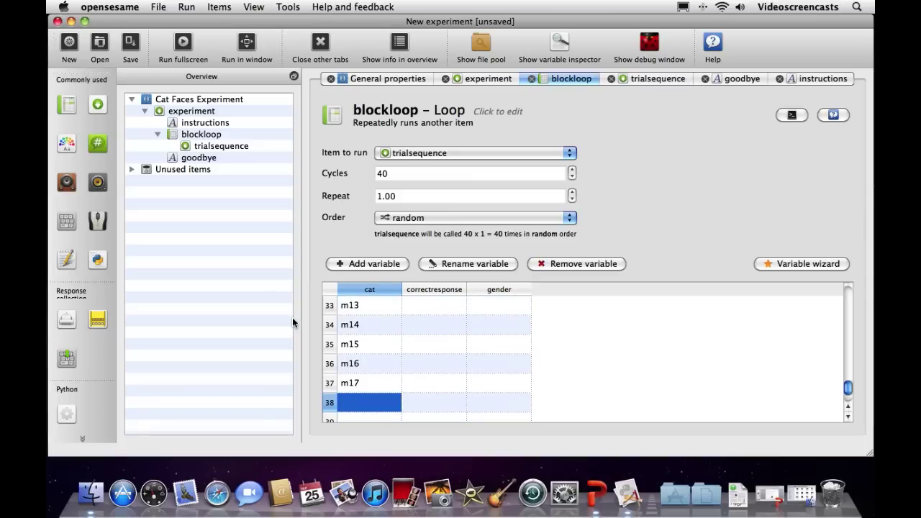
{"action": "type", "text": "m18"}
{"action": "key", "text": "Return"}
Step: Complete the cat column with m19 and m20 in rows 39 and 40
{"action": "key", "text": "Down"}
{"action": "type", "text": "m19"}
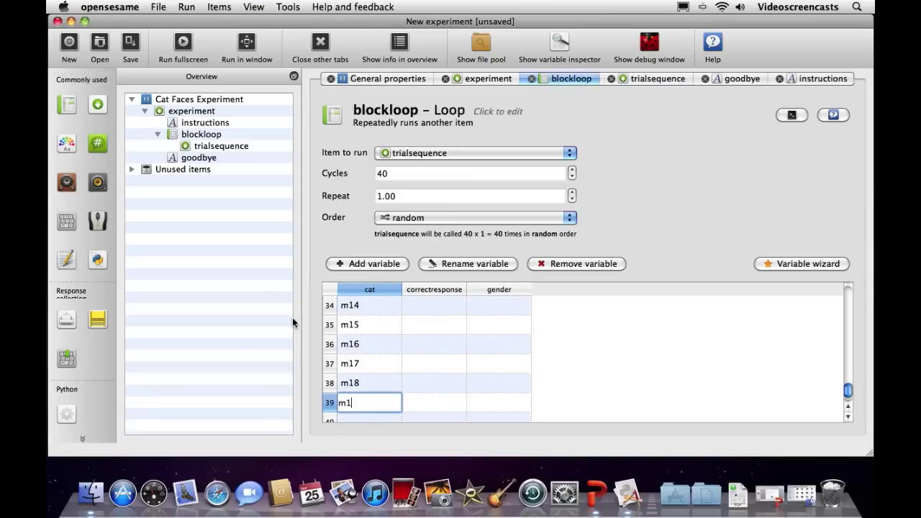
{"action": "key", "text": "Return"}
{"action": "key", "text": "Down"}
{"action": "type", "text": "m20"}
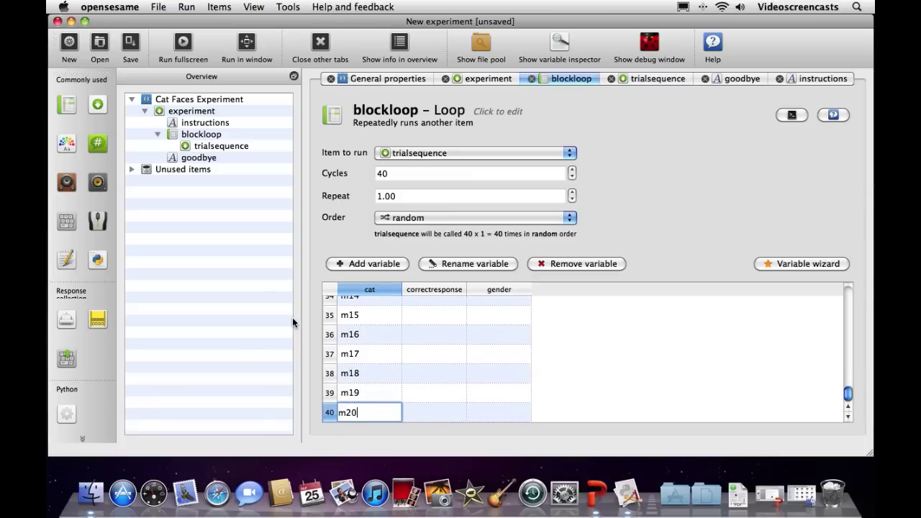
{"action": "key", "text": "Return"}
Step: Enter m as the correctresponse value in rows 1 to 5, for images f01 to f05
{"action": "key", "text": "Up"}
{"action": "key", "text": "Up"}
{"action": "key", "text": "Up"}
{"action": "key", "text": "Up"}
{"action": "key", "text": "Up"}
{"action": "key", "text": "Up"}
{"action": "key", "text": "Up"}
{"action": "key", "text": "Up"}
{"action": "key", "text": "Up"}
{"action": "key", "text": "Up"}
{"action": "key", "text": "Up"}
{"action": "key", "text": "Up"}
{"action": "key", "text": "Up"}
{"action": "key", "text": "Up"}
{"action": "key", "text": "Up"}
{"action": "key", "text": "Up"}
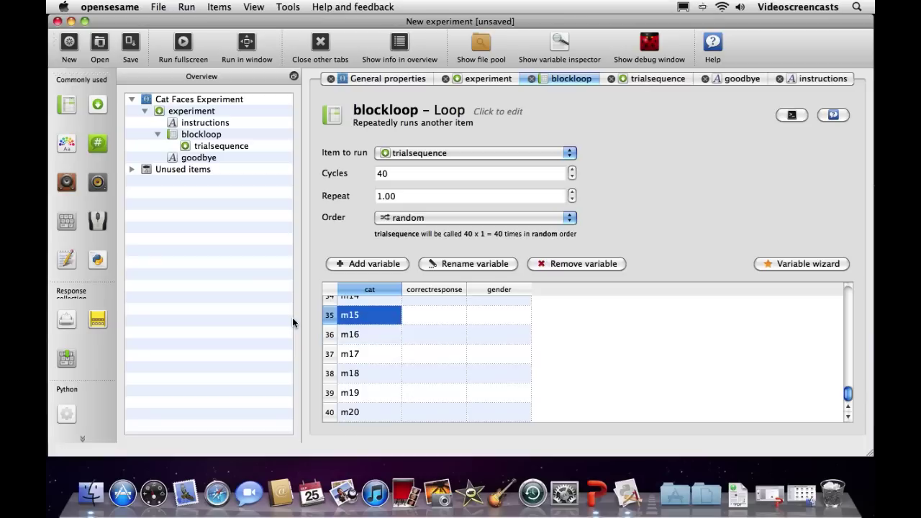
{"action": "key", "text": "Up"}
{"action": "key", "text": "Up"}
{"action": "key", "text": "Up"}
{"action": "key", "text": "Up"}
{"action": "key", "text": "Up"}
{"action": "key", "text": "Up"}
{"action": "key", "text": "Up"}
{"action": "key", "text": "Up"}
{"action": "key", "text": "Up"}
{"action": "key", "text": "Up"}
{"action": "key", "text": "Up"}
{"action": "key", "text": "Up"}
{"action": "key", "text": "Up"}
{"action": "key", "text": "Up"}
{"action": "key", "text": "Up"}
{"action": "key", "text": "Up"}
{"action": "key", "text": "Up"}
{"action": "key", "text": "Up"}
{"action": "key", "text": "Up"}
{"action": "key", "text": "Up"}
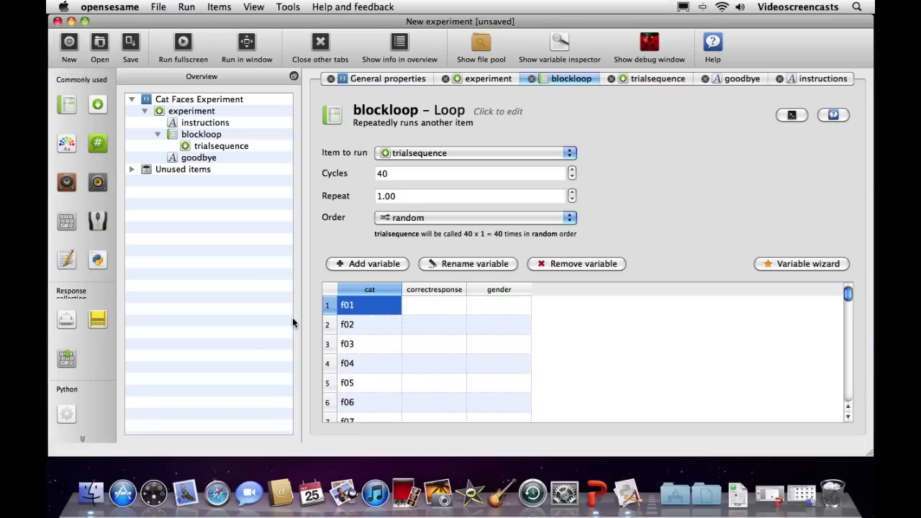
{"action": "key", "text": "Right"}
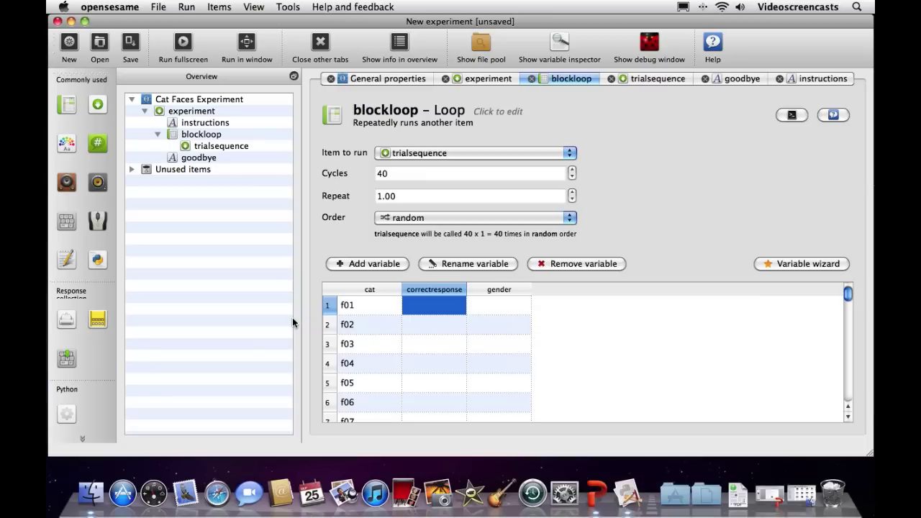
{"action": "type", "text": "m"}
{"action": "key", "text": "Return"}
{"action": "key", "text": "Return"}
{"action": "type", "text": "m"}
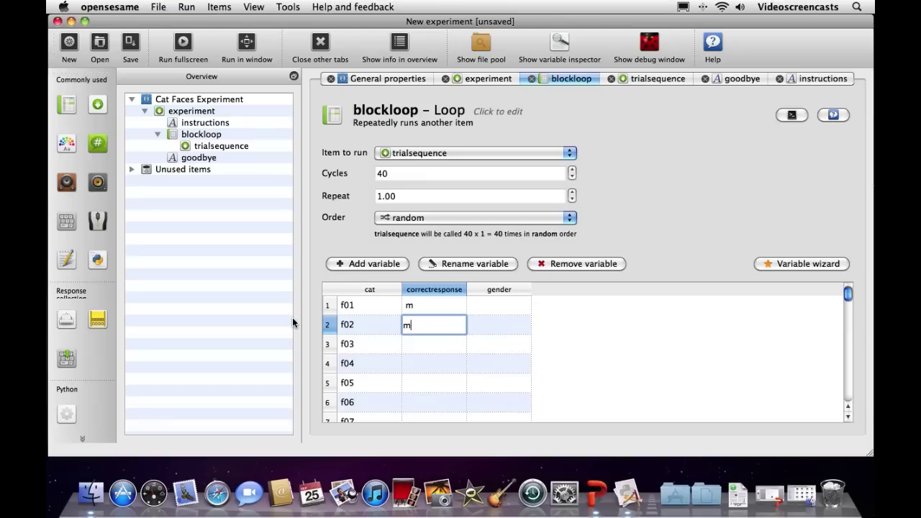
{"action": "key", "text": "Return"}
{"action": "key", "text": "Return"}
{"action": "type", "text": "m"}
{"action": "key", "text": "Return"}
{"action": "key", "text": "Return"}
{"action": "type", "text": "m"}
{"action": "key", "text": "Return"}
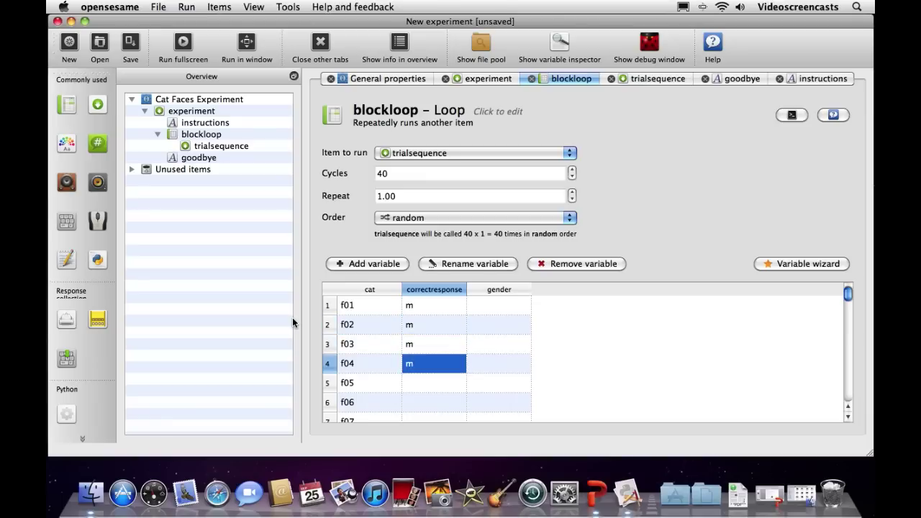
{"action": "key", "text": "Return"}
{"action": "type", "text": "m"}
{"action": "key", "text": "Return"}
Step: Copy the five m values from correctresponse rows 1 to 5 and paste them into rows 6 to 10
{"action": "left_click_drag", "start_coordinate": [436, 305], "coordinate": [436, 379]}
{"action": "right_click", "coordinate": [436, 379]}
{"action": "left_click", "coordinate": [469, 401]}
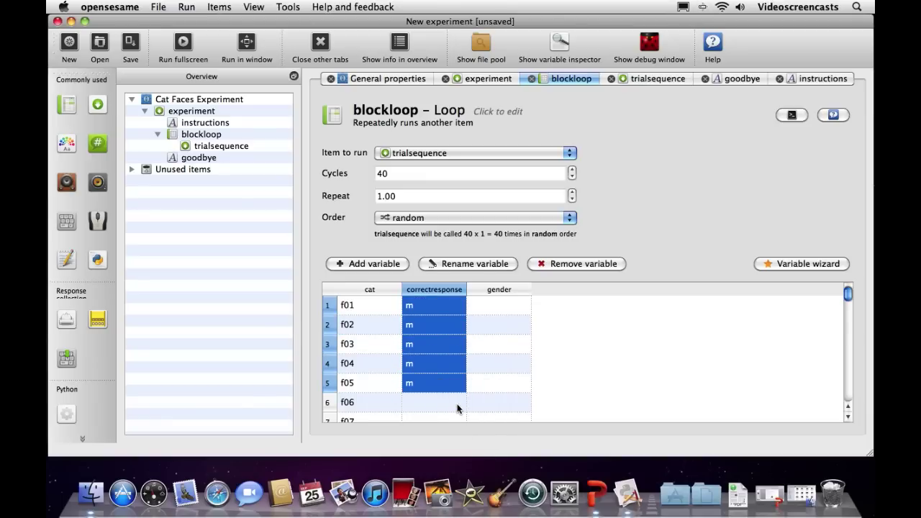
{"action": "right_click", "coordinate": [436, 403]}
{"action": "left_click", "coordinate": [473, 438]}
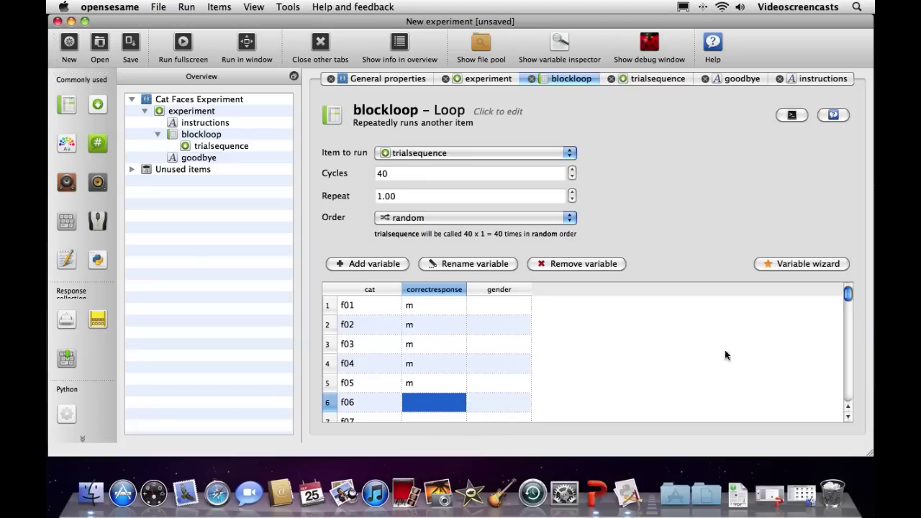
Step: Paste the copied m values into correctresponse rows 11 to 15 and 16 to 20
{"action": "left_click", "coordinate": [847, 337]}
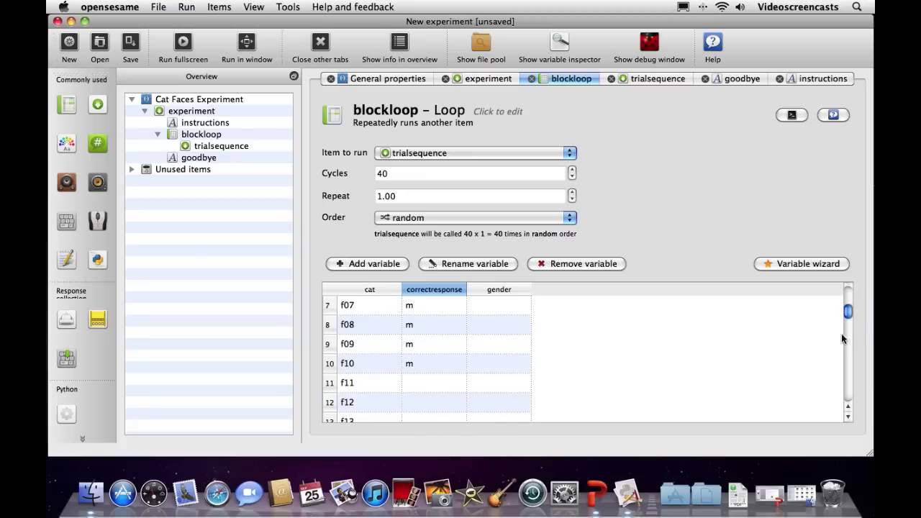
{"action": "left_click", "coordinate": [420, 384]}
{"action": "right_click", "coordinate": [425, 387]}
{"action": "left_click", "coordinate": [452, 417]}
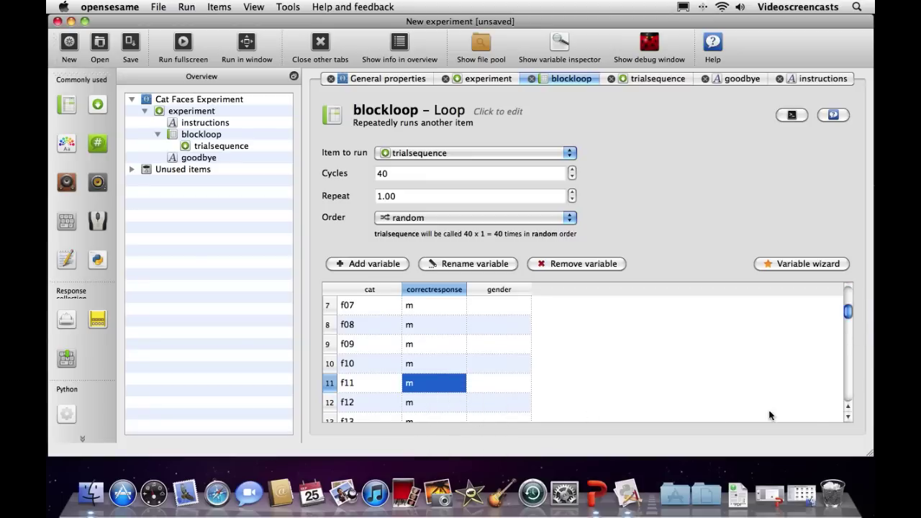
{"action": "left_click", "coordinate": [852, 401]}
{"action": "left_click", "coordinate": [410, 365]}
{"action": "right_click", "coordinate": [410, 365]}
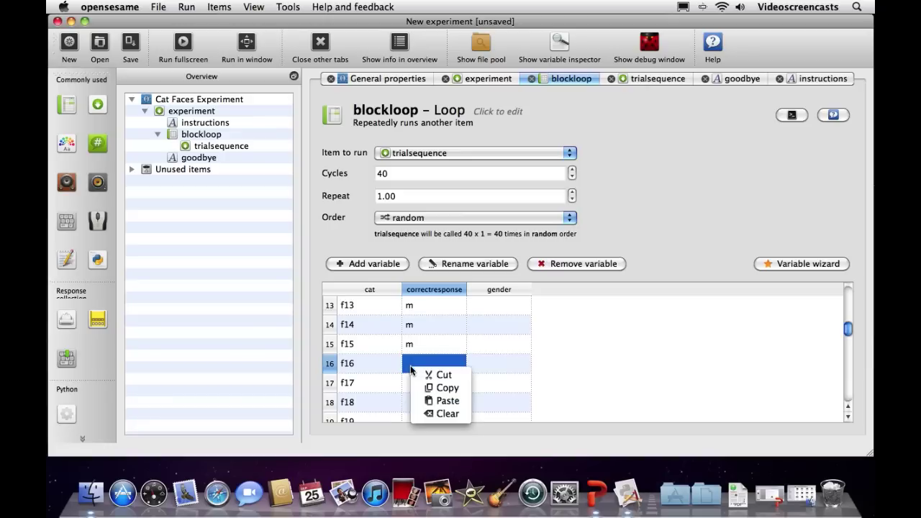
{"action": "left_click", "coordinate": [437, 401]}
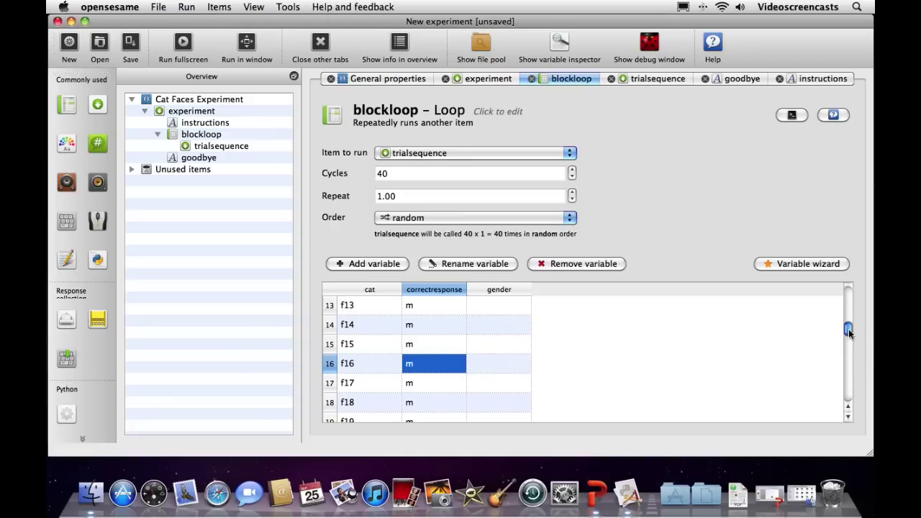
Step: Enter z as the correctresponse value in rows 21 to 25, for images m01 to m05
{"action": "left_click_drag", "start_coordinate": [848, 330], "coordinate": [848, 338]}
{"action": "left_click", "coordinate": [429, 403]}
{"action": "type", "text": "zz"}
{"action": "key", "text": "BackSpace"}
{"action": "key", "text": "Return"}
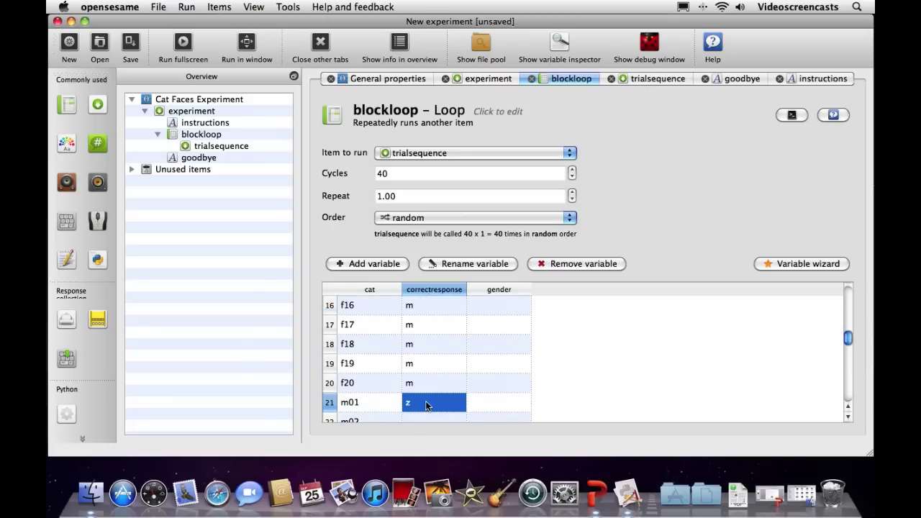
{"action": "key", "text": "Down"}
{"action": "type", "text": "z"}
{"action": "key", "text": "Return"}
{"action": "key", "text": "Down"}
{"action": "type", "text": "z"}
{"action": "key", "text": "Return"}
{"action": "key", "text": "Down"}
{"action": "type", "text": "z"}
{"action": "key", "text": "Return"}
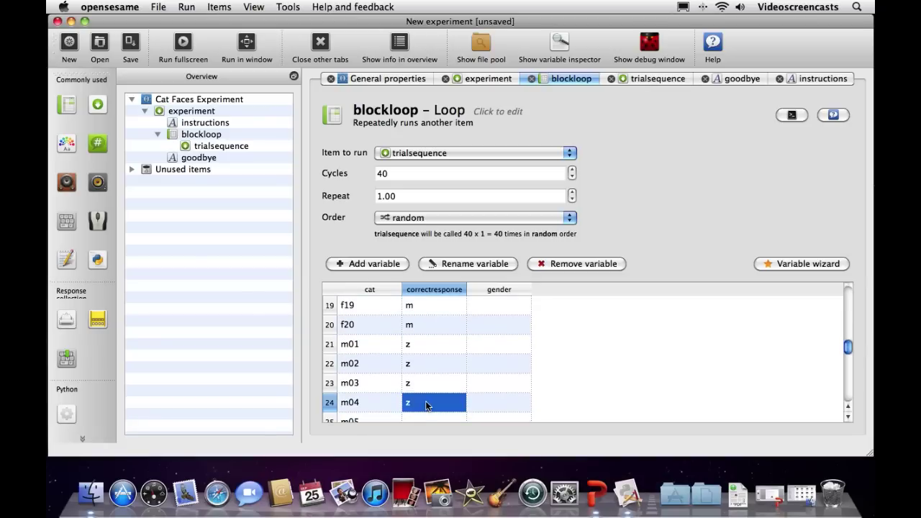
{"action": "key", "text": "Down"}
{"action": "type", "text": "z"}
{"action": "key", "text": "Return"}
Step: Copy the five z values from correctresponse rows 21 to 25 and paste them into rows 26 to 30
{"action": "left_click_drag", "start_coordinate": [420, 332], "coordinate": [422, 397]}
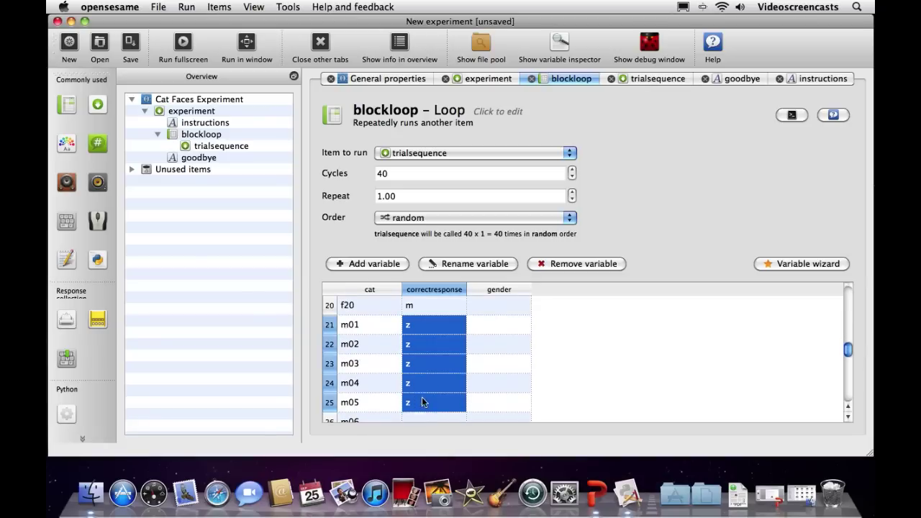
{"action": "right_click", "coordinate": [422, 407]}
{"action": "left_click", "coordinate": [438, 429]}
{"action": "left_click", "coordinate": [418, 416]}
{"action": "right_click", "coordinate": [417, 416]}
{"action": "left_click", "coordinate": [453, 392]}
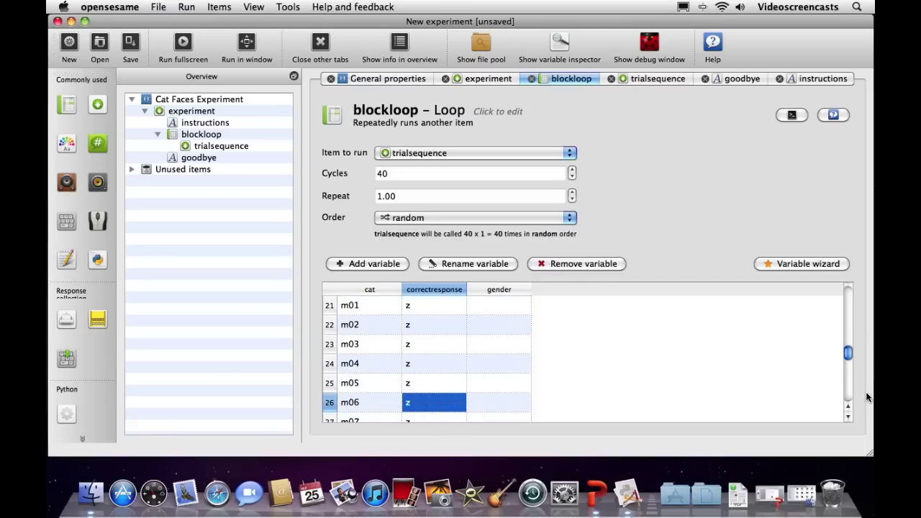
Step: Paste the copied z values into correctresponse rows 31 to 35 and 36 to 40
{"action": "left_click", "coordinate": [849, 396]}
{"action": "left_click", "coordinate": [442, 384]}
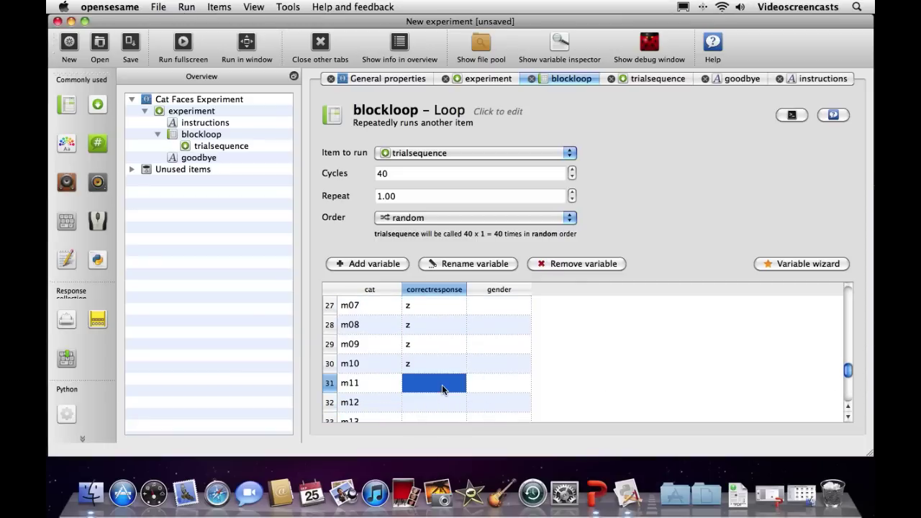
{"action": "right_click", "coordinate": [441, 384]}
{"action": "left_click", "coordinate": [479, 419]}
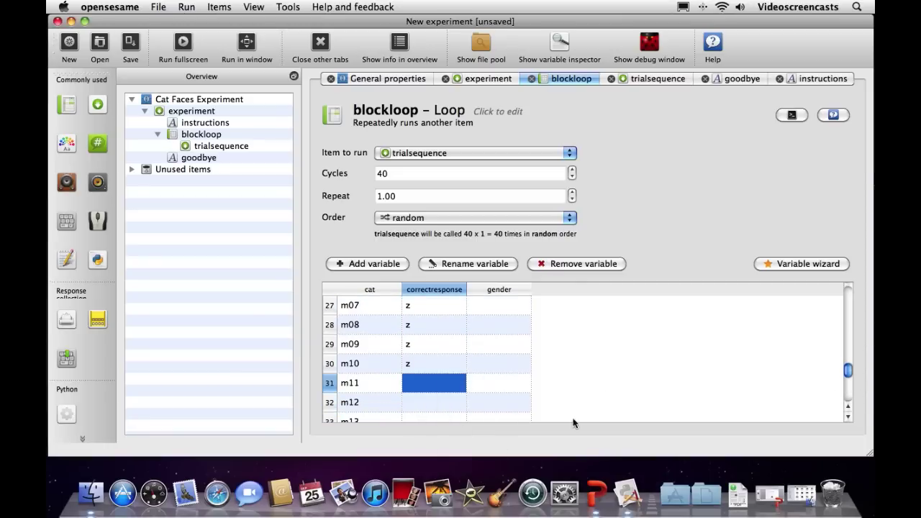
{"action": "left_click", "coordinate": [849, 401]}
{"action": "left_click", "coordinate": [426, 360]}
{"action": "right_click", "coordinate": [426, 360]}
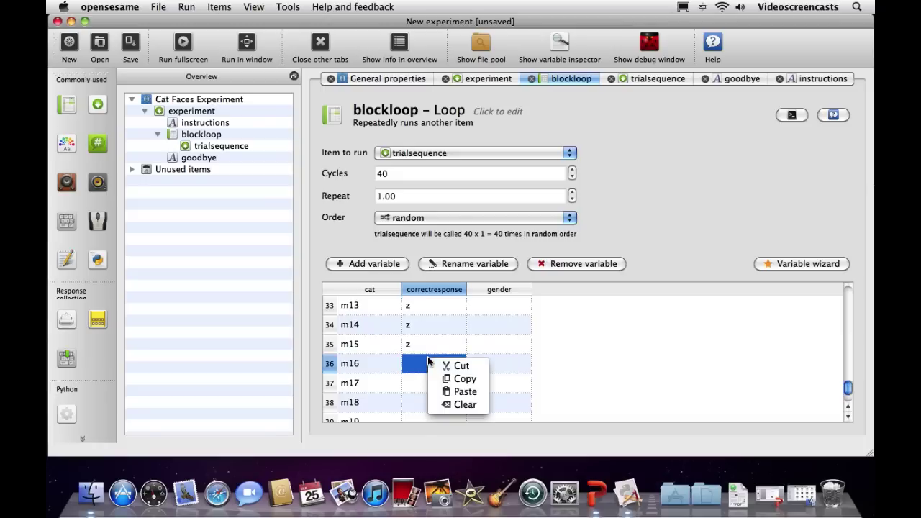
{"action": "left_click", "coordinate": [464, 395]}
Step: Enter Female as the gender value in rows 1 to 5, for images f01 to f05
{"action": "left_click_drag", "start_coordinate": [848, 389], "coordinate": [772, 274]}
{"action": "left_click", "coordinate": [530, 304]}
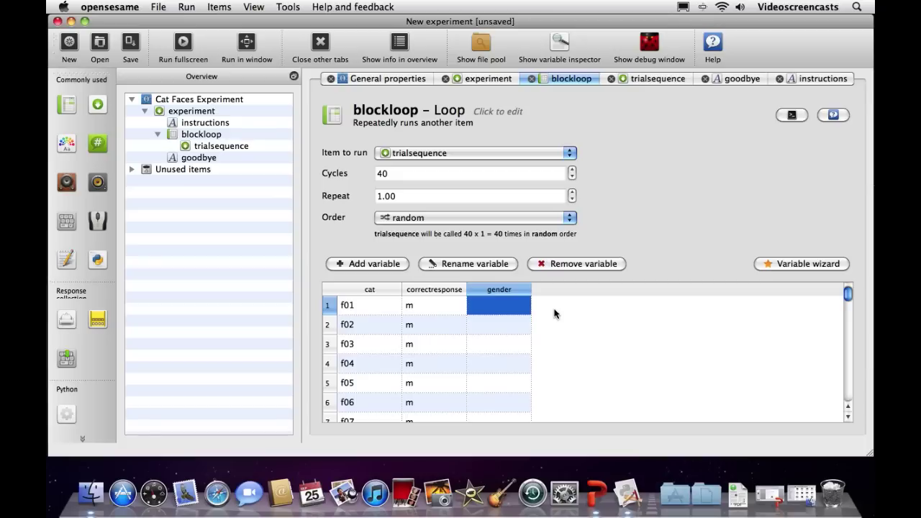
{"action": "type", "text": "Female"}
{"action": "key", "text": "Return"}
{"action": "key", "text": "Down"}
{"action": "type", "text": "Female"}
{"action": "key", "text": "Return"}
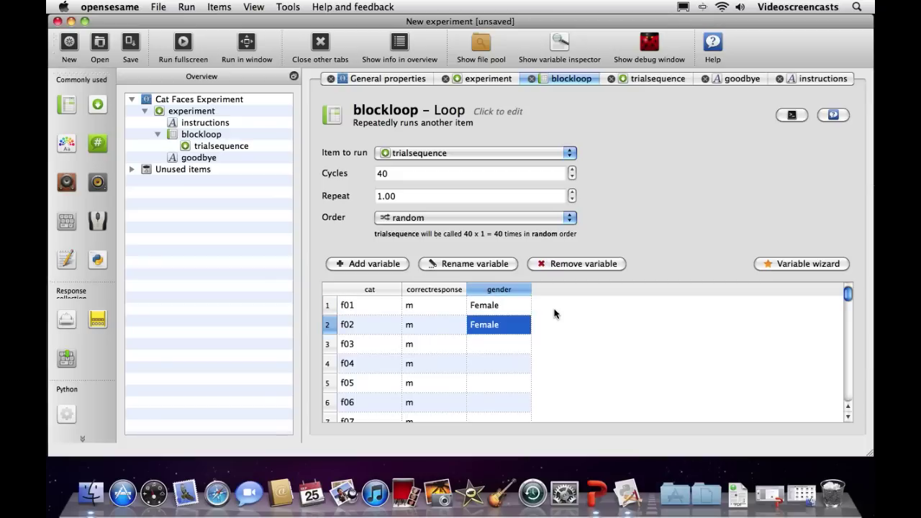
{"action": "key", "text": "Down"}
{"action": "type", "text": "Female"}
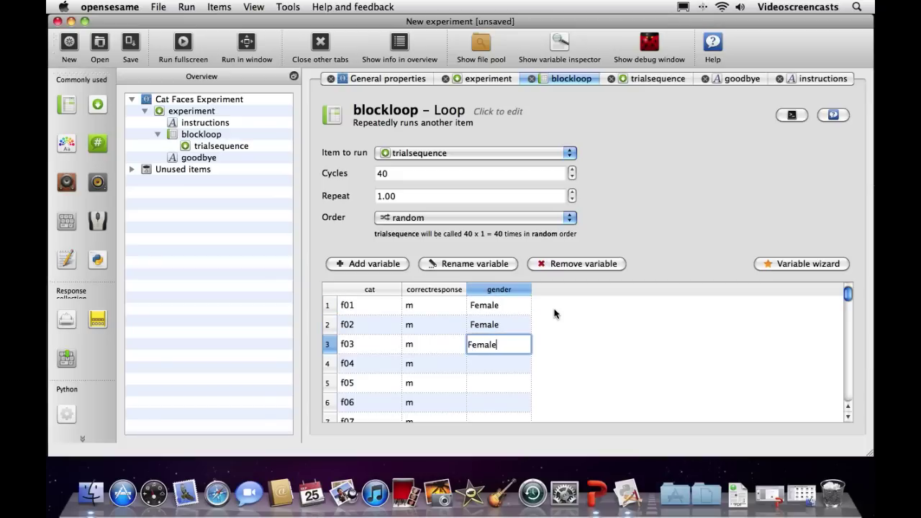
{"action": "key", "text": "Return"}
{"action": "key", "text": "Down"}
{"action": "type", "text": "Female"}
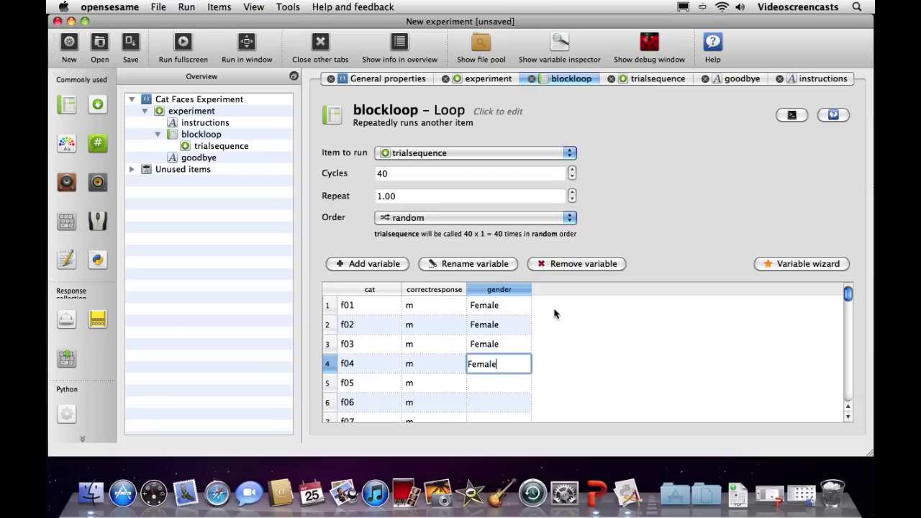
{"action": "key", "text": "Return"}
{"action": "key", "text": "Down"}
{"action": "type", "text": "F"}
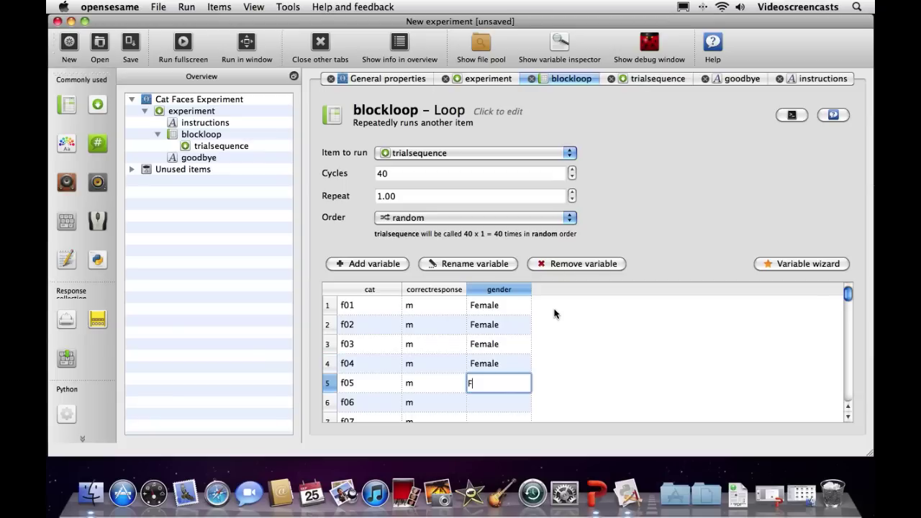
{"action": "type", "text": "emale"}
{"action": "key", "text": "Return"}
Step: Copy the five Female values from gender rows 1 to 5 and paste them into rows 6 to 10
{"action": "left_click_drag", "start_coordinate": [497, 308], "coordinate": [495, 383]}
{"action": "right_click", "coordinate": [495, 378]}
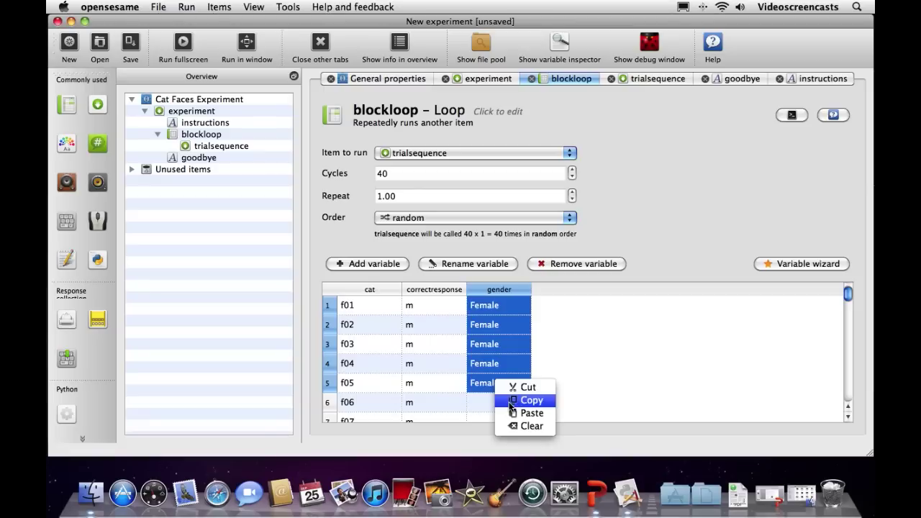
{"action": "left_click", "coordinate": [493, 402]}
{"action": "left_click", "coordinate": [493, 402]}
{"action": "key", "text": "super+v"}
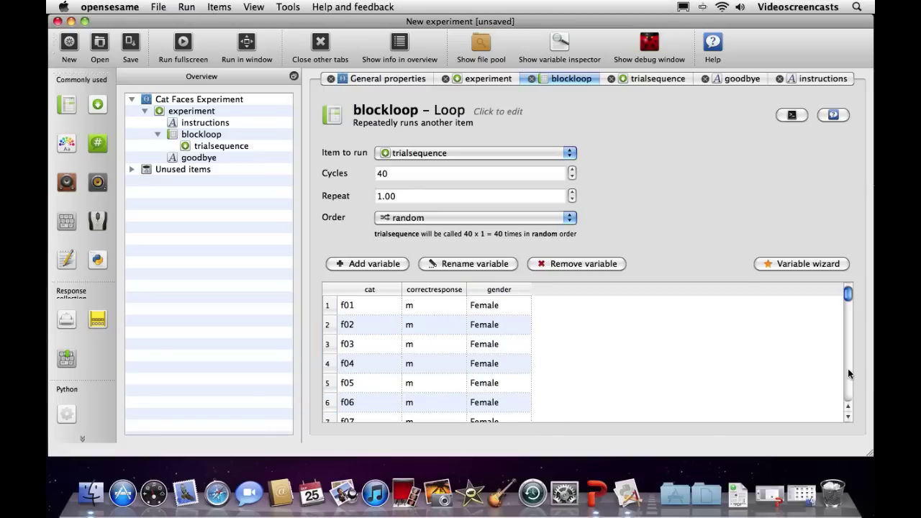
Step: Paste the copied Female values into gender rows 11 to 15 and 16 to 20
{"action": "scroll", "coordinate": [527, 392], "scroll_direction": "down", "scroll_amount": 2}
{"action": "left_click", "coordinate": [493, 382]}
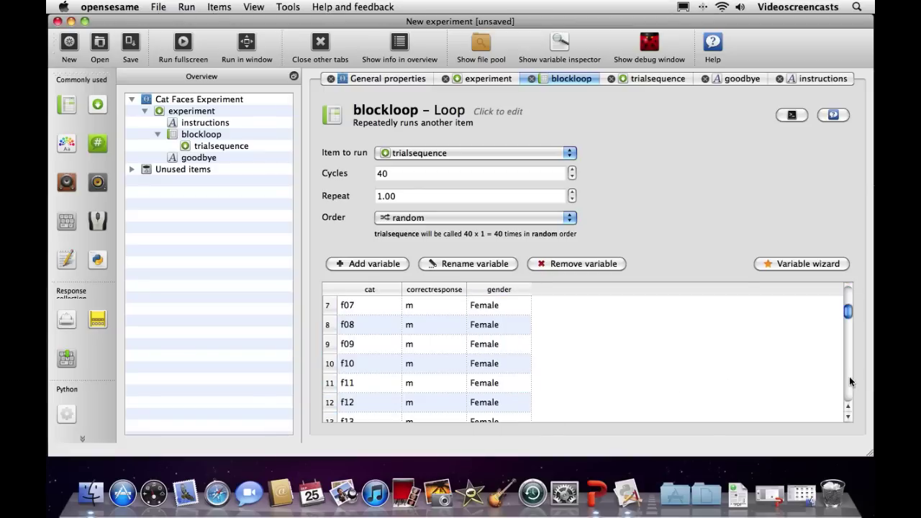
{"action": "scroll", "coordinate": [455, 390], "scroll_direction": "down", "scroll_amount": 2}
{"action": "left_click", "coordinate": [479, 365]}
{"action": "key", "text": "super+v"}
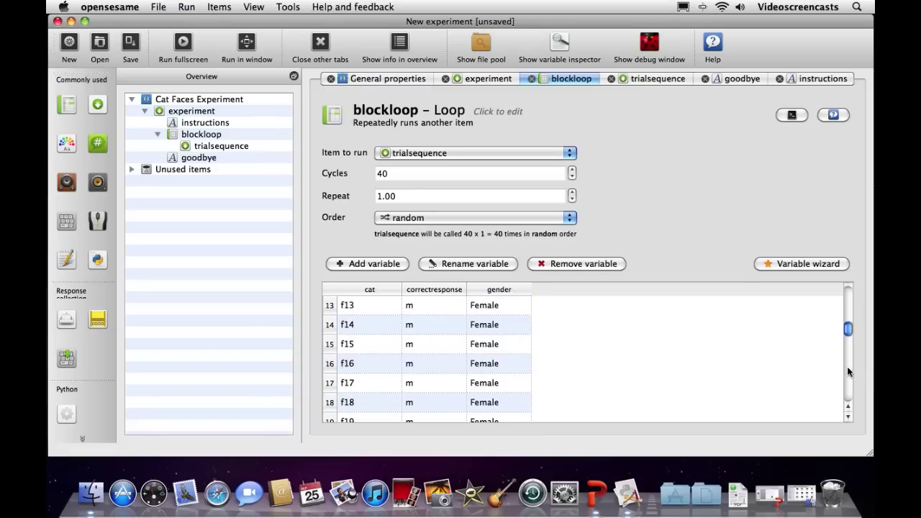
Step: Enter Male as the gender value in rows 21 to 25, for images m01 to m05
{"action": "scroll", "coordinate": [469, 375], "scroll_direction": "down", "scroll_amount": 2}
{"action": "left_click", "coordinate": [483, 348]}
{"action": "type", "text": "Male"}
{"action": "key", "text": "Return"}
{"action": "key", "text": "Down"}
{"action": "type", "text": "Male"}
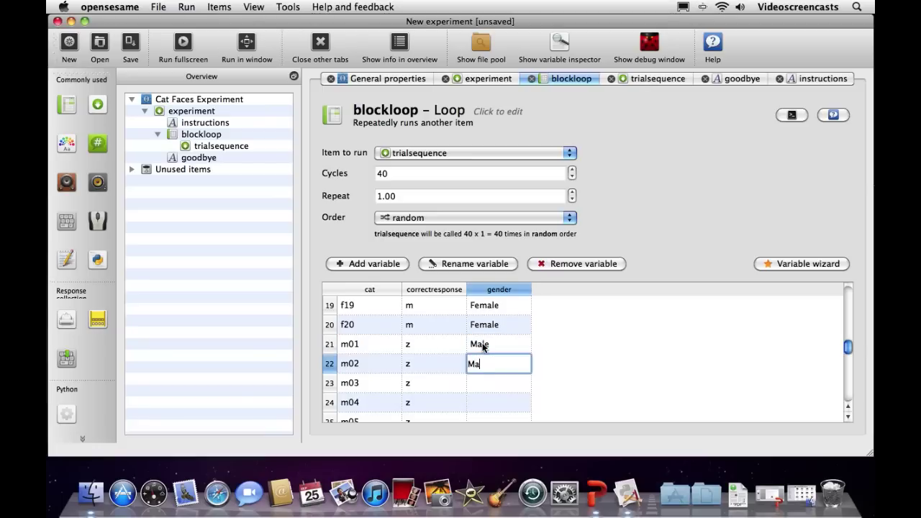
{"action": "key", "text": "Return"}
{"action": "key", "text": "Down"}
{"action": "type", "text": "Male"}
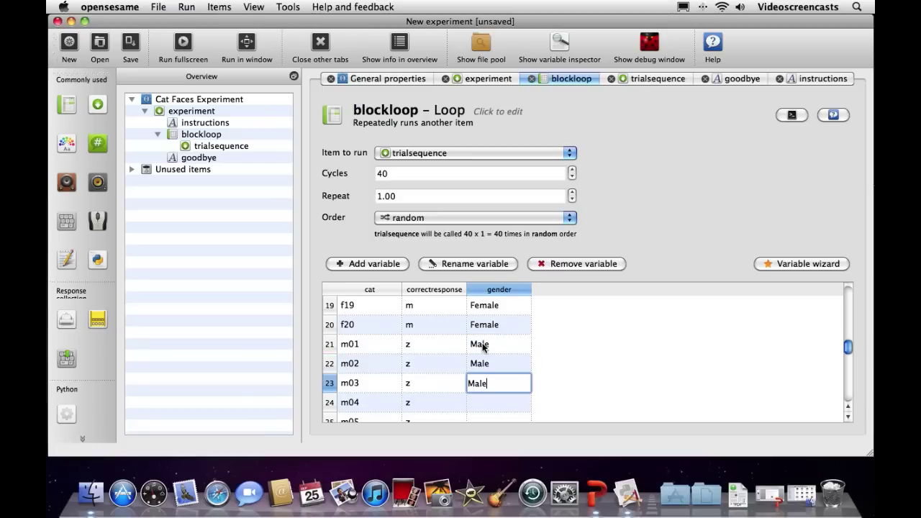
{"action": "key", "text": "Return"}
{"action": "key", "text": "Down"}
{"action": "type", "text": "Male"}
{"action": "key", "text": "Return"}
{"action": "key", "text": "Down"}
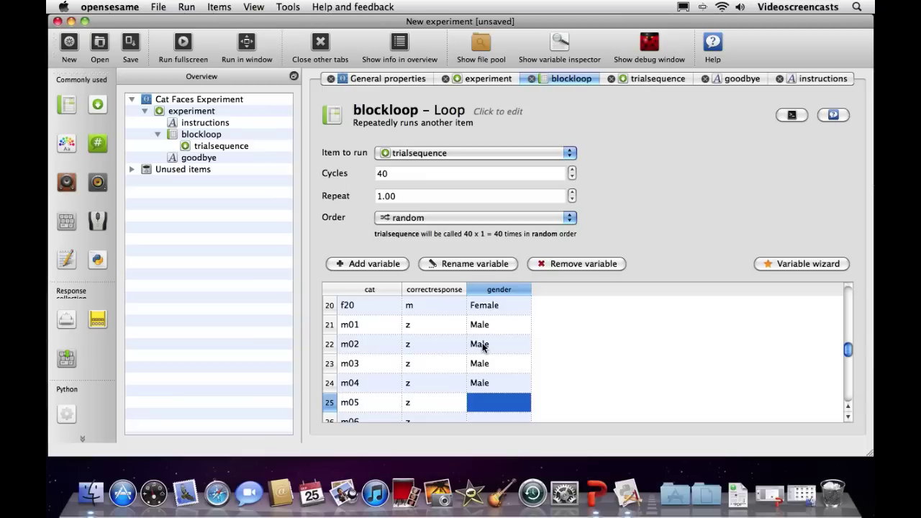
{"action": "type", "text": "Male"}
{"action": "key", "text": "Return"}
Step: Copy the five Male values from gender rows 21 to 25 and paste them into rows 26 to 30
{"action": "left_click_drag", "start_coordinate": [485, 320], "coordinate": [491, 396]}
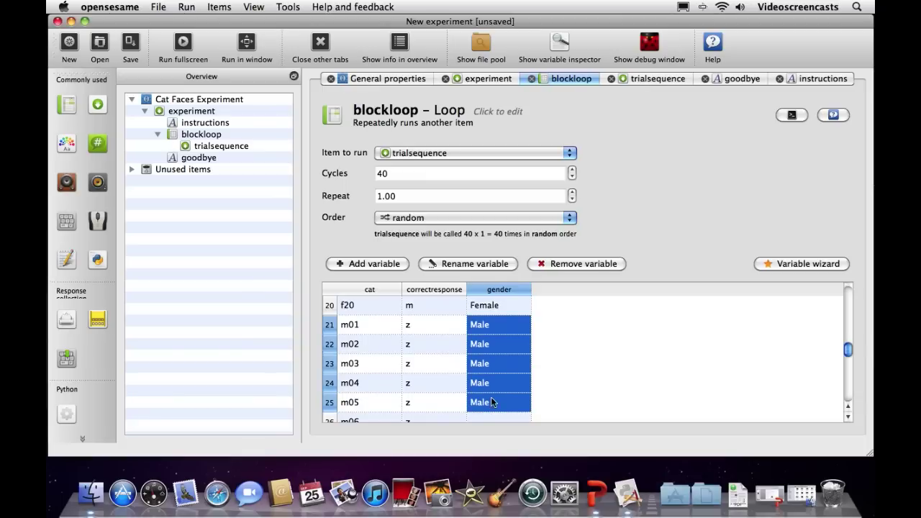
{"action": "left_click", "coordinate": [491, 413]}
{"action": "key", "text": "ctrl+v"}
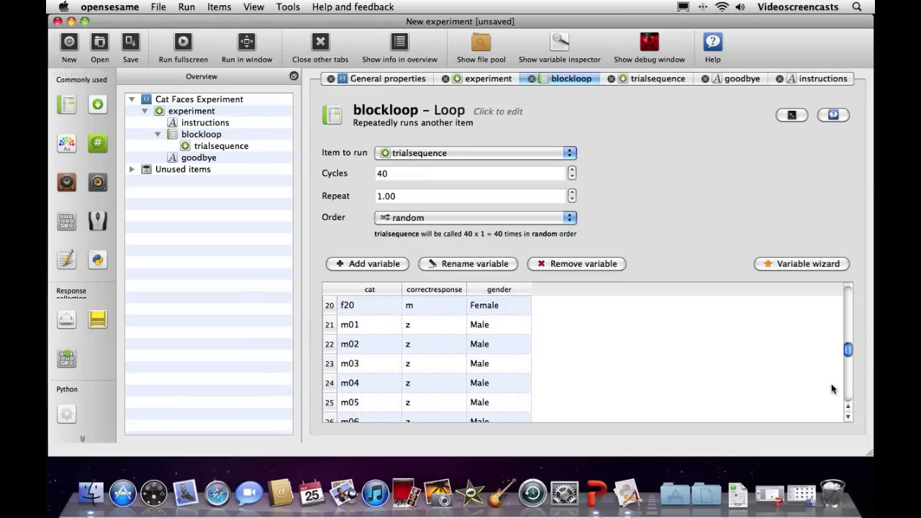
Step: Paste the copied Male values into gender rows 31 to 35 and 36 to 40, and return to the table's first row
{"action": "left_click", "coordinate": [848, 394]}
{"action": "left_click", "coordinate": [503, 405]}
{"action": "key", "text": "ctrl+v"}
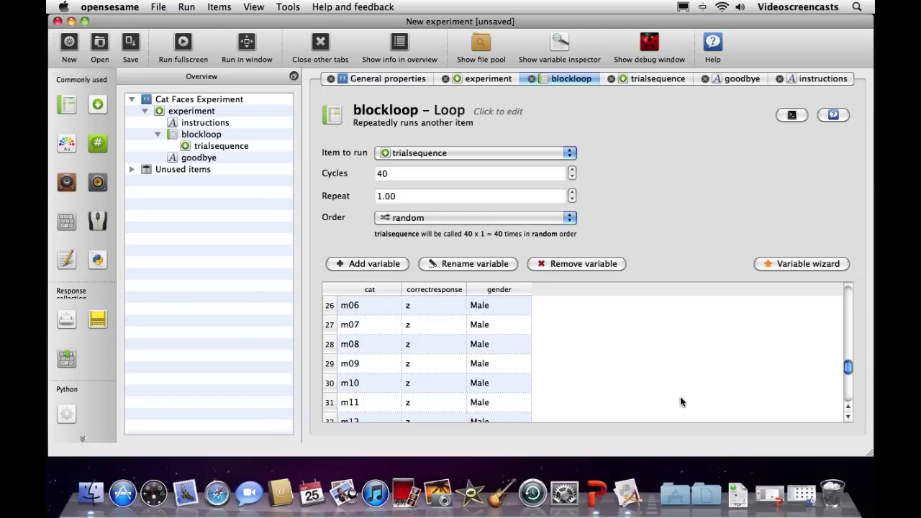
{"action": "left_click", "coordinate": [850, 380]}
{"action": "left_click", "coordinate": [479, 387]}
{"action": "key", "text": "ctrl+v"}
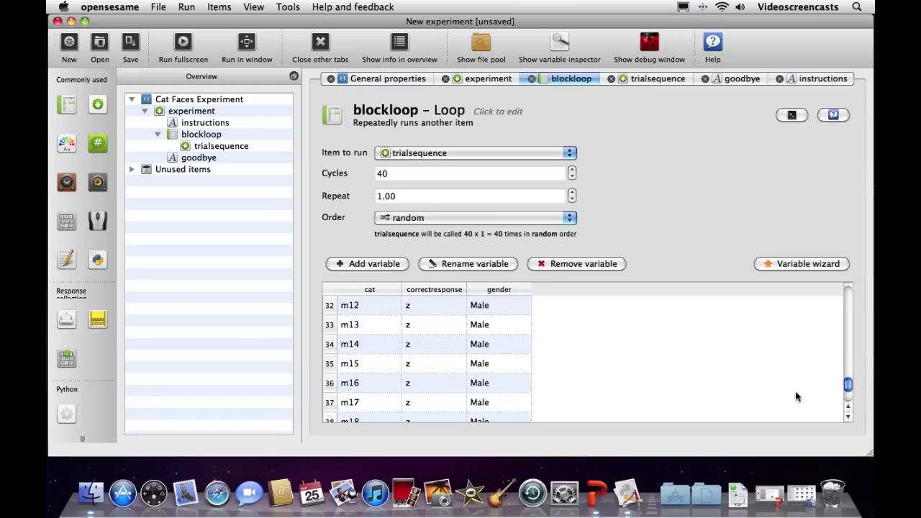
{"action": "scroll", "coordinate": [845, 391], "scroll_direction": "down", "scroll_amount": 2}
{"action": "left_click_drag", "start_coordinate": [848, 394], "coordinate": [797, 286]}
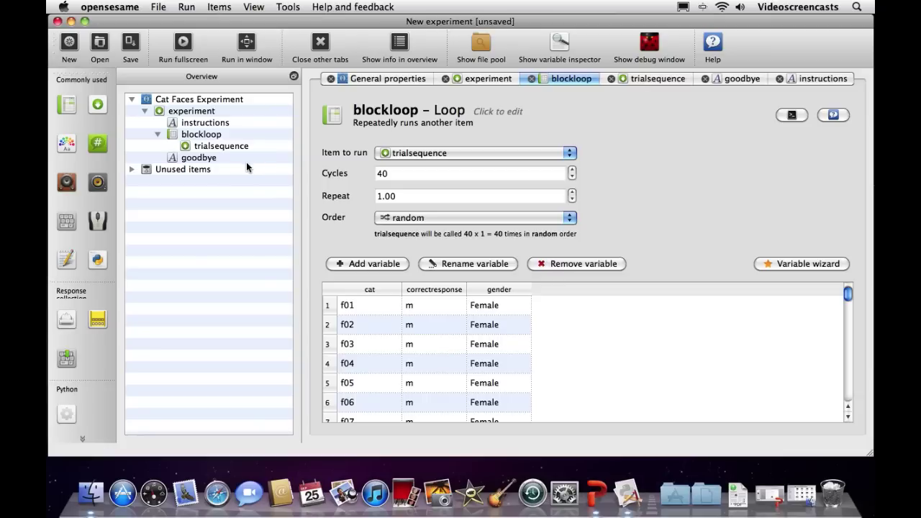
Step: Append a new sketchpad item to the empty trialsequence
{"action": "left_click", "coordinate": [219, 147]}
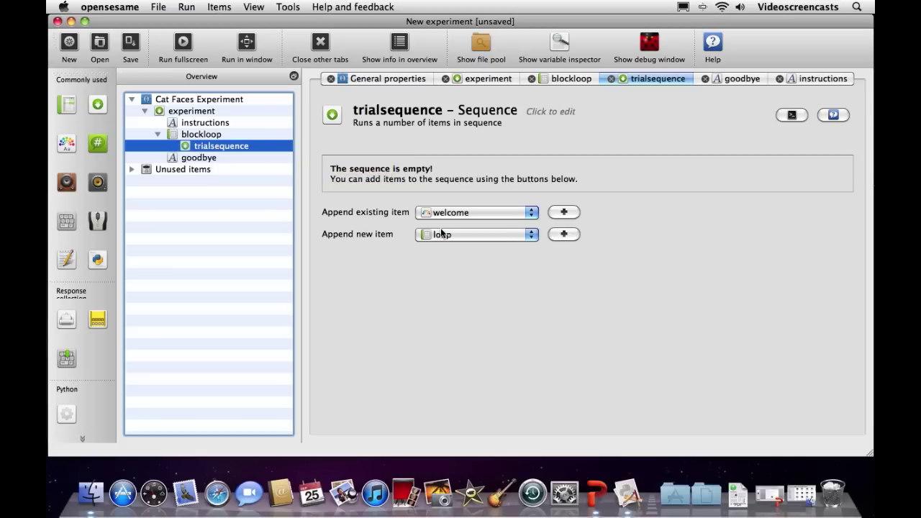
{"action": "left_click", "coordinate": [490, 235]}
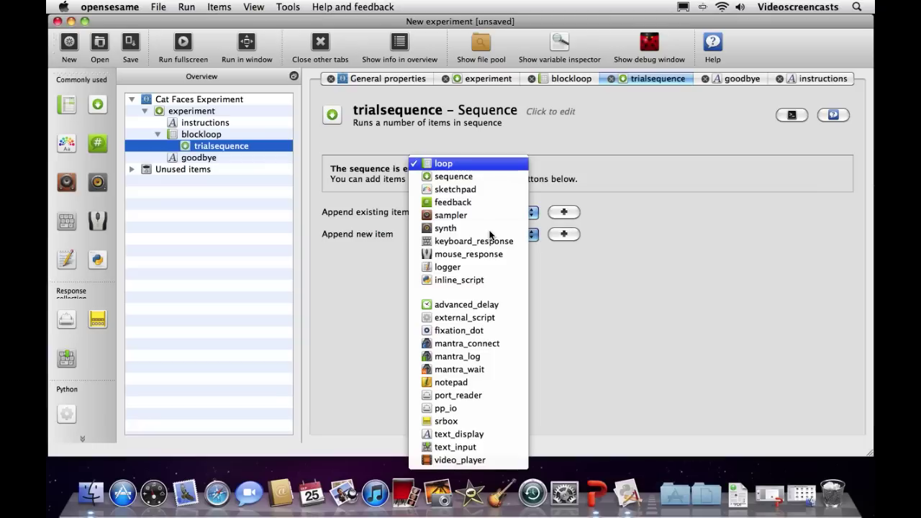
{"action": "left_click", "coordinate": [466, 191]}
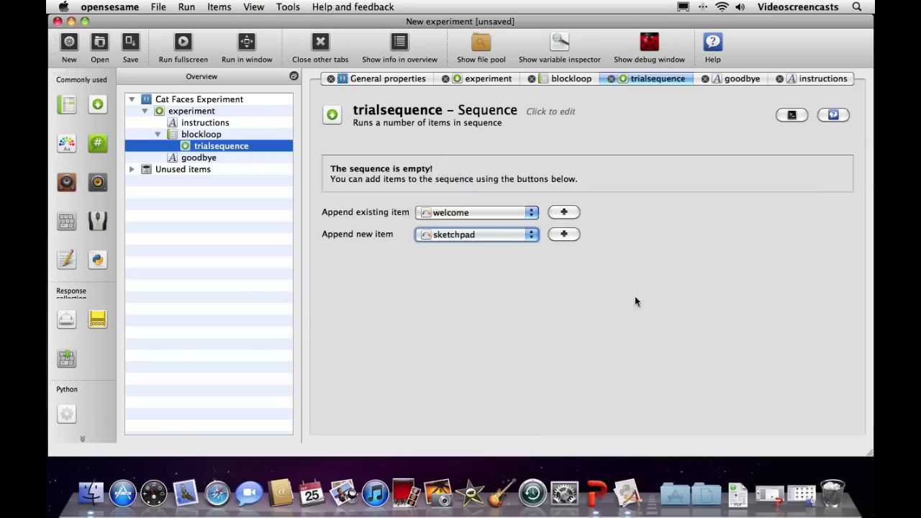
{"action": "left_click", "coordinate": [564, 233]}
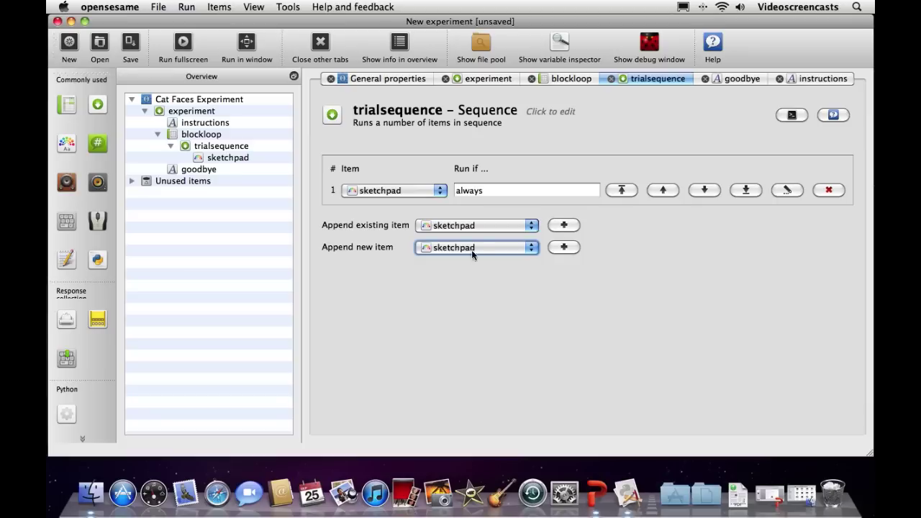
Step: Append a new text_display item and a second sketchpad item to trialsequence
{"action": "left_click", "coordinate": [471, 247]}
{"action": "left_click", "coordinate": [487, 435]}
{"action": "left_click", "coordinate": [563, 248]}
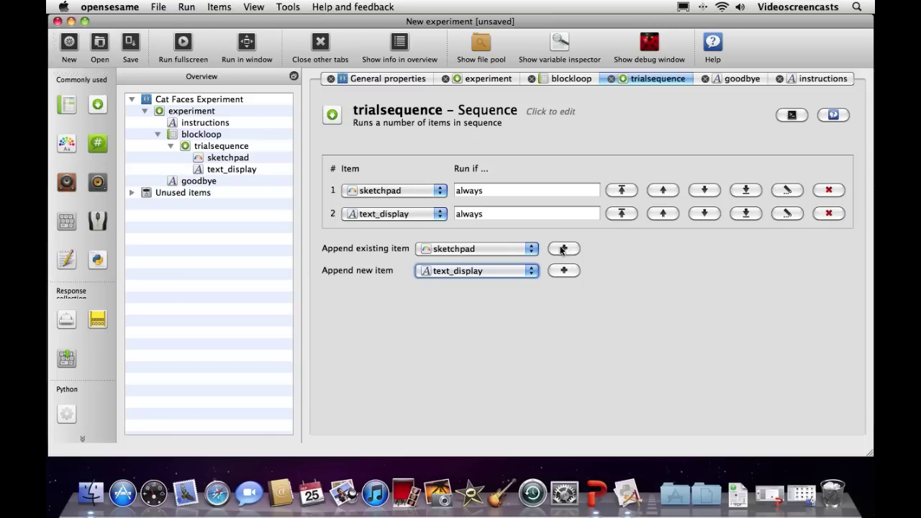
{"action": "left_click", "coordinate": [466, 276]}
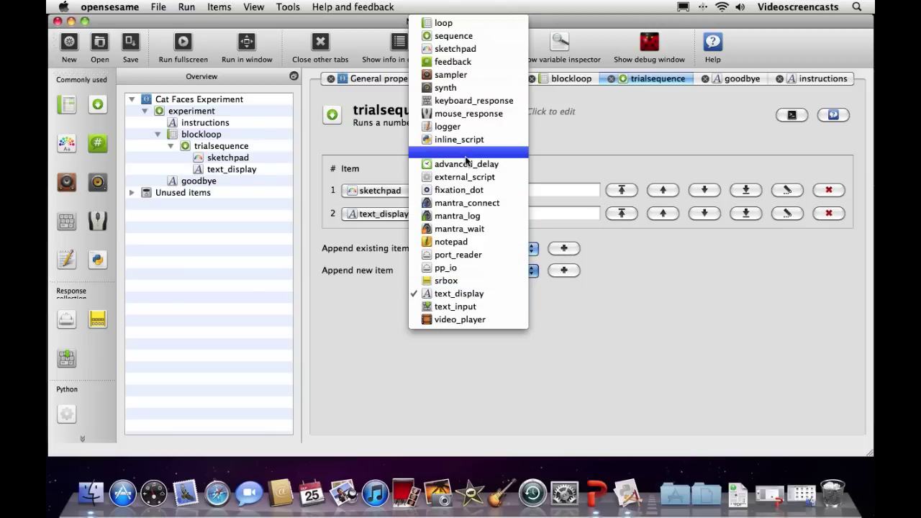
{"action": "left_click", "coordinate": [457, 48]}
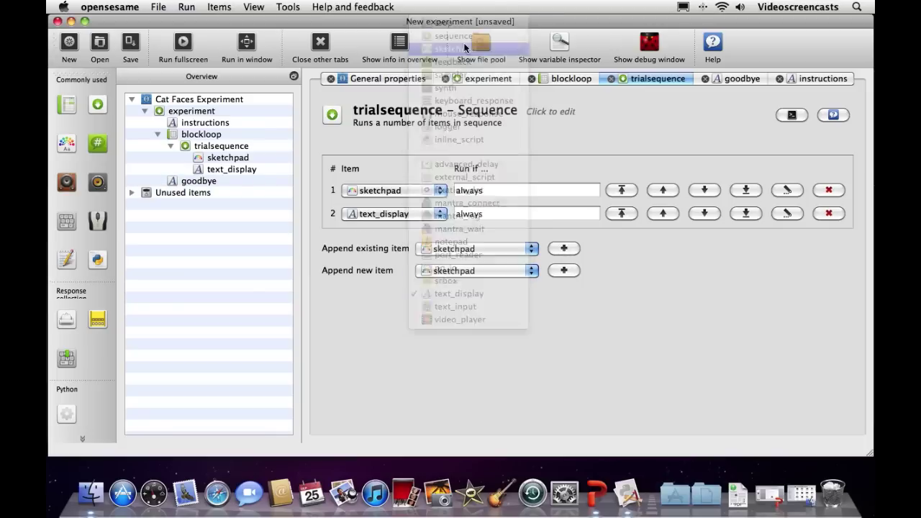
{"action": "left_click", "coordinate": [558, 269]}
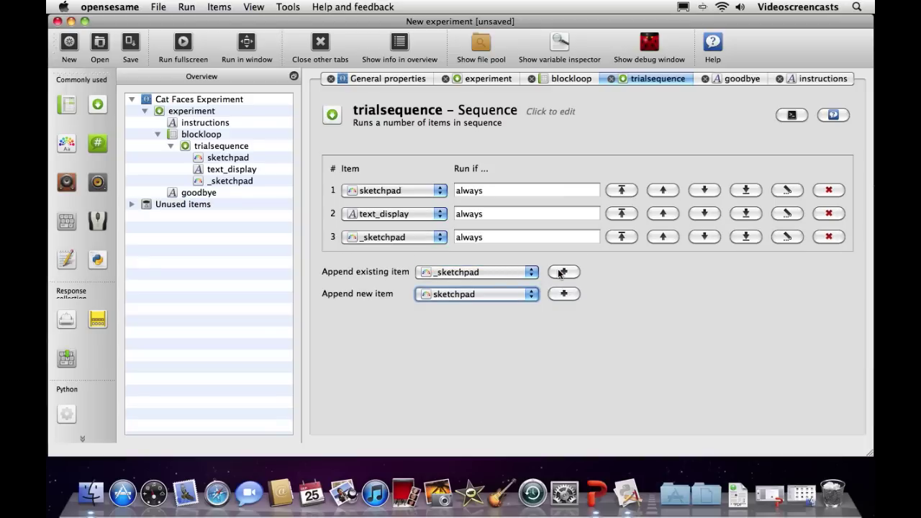
Step: Rename the first sketchpad in trialsequence to fixation500
{"action": "left_click", "coordinate": [229, 157]}
{"action": "left_click", "coordinate": [344, 110]}
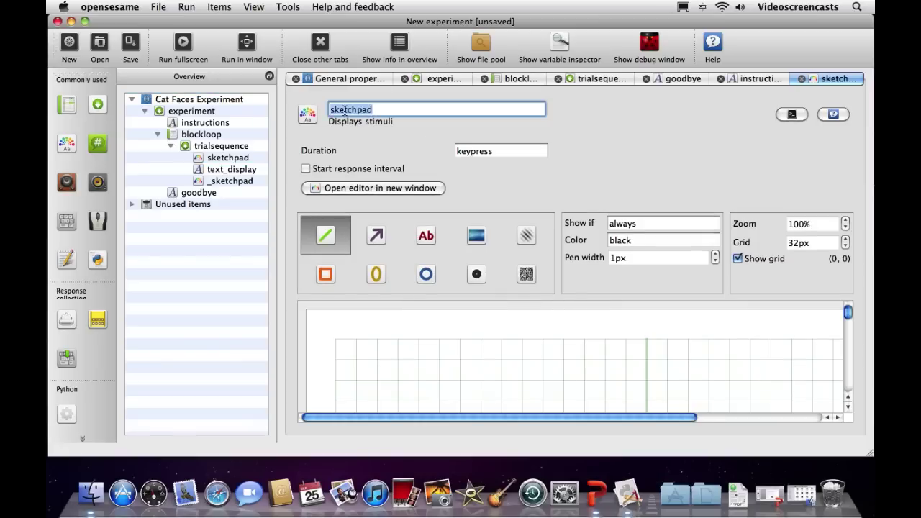
{"action": "type", "text": "fixation500"}
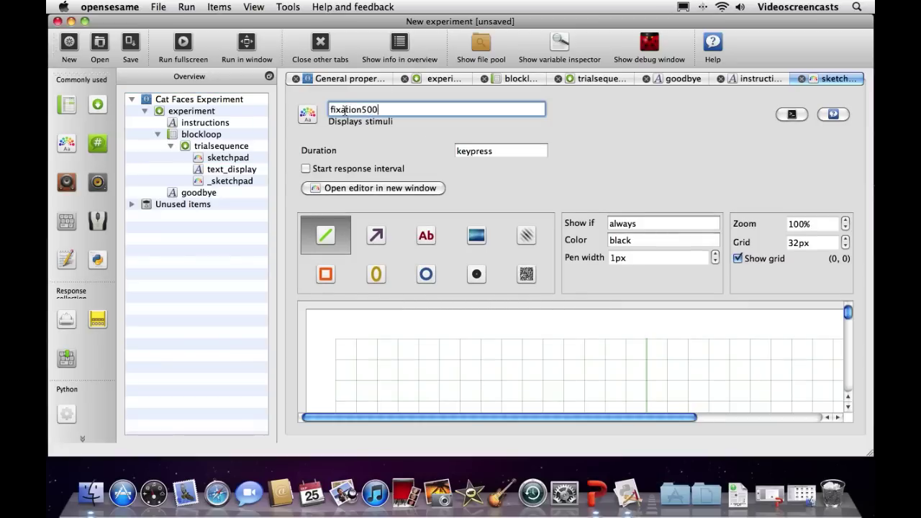
{"action": "key", "text": "Return"}
Step: Rename the text_display item in trialsequence to blank500
{"action": "left_click", "coordinate": [232, 169]}
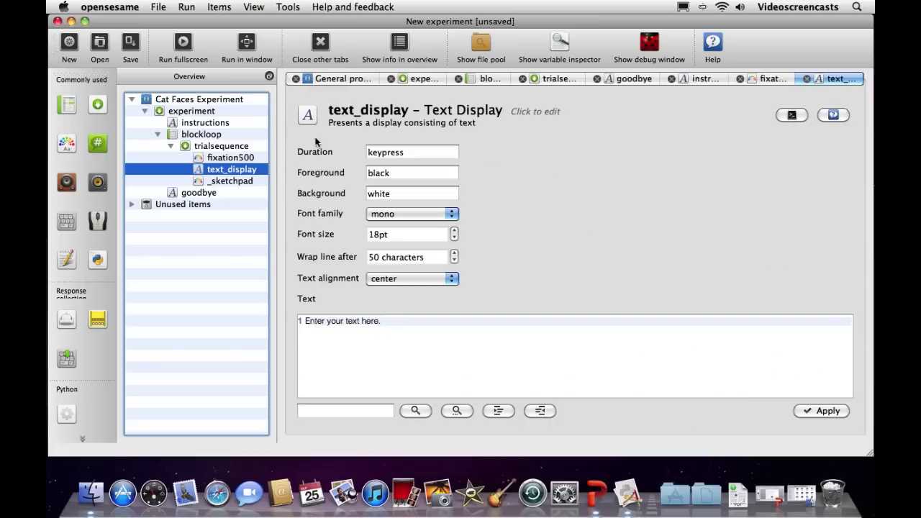
{"action": "left_click", "coordinate": [397, 106]}
{"action": "type", "text": "blank"}
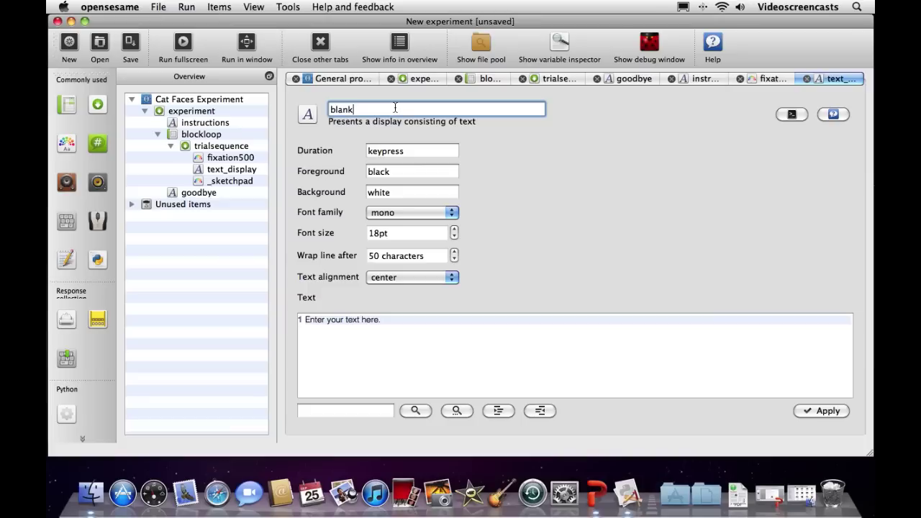
{"action": "type", "text": "500"}
{"action": "key", "text": "Return"}
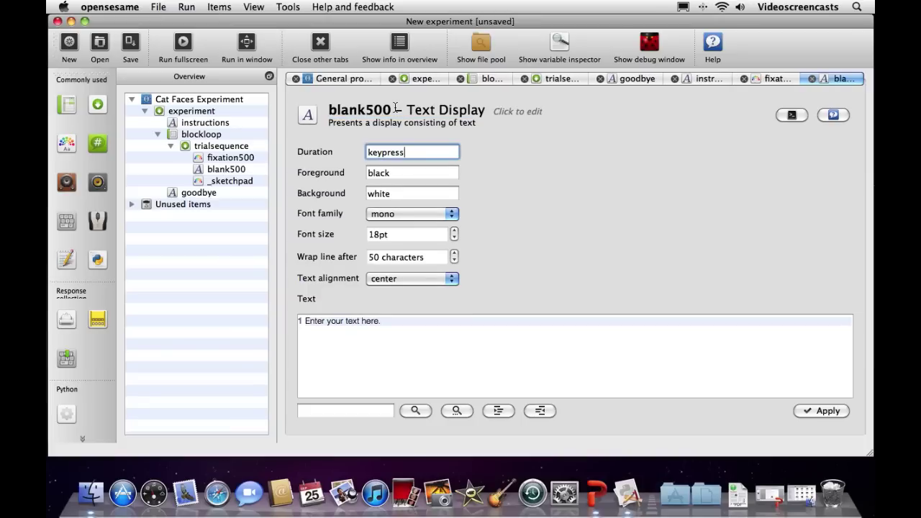
Step: Rename the second sketchpad in trialsequence to catface
{"action": "left_click", "coordinate": [228, 180]}
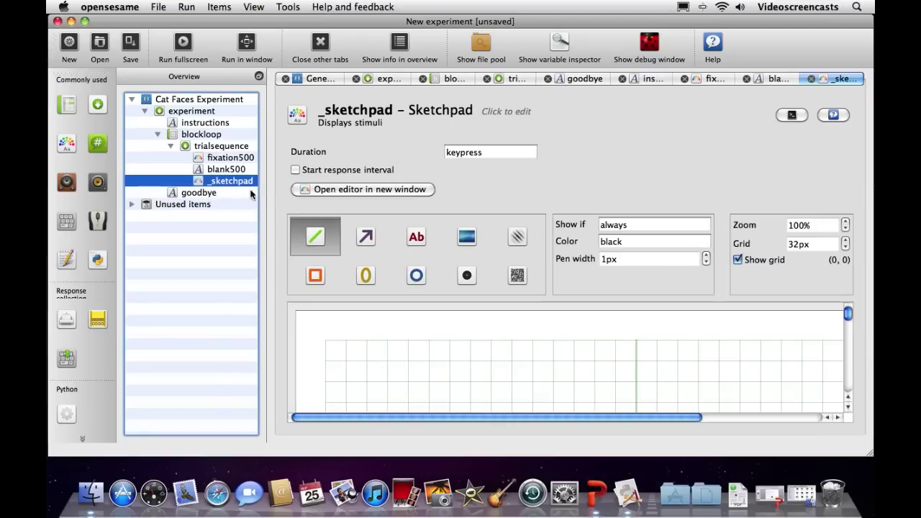
{"action": "left_click", "coordinate": [342, 111]}
{"action": "type", "text": "catface"}
{"action": "key", "text": "Return"}
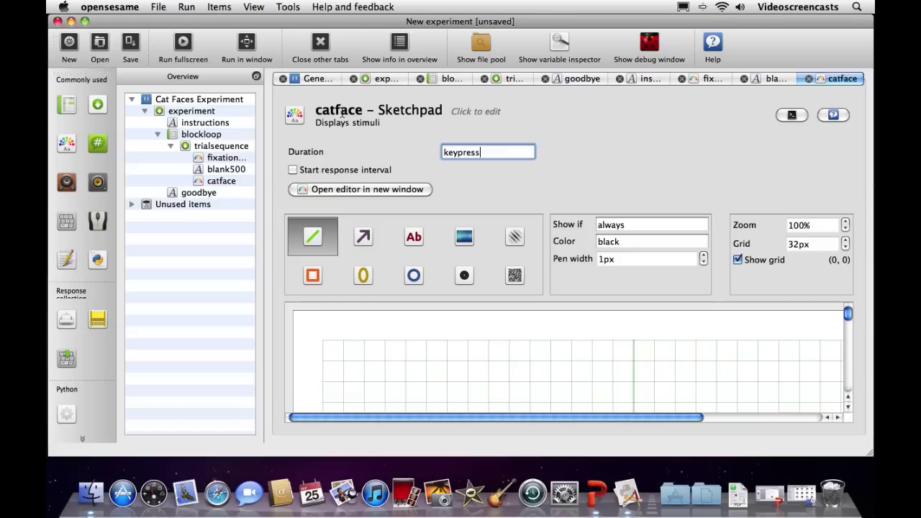
Step: Append a new keyboard_response item and a new logger item to trialsequence
{"action": "left_click", "coordinate": [232, 147]}
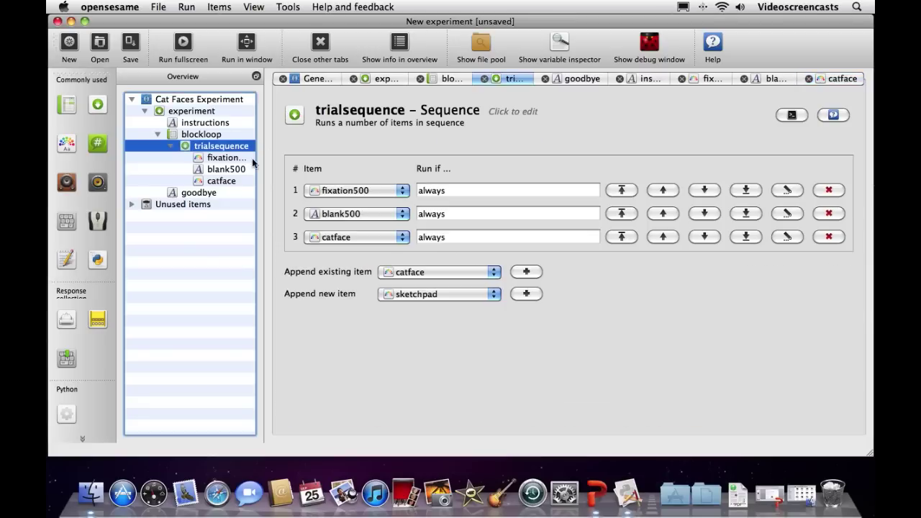
{"action": "left_click", "coordinate": [419, 294]}
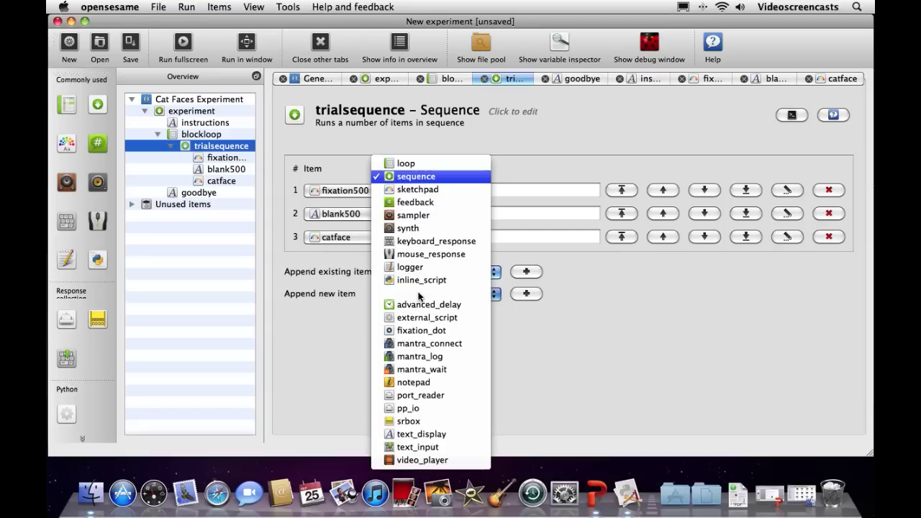
{"action": "left_click", "coordinate": [423, 243]}
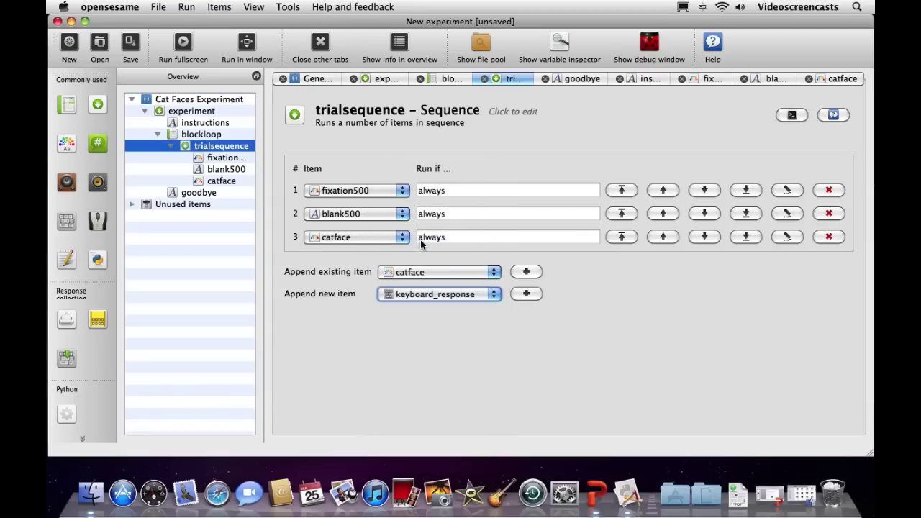
{"action": "left_click", "coordinate": [516, 294]}
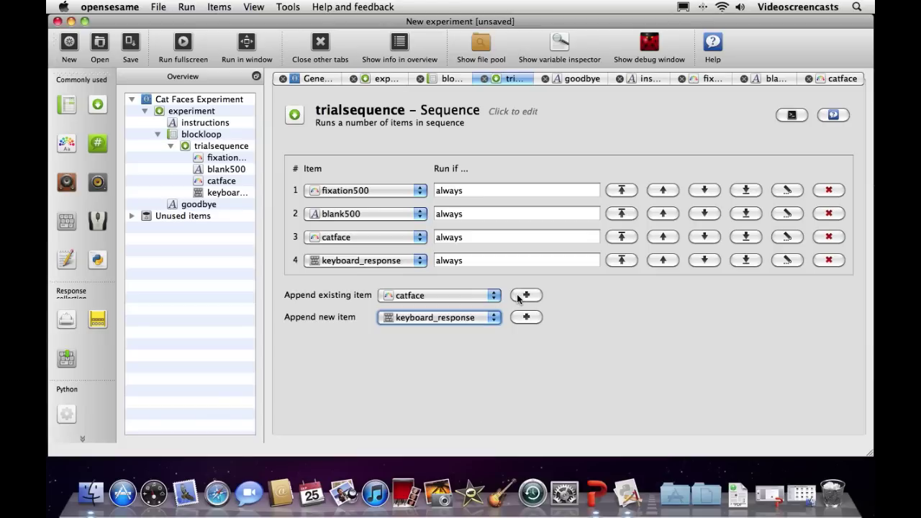
{"action": "left_click", "coordinate": [491, 317]}
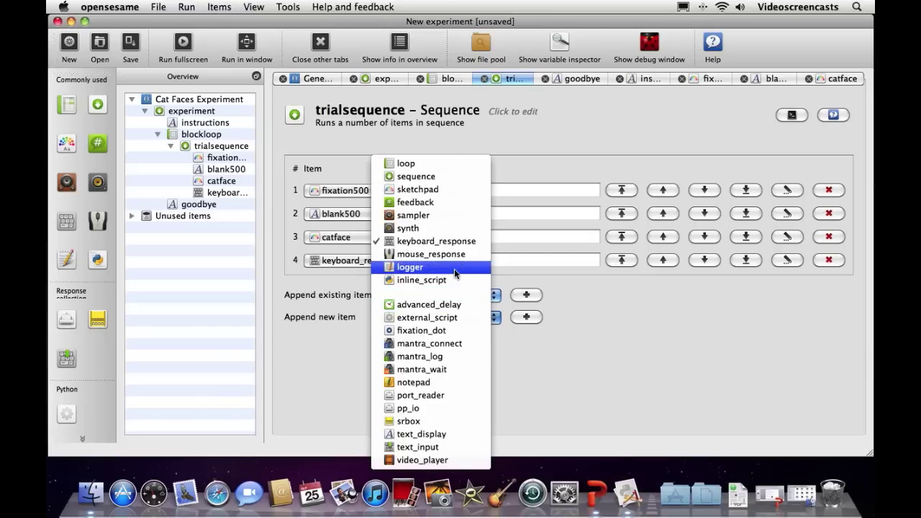
{"action": "left_click", "coordinate": [454, 268]}
{"action": "left_click", "coordinate": [526, 317]}
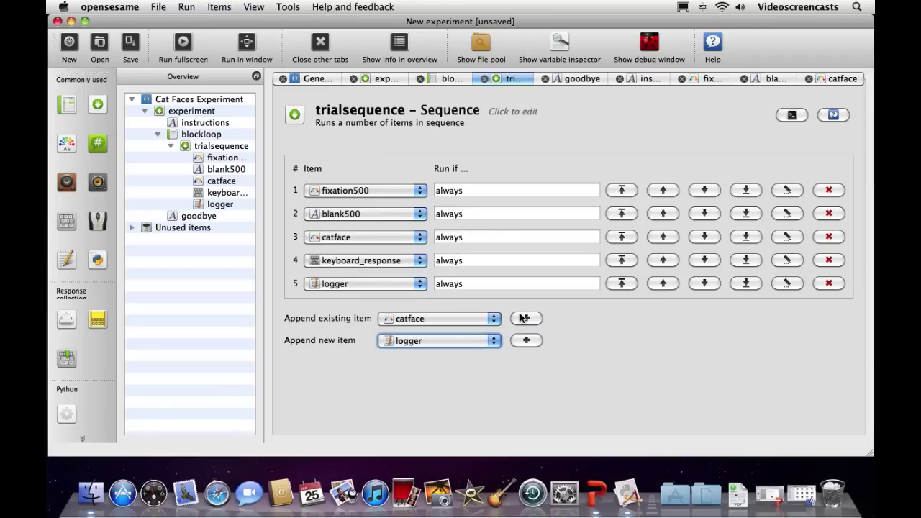
Step: Open keyboard_response, close all other item tabs, and widen the overview so the full item names fit
{"action": "left_click", "coordinate": [222, 192]}
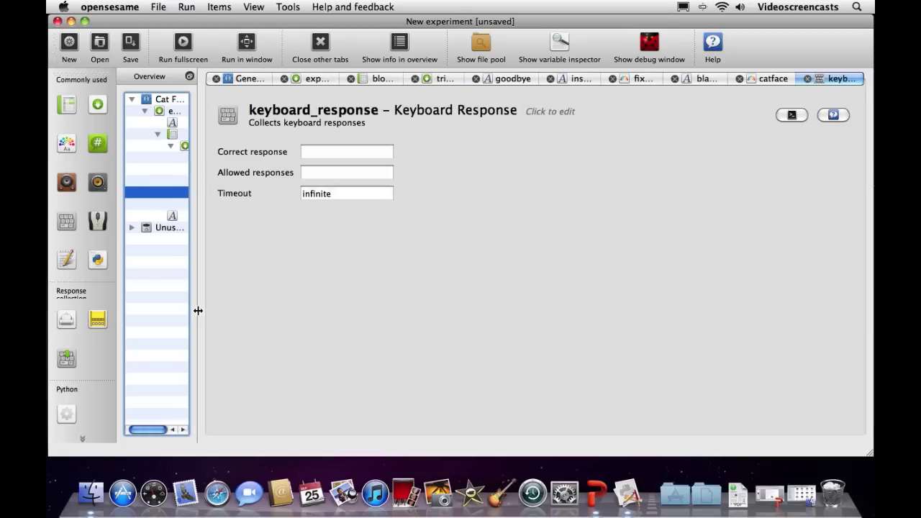
{"action": "left_click", "coordinate": [311, 49]}
{"action": "left_click_drag", "start_coordinate": [197, 281], "coordinate": [302, 281]}
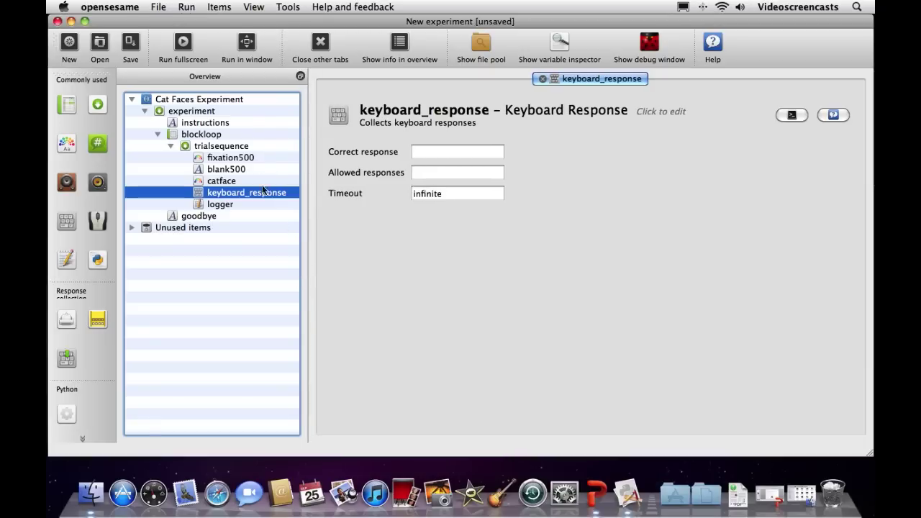
Step: Set the duration of the fixation500 sketchpad to 500
{"action": "left_click", "coordinate": [223, 147]}
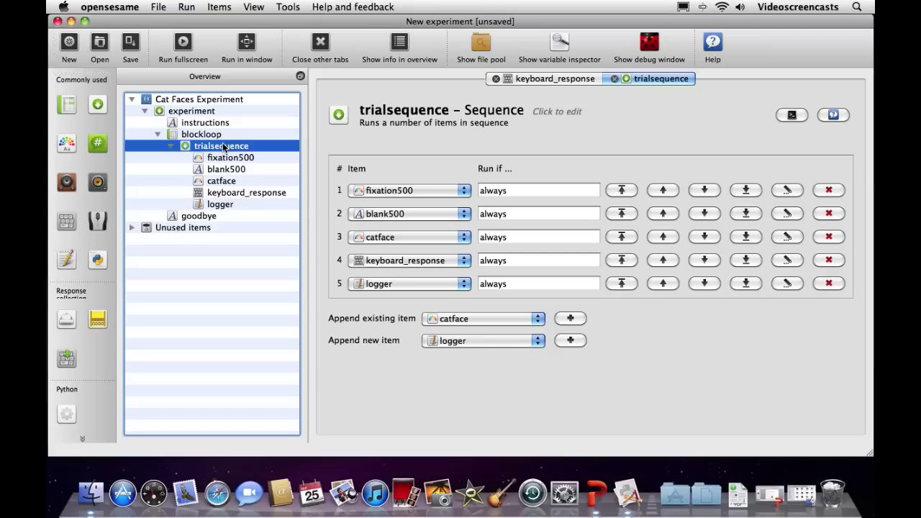
{"action": "left_click", "coordinate": [229, 157]}
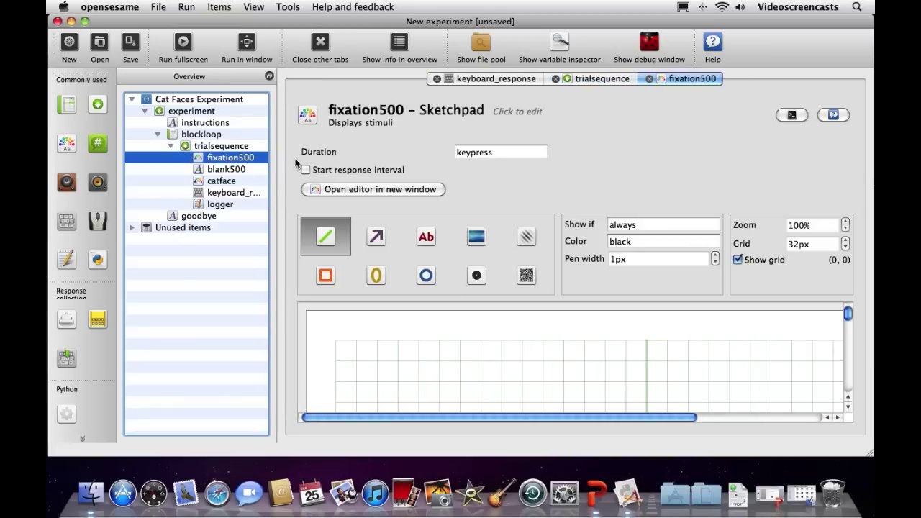
{"action": "left_click", "coordinate": [498, 151]}
{"action": "key", "text": "super+a"}
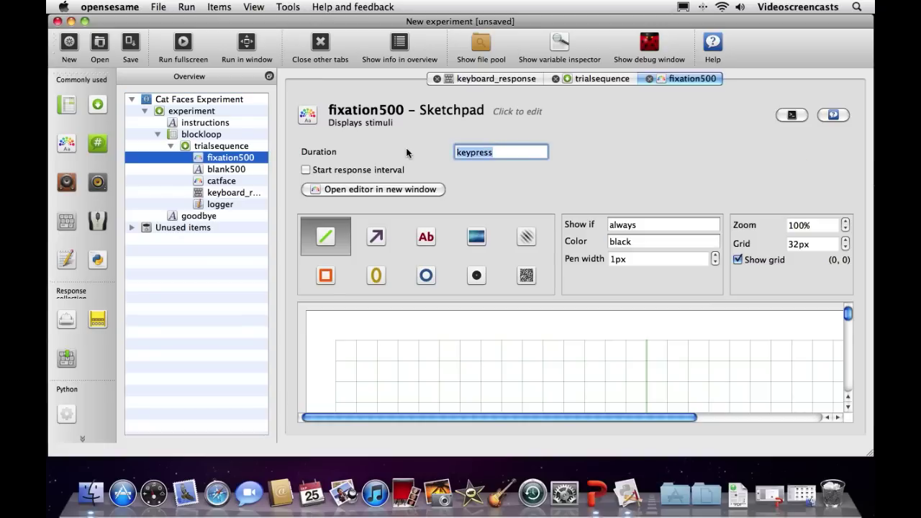
{"action": "type", "text": "500"}
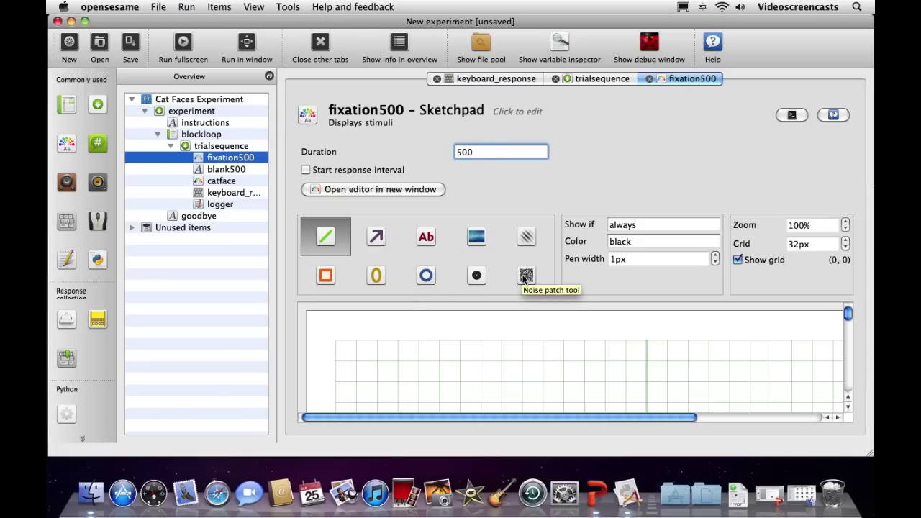
Step: Place a fixation dot at the centre of the fixation500 sketchpad and close that item
{"action": "left_click", "coordinate": [476, 281]}
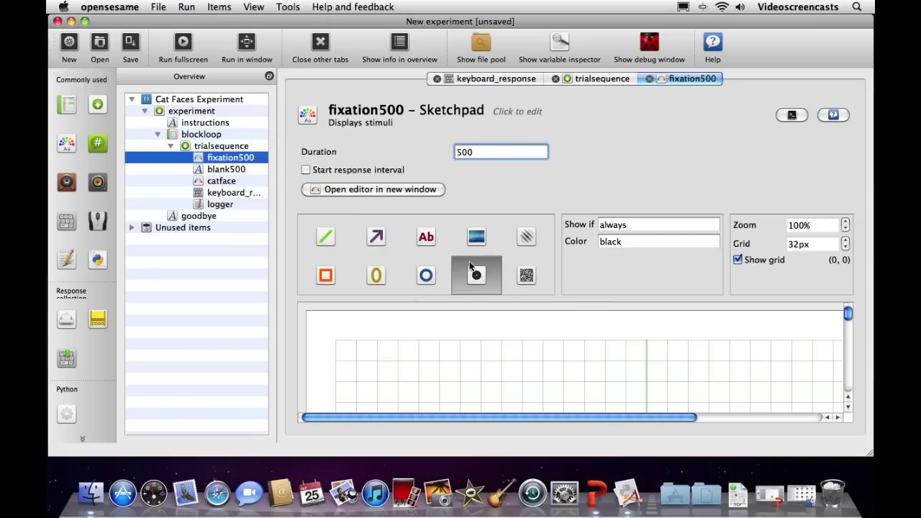
{"action": "left_click_drag", "start_coordinate": [847, 314], "coordinate": [847, 348]}
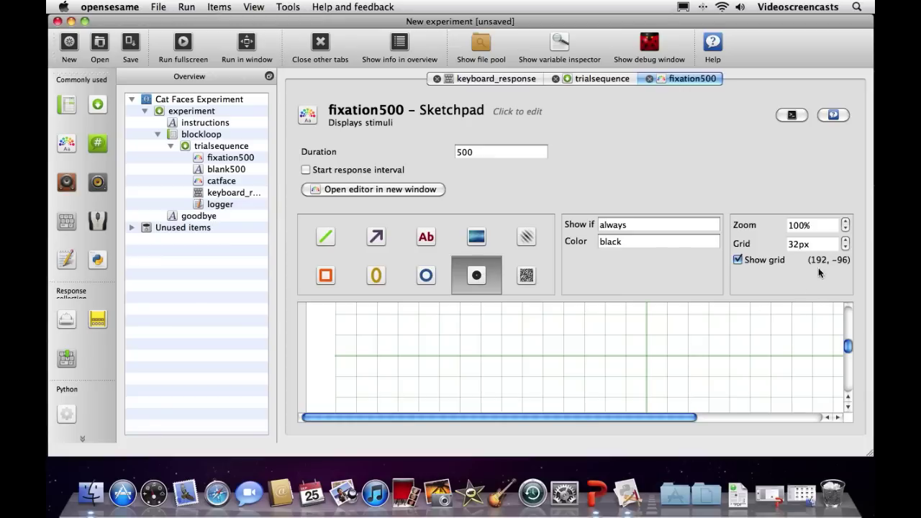
{"action": "left_click", "coordinate": [647, 356]}
{"action": "left_click", "coordinate": [649, 79]}
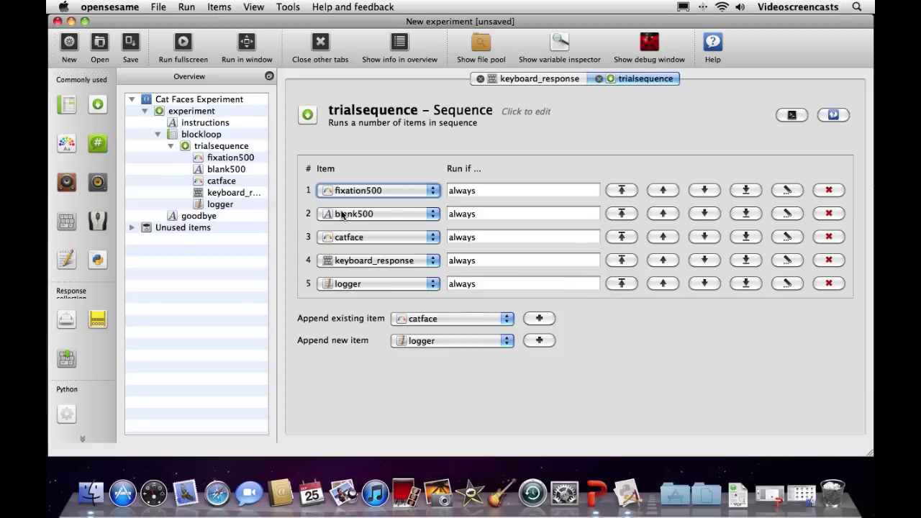
Step: Set the duration of blank500 to 500, delete its placeholder text and apply the change
{"action": "left_click", "coordinate": [230, 173]}
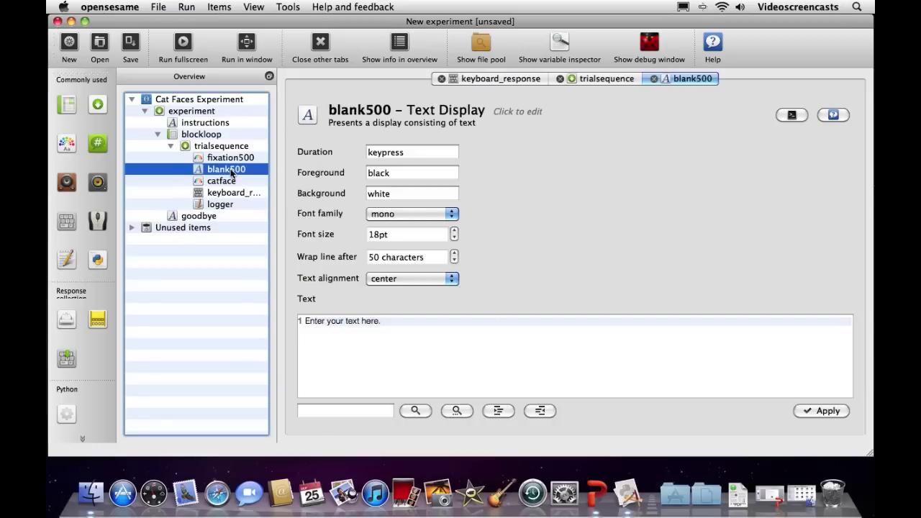
{"action": "left_click_drag", "start_coordinate": [428, 152], "coordinate": [268, 154]}
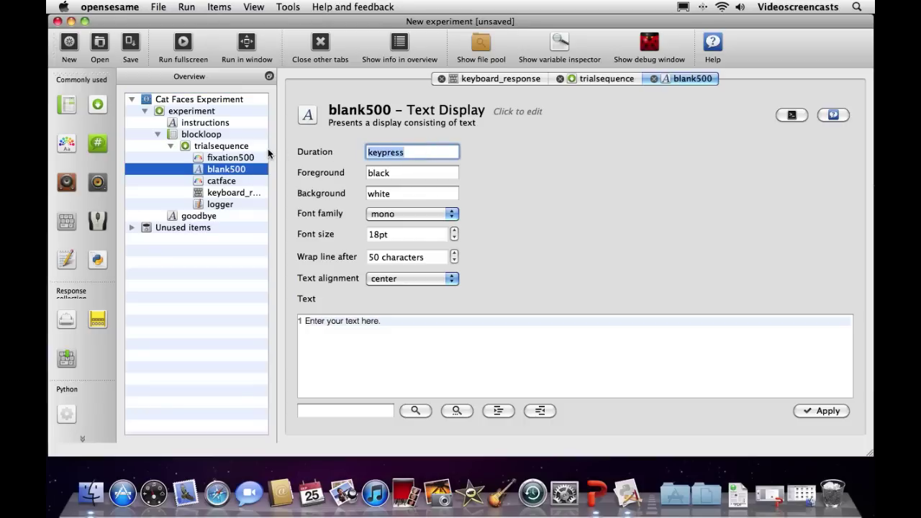
{"action": "type", "text": "500"}
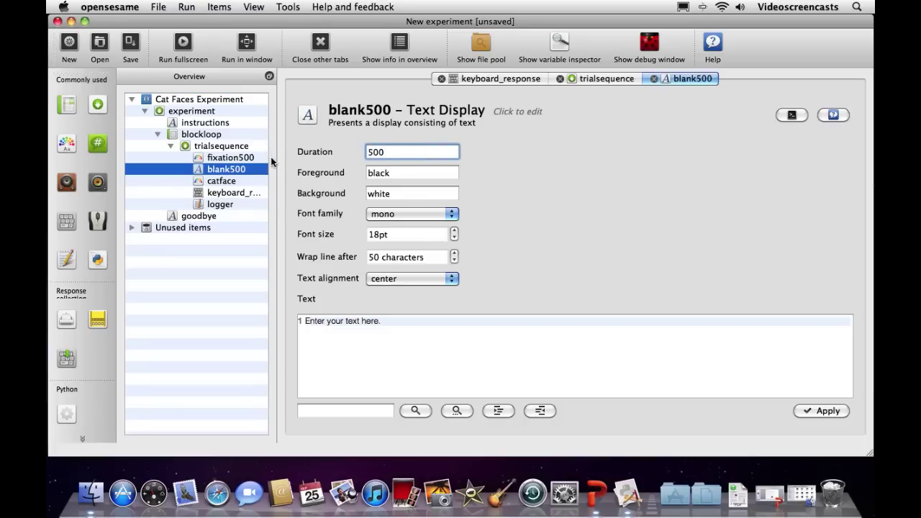
{"action": "left_click", "coordinate": [389, 320]}
{"action": "left_click_drag", "start_coordinate": [309, 321], "coordinate": [383, 321]}
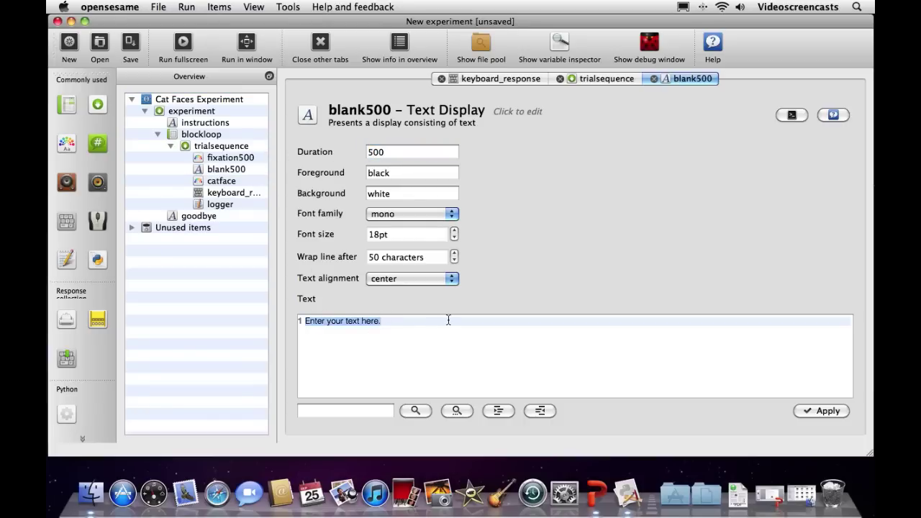
{"action": "key", "text": "BackSpace"}
{"action": "left_click", "coordinate": [430, 174]}
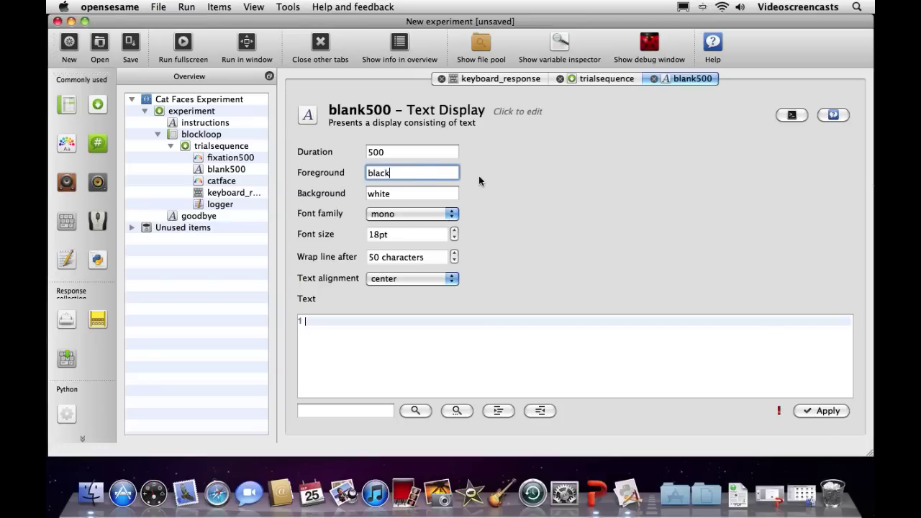
{"action": "left_click", "coordinate": [811, 411]}
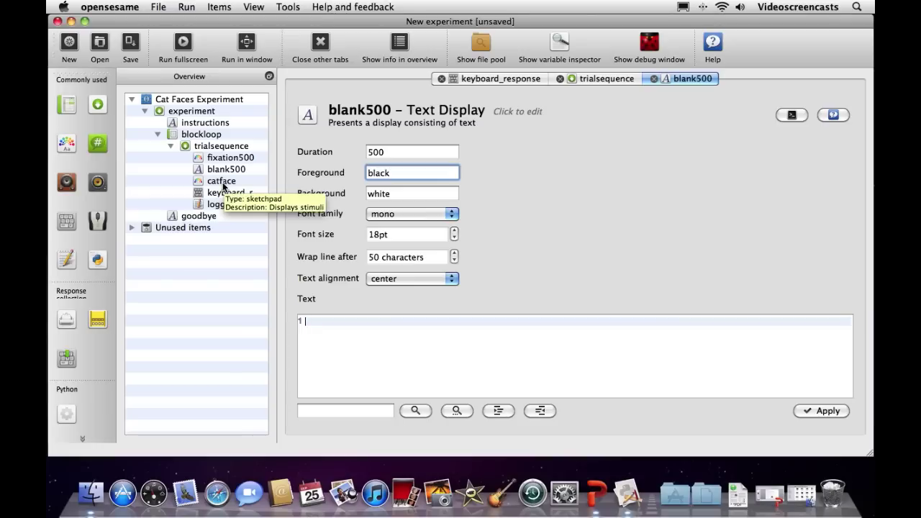
Step: Set the duration of the catface sketchpad to 0
{"action": "left_click", "coordinate": [223, 185]}
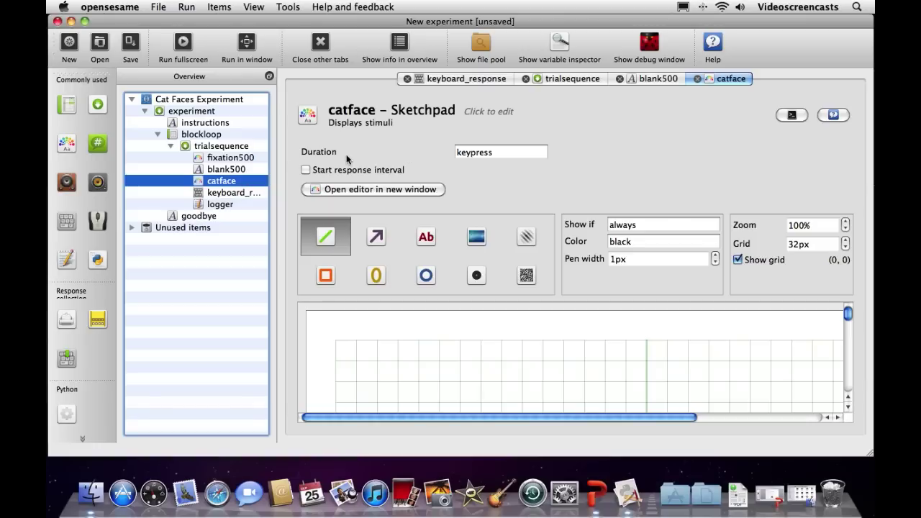
{"action": "left_click", "coordinate": [503, 152]}
{"action": "left_click_drag", "start_coordinate": [503, 153], "coordinate": [438, 155]}
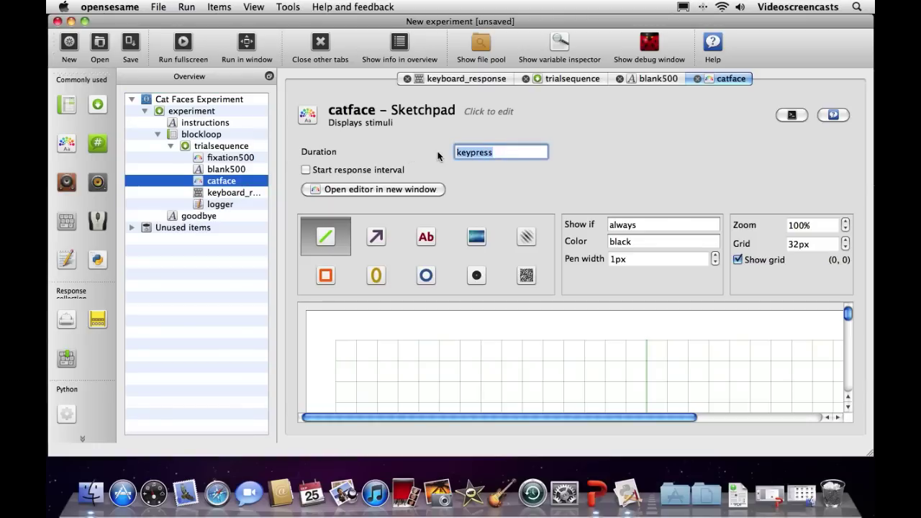
{"action": "type", "text": "0"}
Step: Start placing an image at the centre of the catface sketchpad so the file pool opens
{"action": "left_click", "coordinate": [480, 241]}
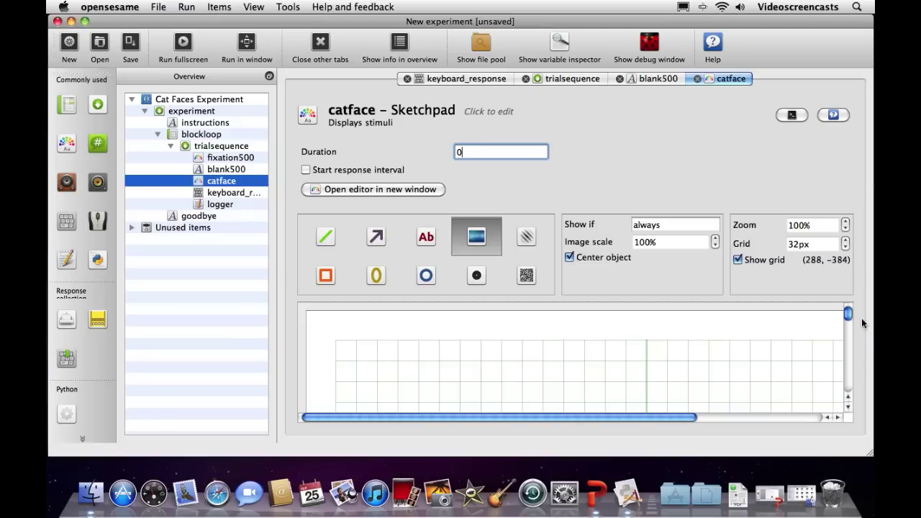
{"action": "left_click_drag", "start_coordinate": [850, 315], "coordinate": [851, 348]}
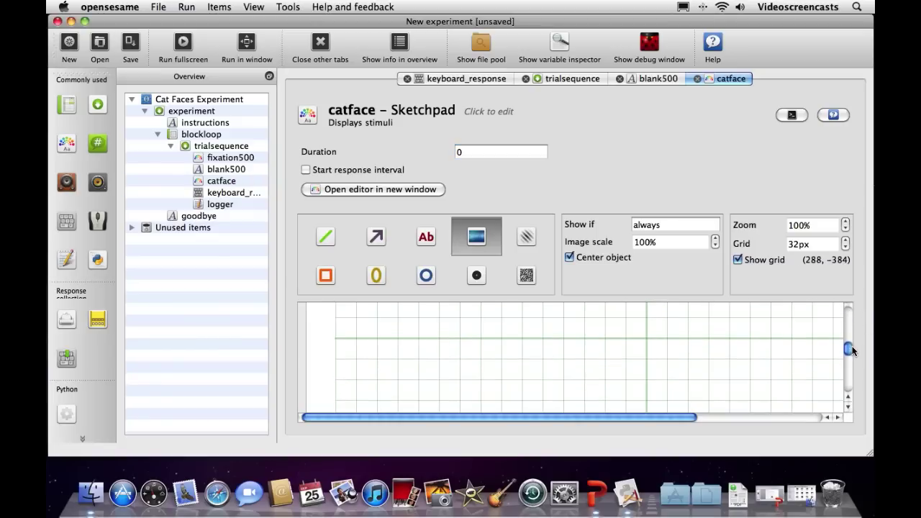
{"action": "left_click", "coordinate": [647, 343]}
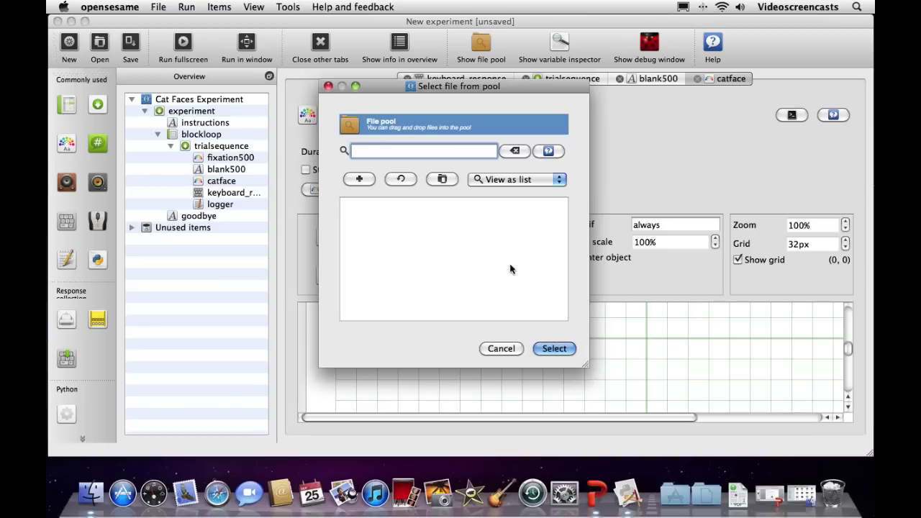
Step: Start adding files to the pool and browse to the catfacephotos folder on the Desktop
{"action": "left_click", "coordinate": [361, 180]}
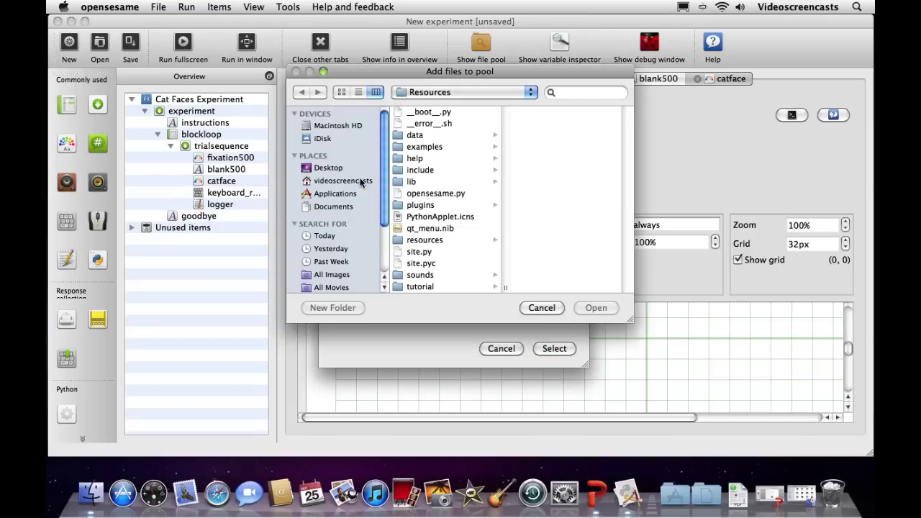
{"action": "left_click", "coordinate": [335, 167]}
{"action": "left_click", "coordinate": [421, 112]}
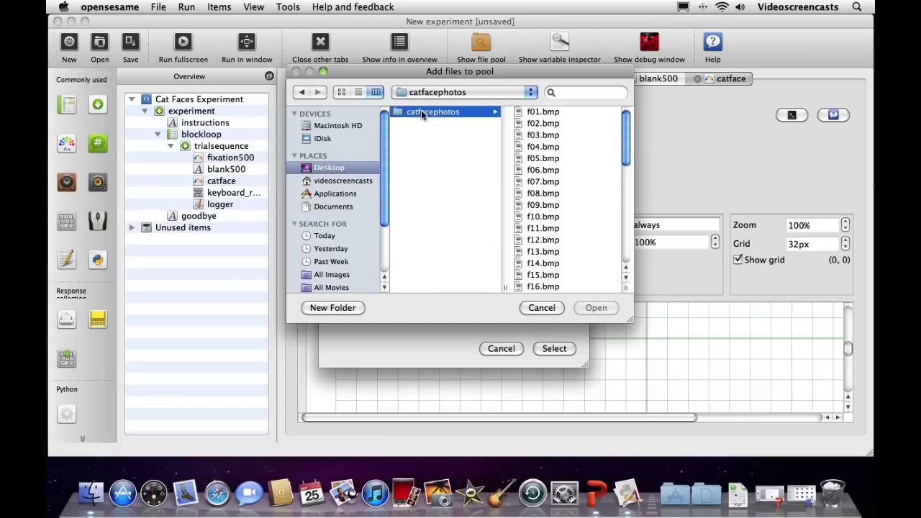
{"action": "left_click", "coordinate": [546, 113]}
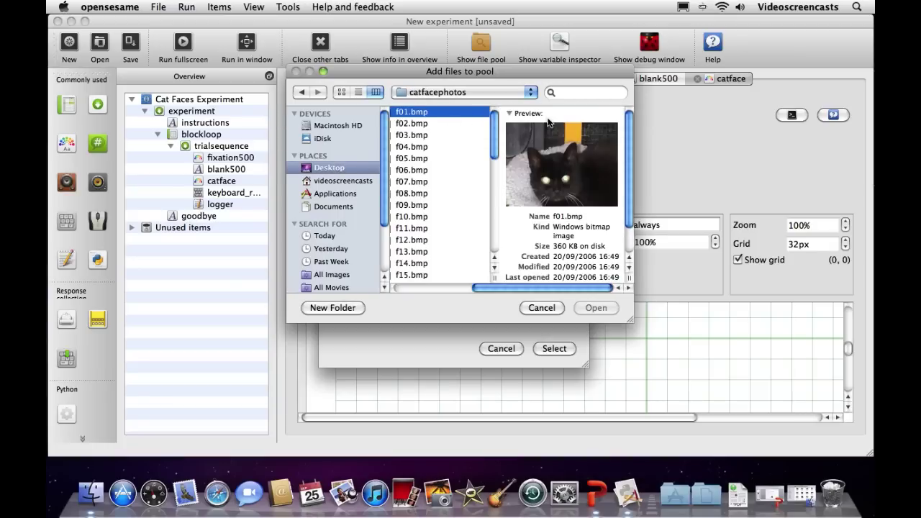
{"action": "left_click", "coordinate": [446, 155], "text": "shift"}
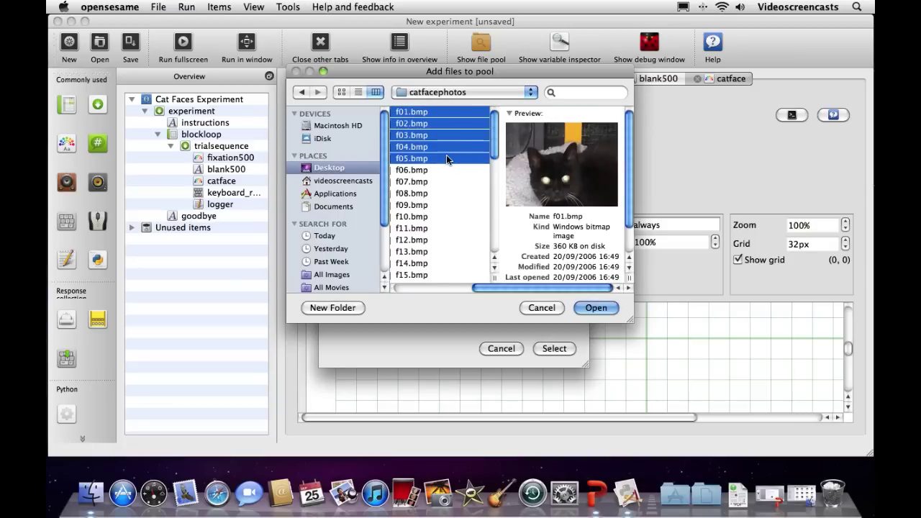
{"action": "left_click_drag", "start_coordinate": [513, 147], "coordinate": [514, 257]}
{"action": "left_click", "coordinate": [425, 251], "text": "shift"}
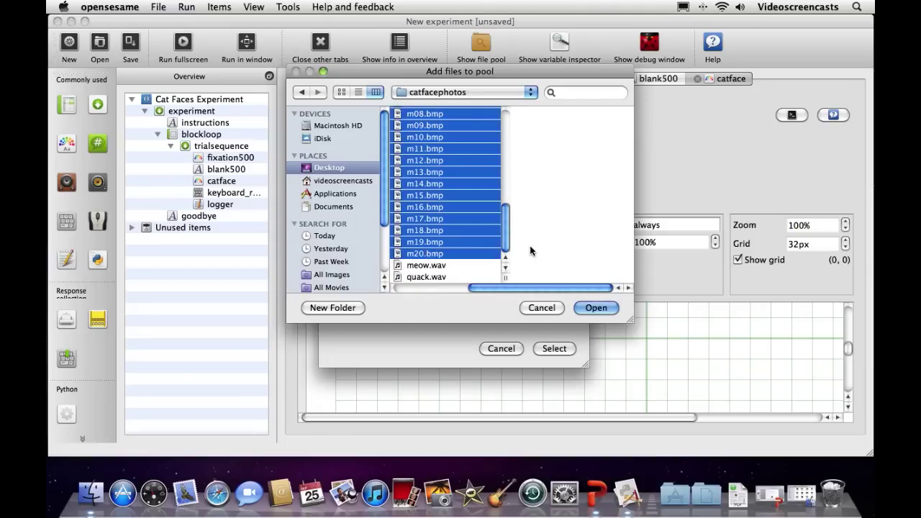
{"action": "left_click_drag", "start_coordinate": [506, 255], "coordinate": [506, 119]}
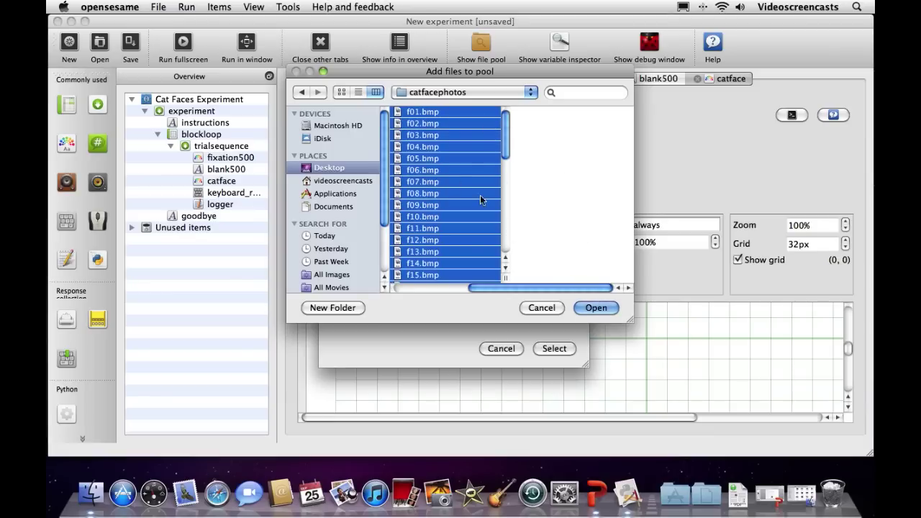
Step: Add only f01.bmp from the catfacephotos folder to the file pool
{"action": "left_click", "coordinate": [467, 113]}
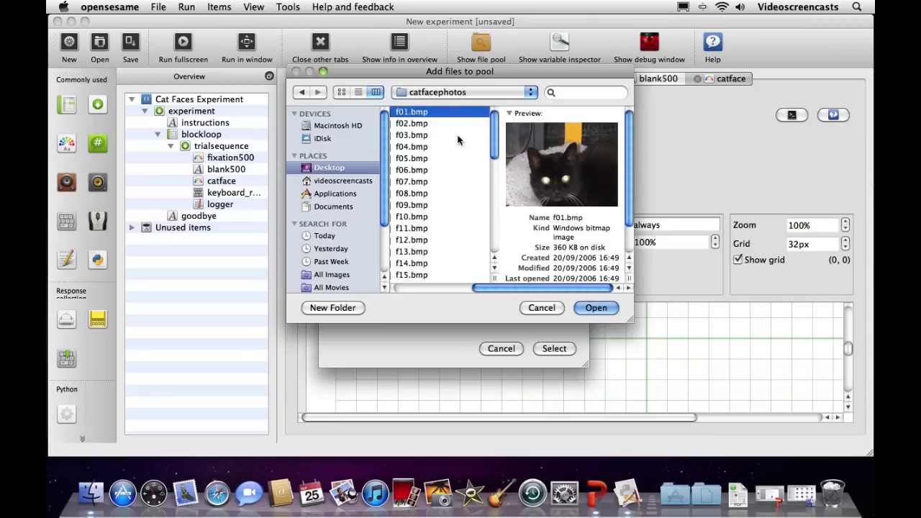
{"action": "left_click_drag", "start_coordinate": [495, 144], "coordinate": [498, 222]}
{"action": "key", "text": "Return"}
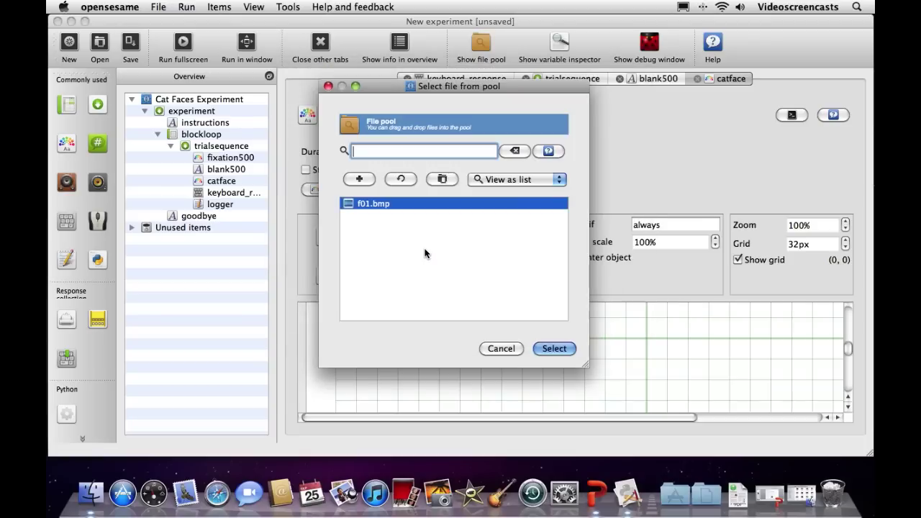
Step: Add the remaining cat photos, f02.bmp through m20.bmp, from the catfacephotos folder to the file pool
{"action": "left_click", "coordinate": [359, 180]}
{"action": "left_click", "coordinate": [418, 125]}
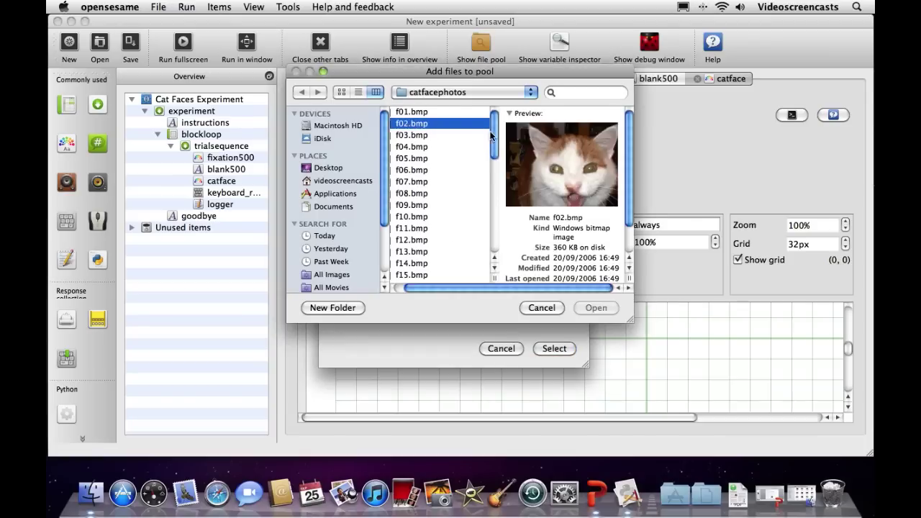
{"action": "left_click_drag", "start_coordinate": [495, 138], "coordinate": [496, 244]}
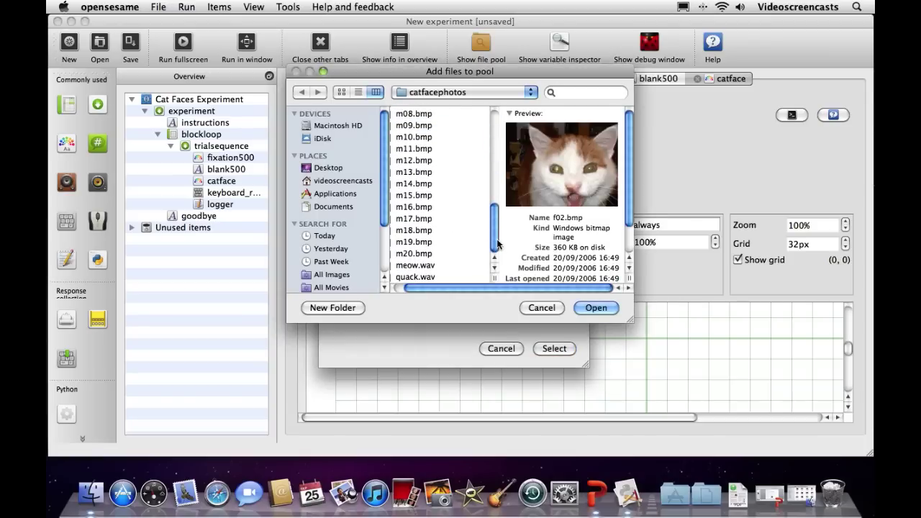
{"action": "left_click", "coordinate": [416, 255], "text": "shift"}
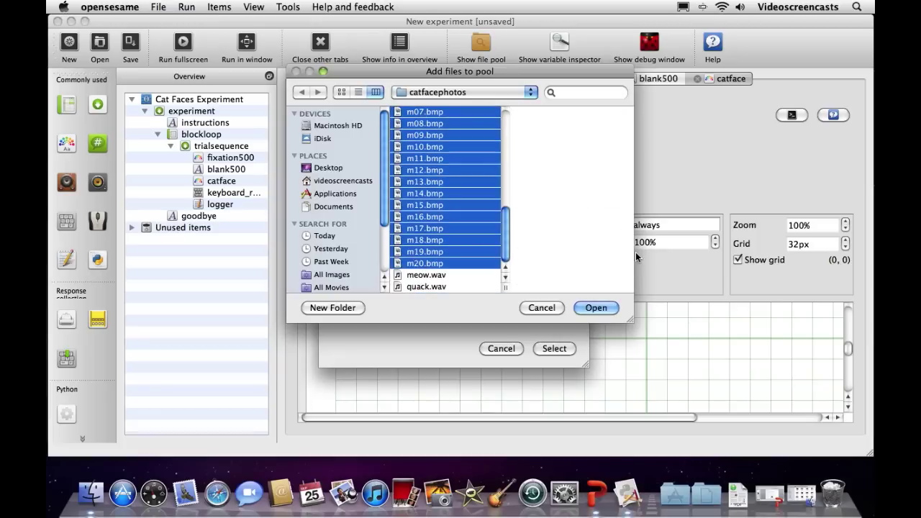
{"action": "left_click", "coordinate": [600, 309]}
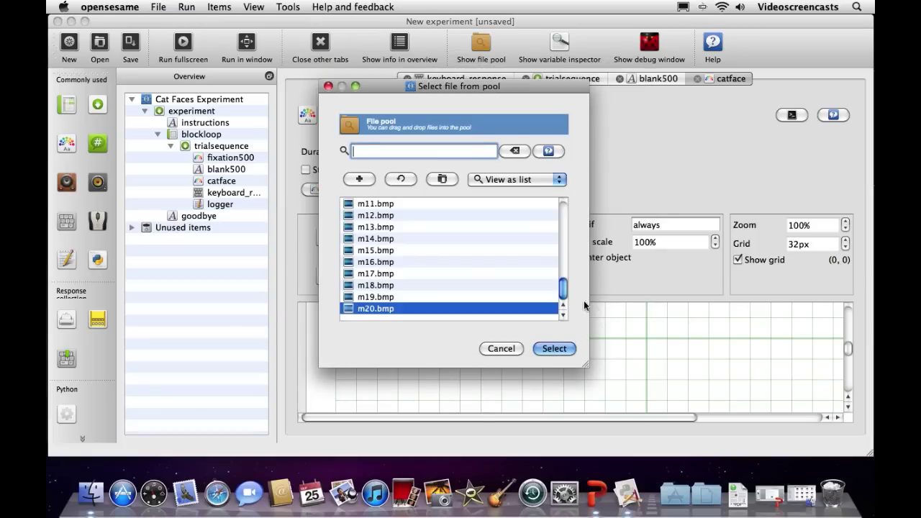
Step: Choose f01.bmp from the file pool as the image at the centre of the catface sketchpad
{"action": "left_click_drag", "start_coordinate": [563, 289], "coordinate": [564, 209]}
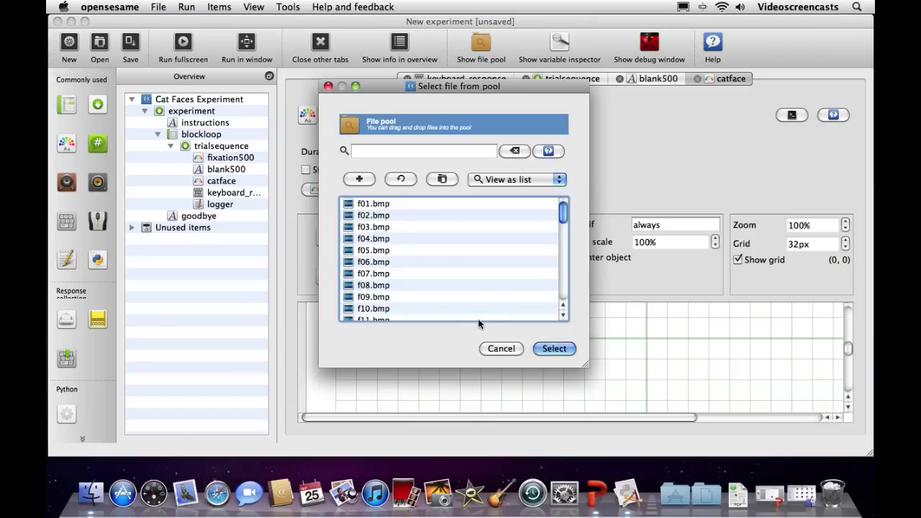
{"action": "left_click", "coordinate": [380, 207]}
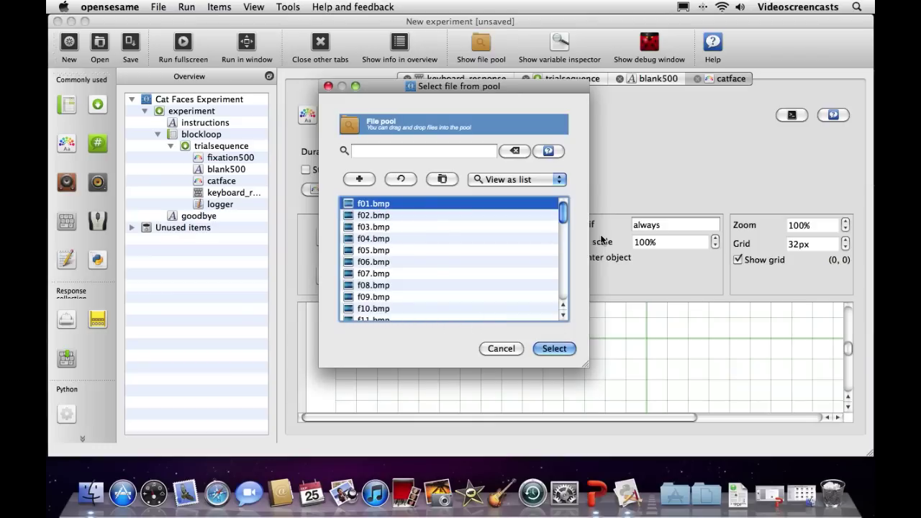
{"action": "left_click", "coordinate": [554, 350]}
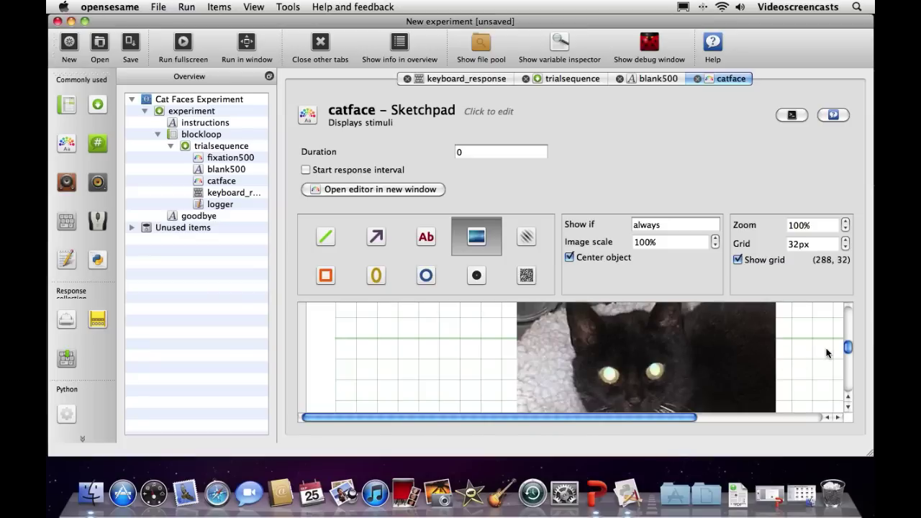
{"action": "mouse_move", "coordinate": [845, 344]}
{"action": "left_mouse_down"}
{"action": "mouse_move", "coordinate": [847, 354]}
{"action": "mouse_move", "coordinate": [844, 328]}
{"action": "mouse_move", "coordinate": [847, 335]}
{"action": "left_mouse_up"}
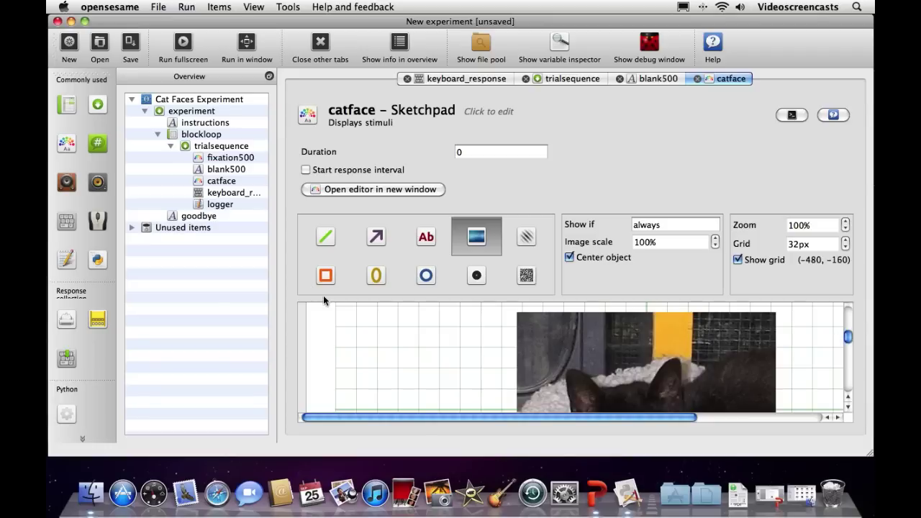
Step: Check the cat variable in the blockloop table and return to the catface sketchpad
{"action": "left_click", "coordinate": [207, 134]}
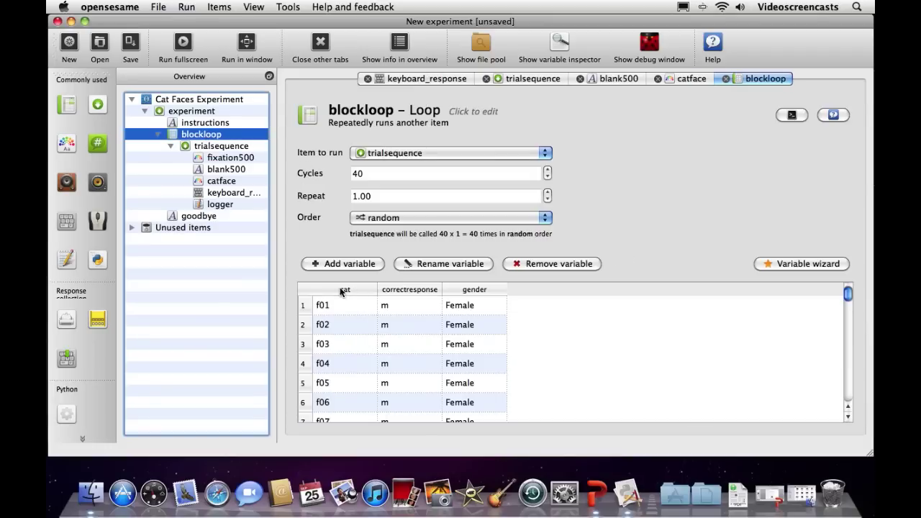
{"action": "left_click", "coordinate": [687, 79]}
{"action": "left_click_drag", "start_coordinate": [847, 339], "coordinate": [848, 344]}
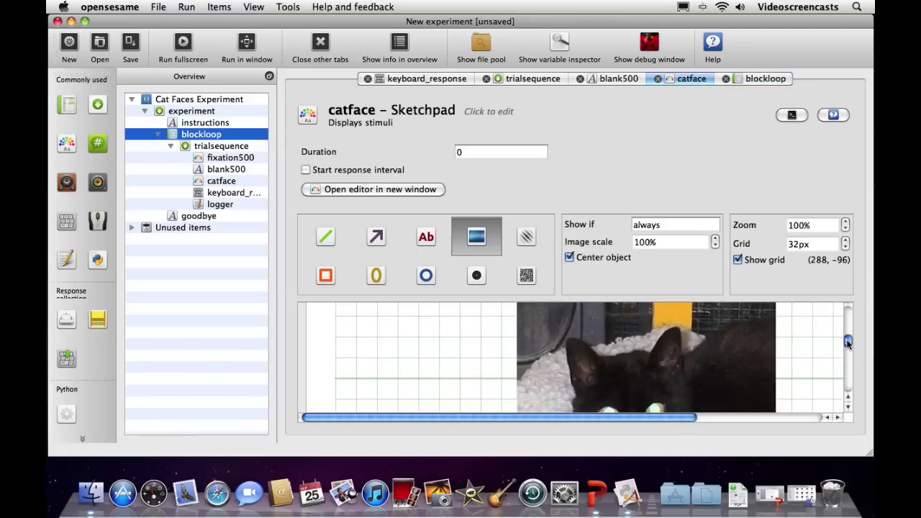
Step: Edit the cat image's draw definition, replacing the opening quotation mark and f01 with [cat] before .bmp
{"action": "left_click", "coordinate": [496, 350]}
{"action": "left_click", "coordinate": [509, 350]}
{"action": "right_click", "coordinate": [618, 347]}
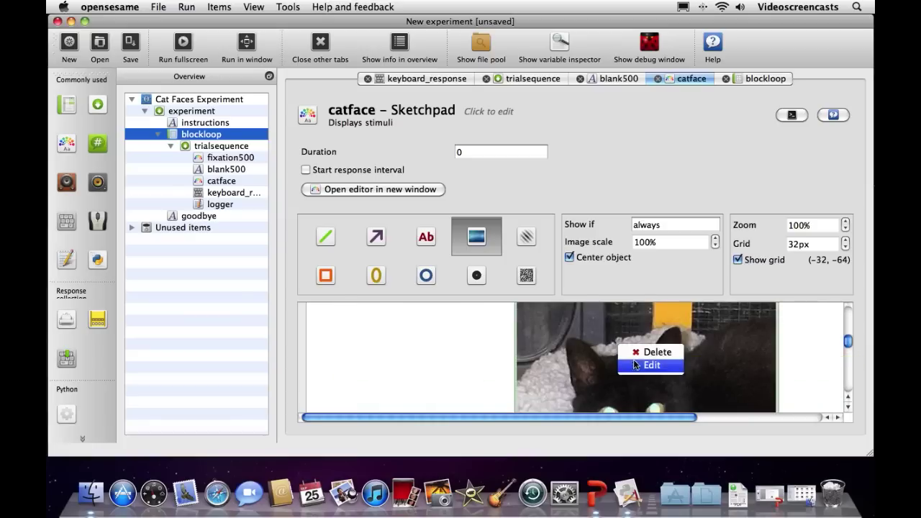
{"action": "left_click", "coordinate": [635, 367]}
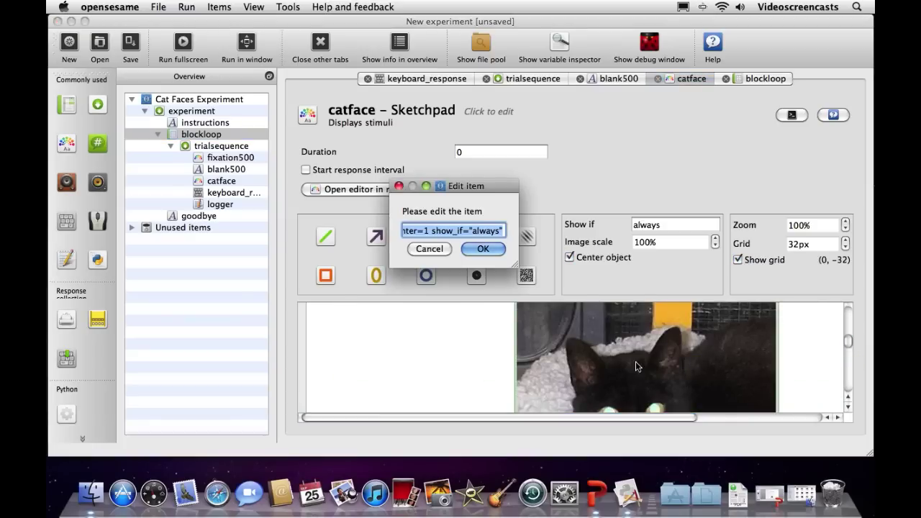
{"action": "left_click_drag", "start_coordinate": [514, 262], "coordinate": [786, 264]}
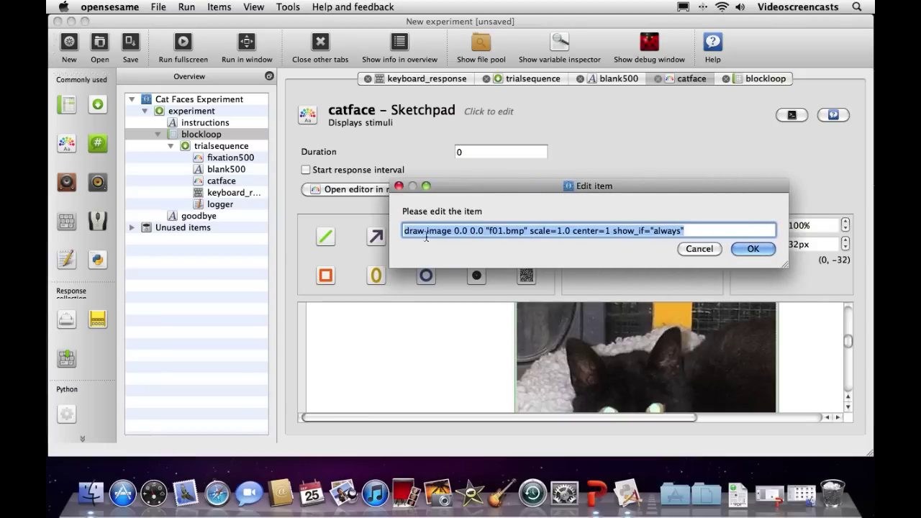
{"action": "left_click", "coordinate": [487, 231]}
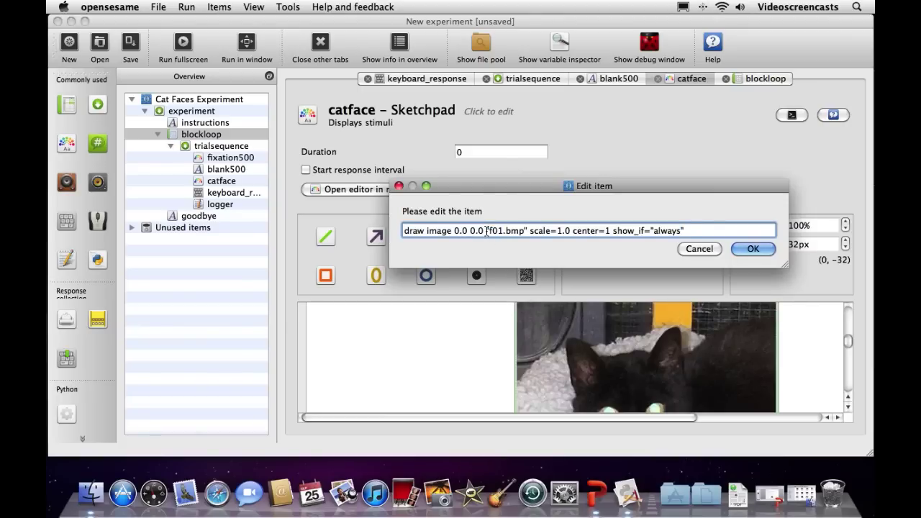
{"action": "left_click_drag", "start_coordinate": [485, 231], "coordinate": [528, 230]}
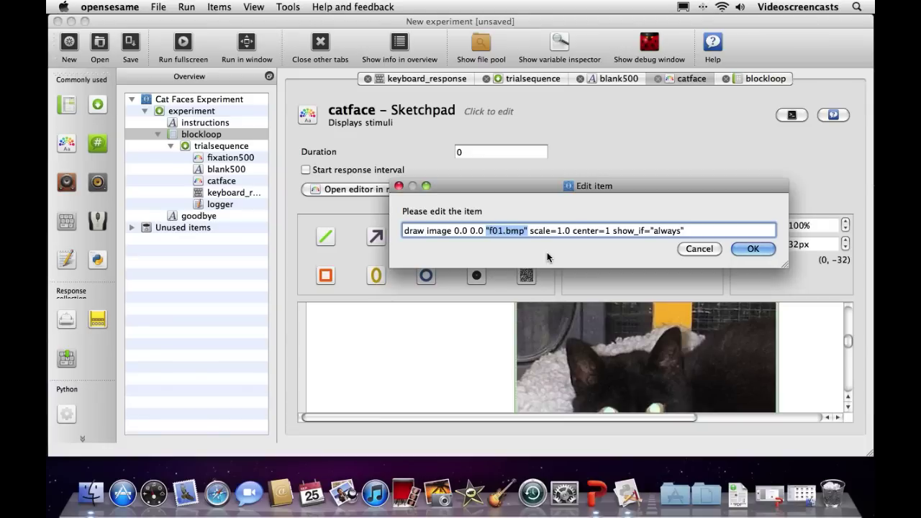
{"action": "left_click_drag", "start_coordinate": [527, 236], "coordinate": [491, 237]}
{"action": "left_click", "coordinate": [487, 231]}
{"action": "key", "text": "Delete"}
{"action": "key", "text": "Delete"}
{"action": "key", "text": "Delete"}
{"action": "key", "text": "Delete"}
{"action": "key", "text": "Delete"}
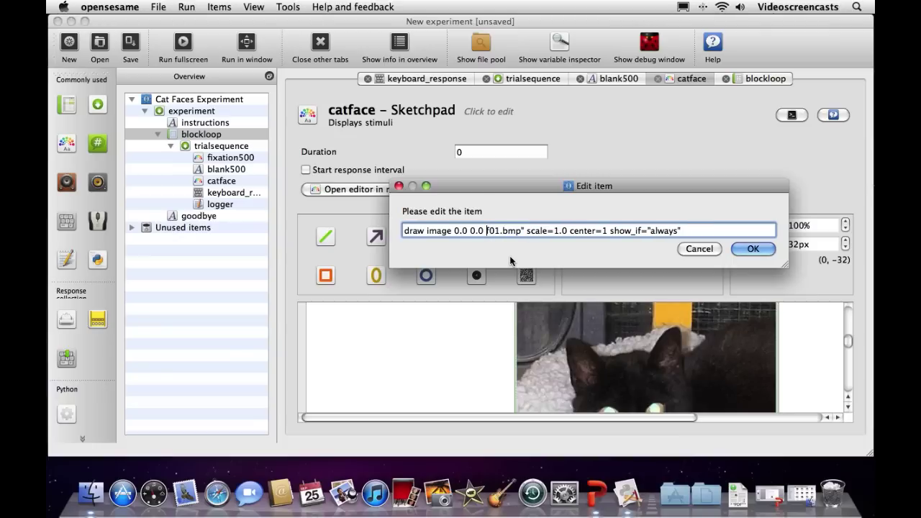
{"action": "type", "text": ".0 "}
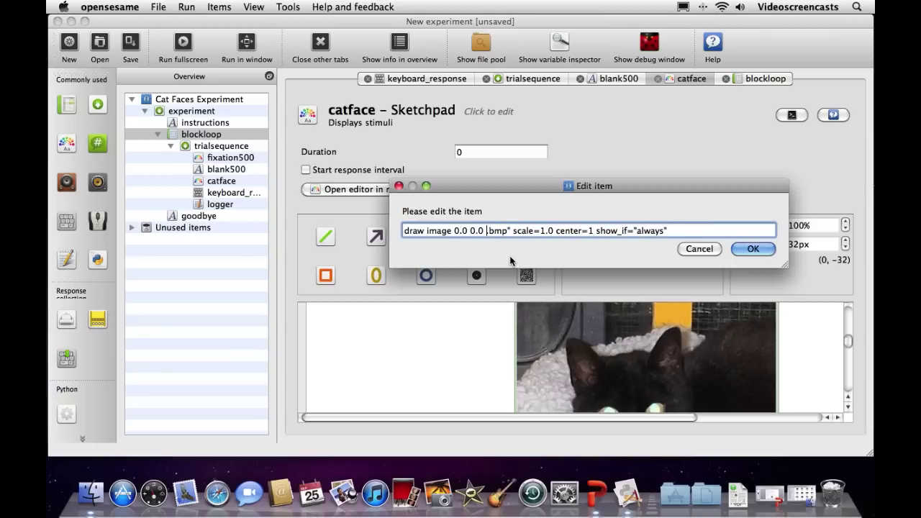
{"action": "type", "text": "["}
{"action": "type", "text": "cat]"}
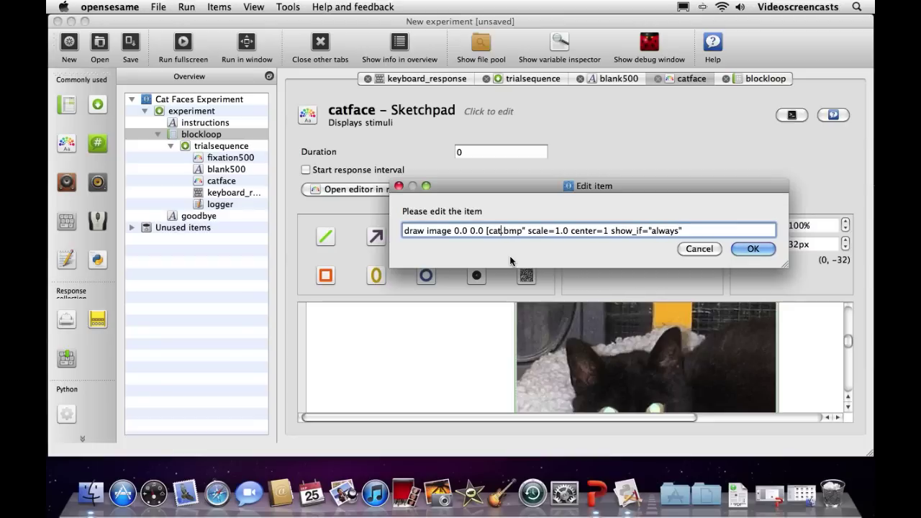
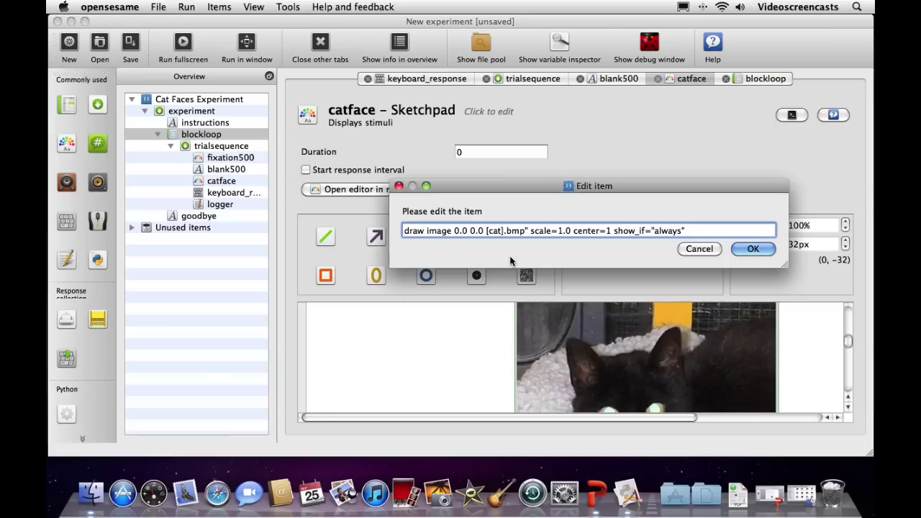
Step: Restore the opening quotation mark so the image file reads "[cat].bmp" and apply the edited definition
{"action": "type", "text": "\""}
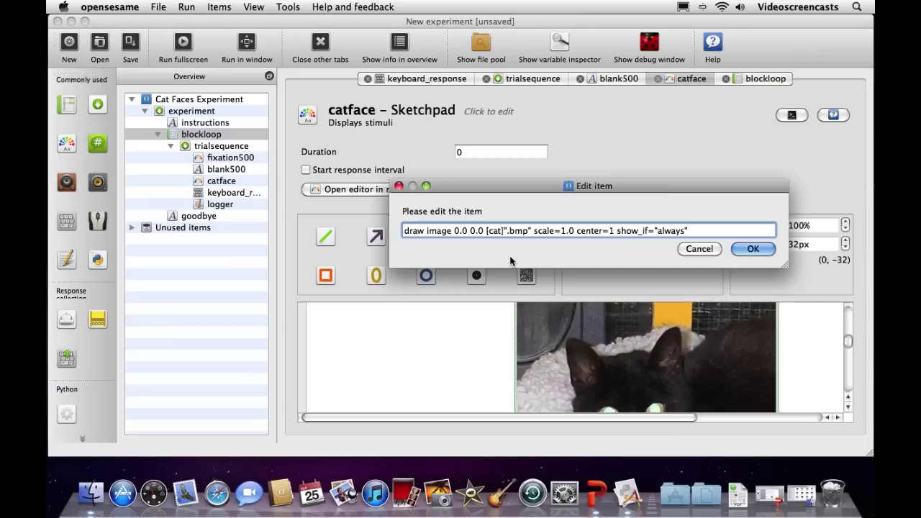
{"action": "key", "text": "BackSpace"}
{"action": "type", "text": ".0 "}
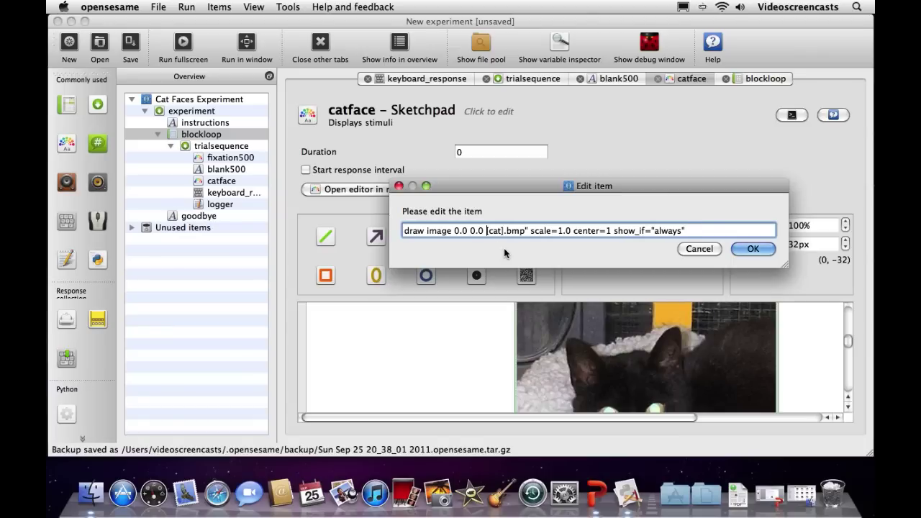
{"action": "type", "text": "\""}
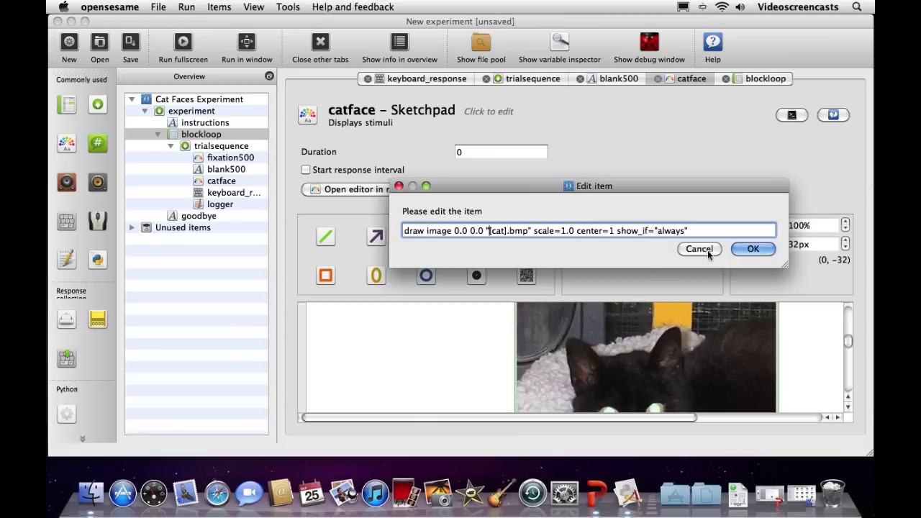
{"action": "left_click", "coordinate": [753, 250]}
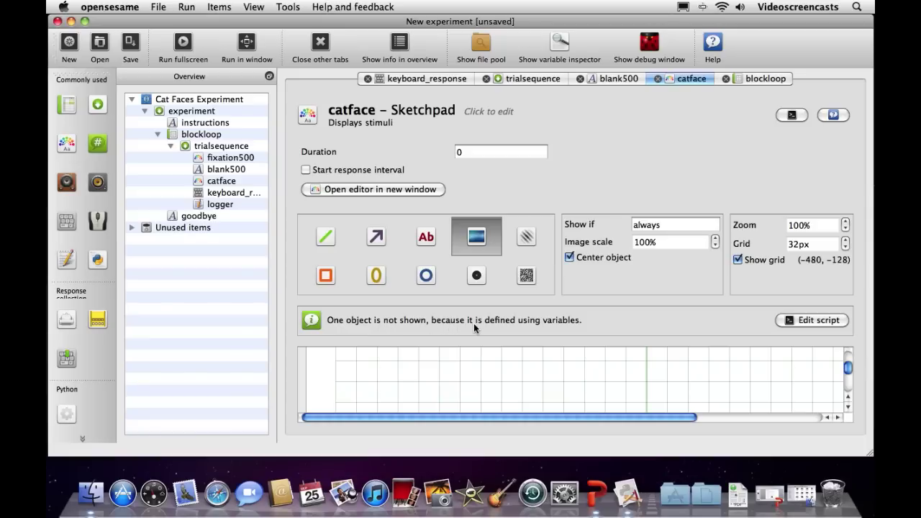
Step: Examine the draw image line in the catface script and compare it with the cat variable in blockloop
{"action": "left_click", "coordinate": [788, 320]}
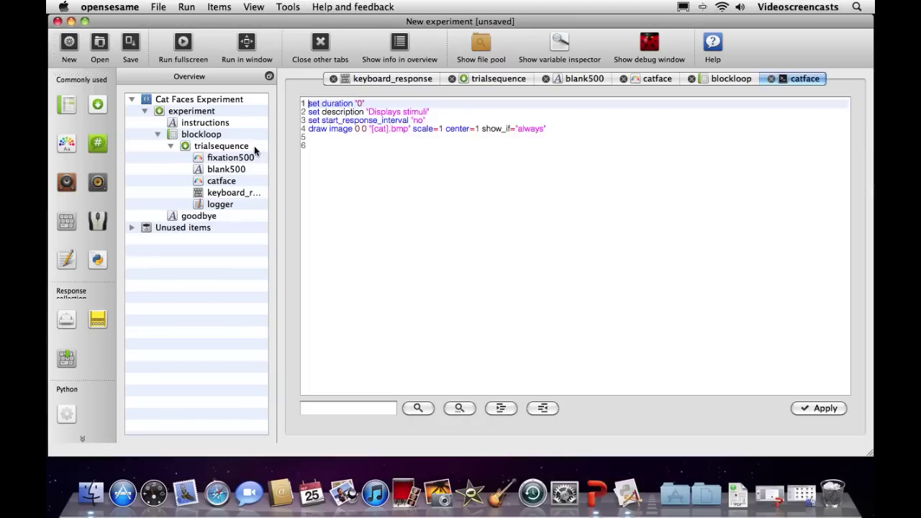
{"action": "left_click", "coordinate": [212, 135]}
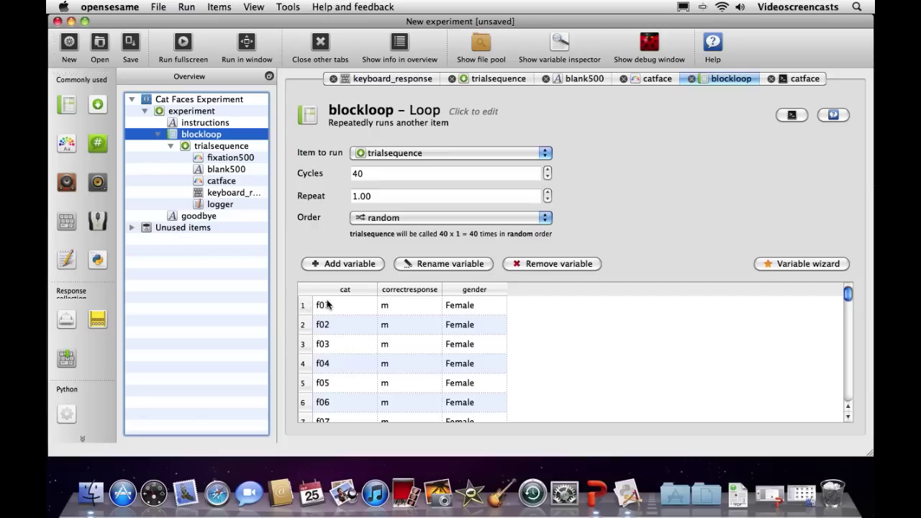
{"action": "left_click", "coordinate": [224, 182]}
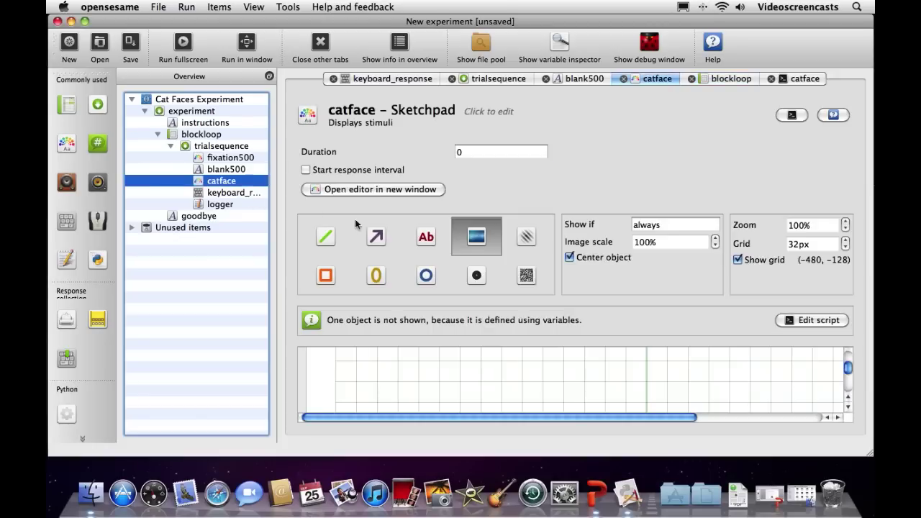
{"action": "left_click", "coordinate": [814, 319]}
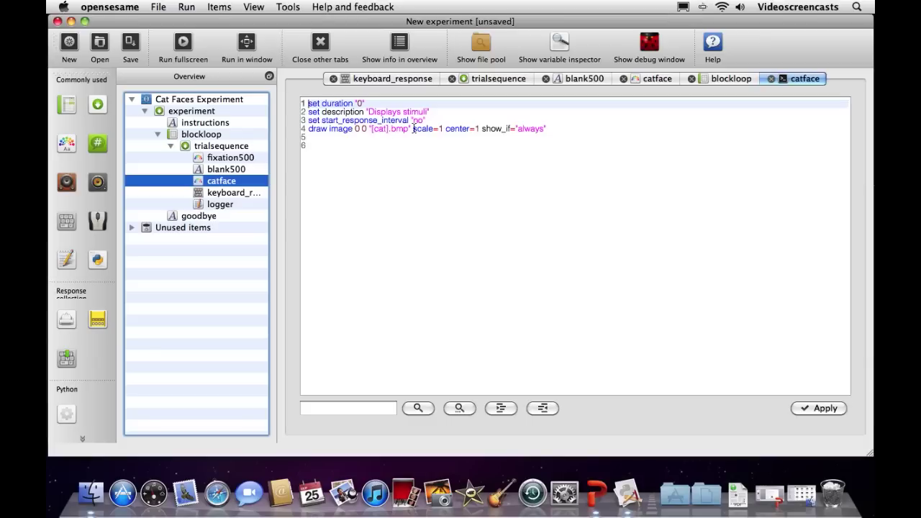
Step: Close the catface script, the catface sketchpad and the blank500 item
{"action": "left_click", "coordinate": [771, 78]}
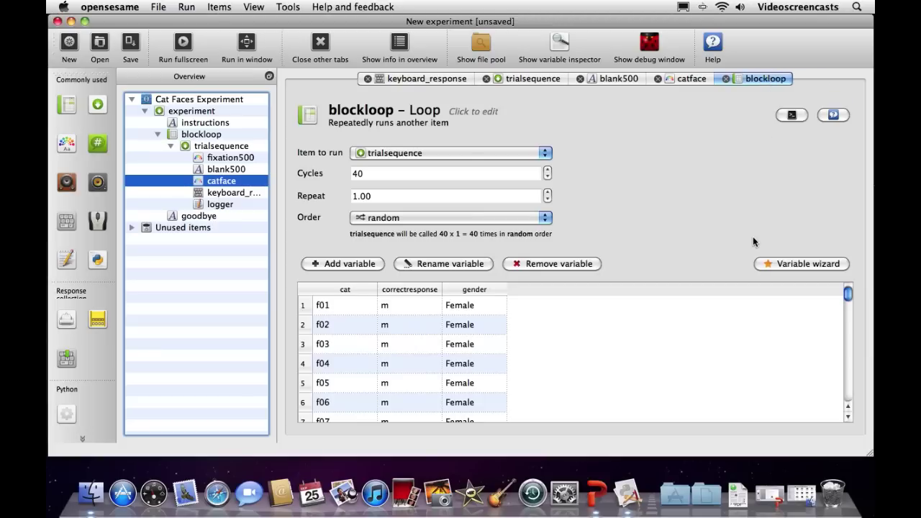
{"action": "left_click", "coordinate": [692, 78]}
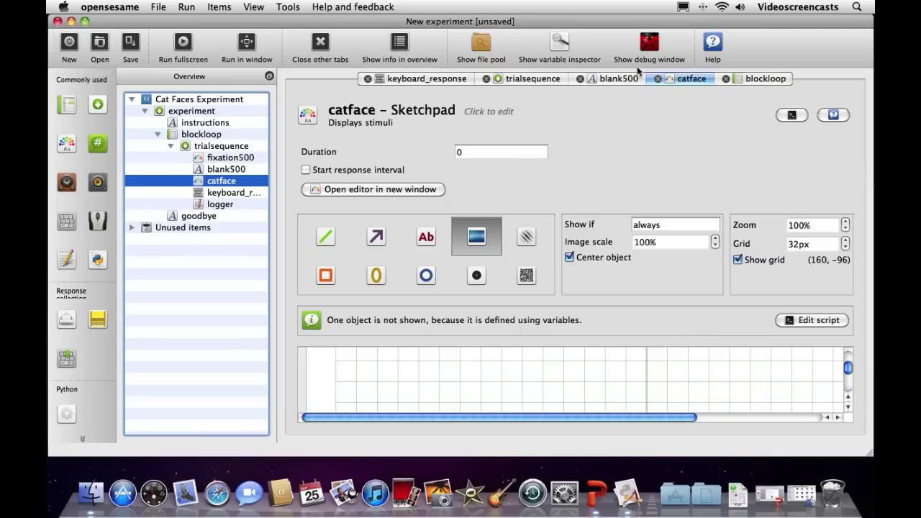
{"action": "left_click", "coordinate": [656, 79]}
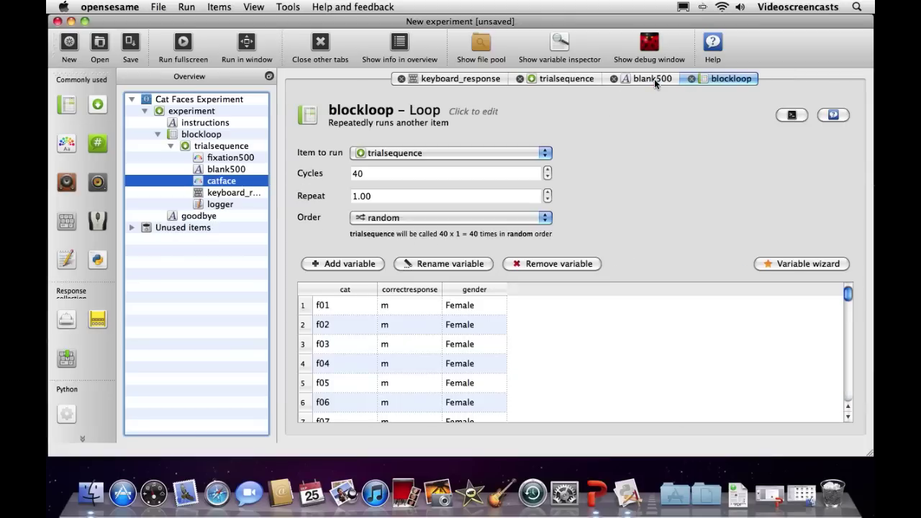
{"action": "left_click", "coordinate": [612, 79]}
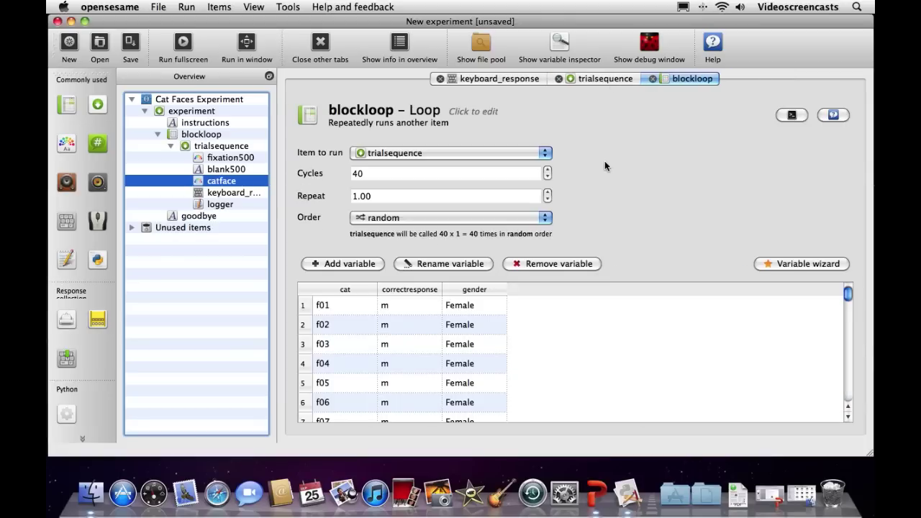
Step: Set the keyboard_response item's correct response to the loop variable [correctresponse]
{"action": "left_click", "coordinate": [223, 195]}
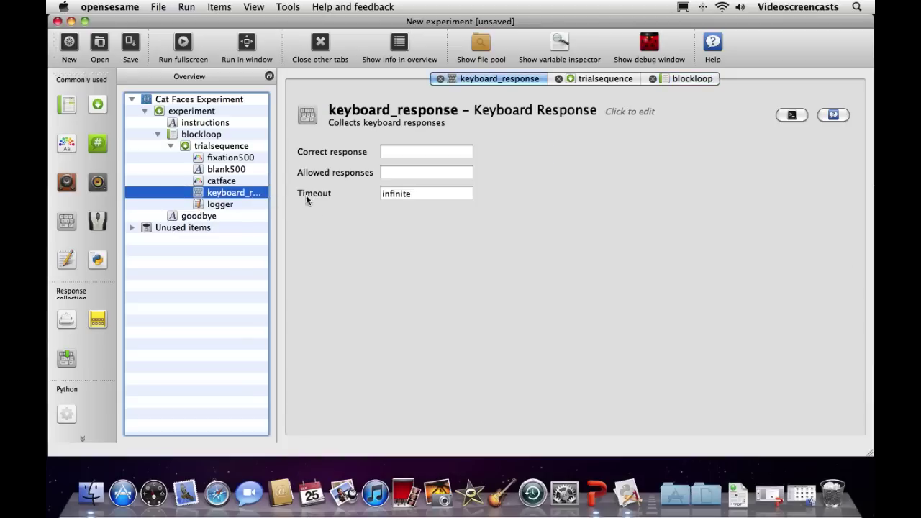
{"action": "left_click", "coordinate": [393, 154]}
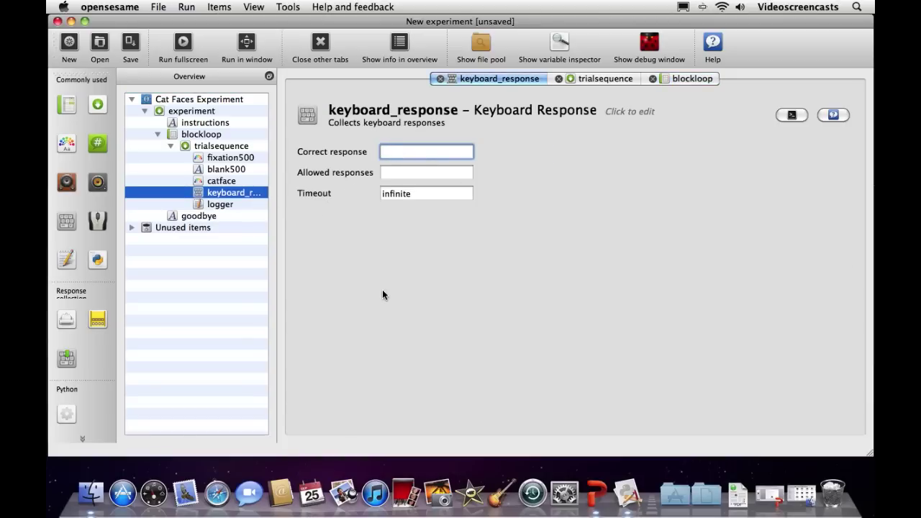
{"action": "left_click", "coordinate": [210, 135]}
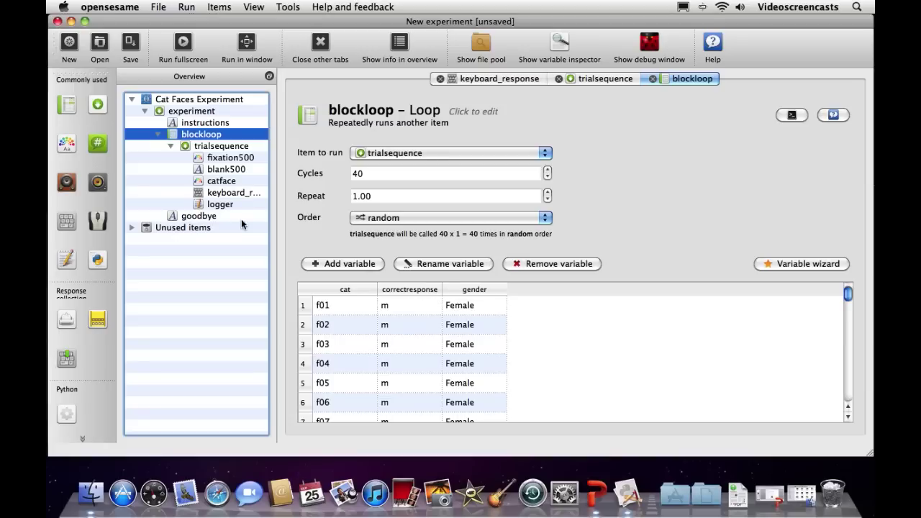
{"action": "left_click", "coordinate": [227, 194]}
{"action": "left_click", "coordinate": [400, 152]}
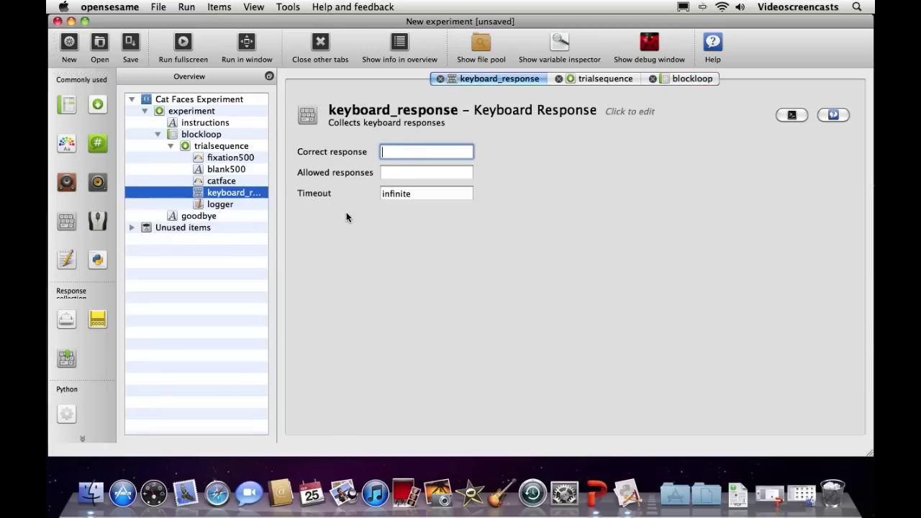
{"action": "type", "text": "[correctresponse]"}
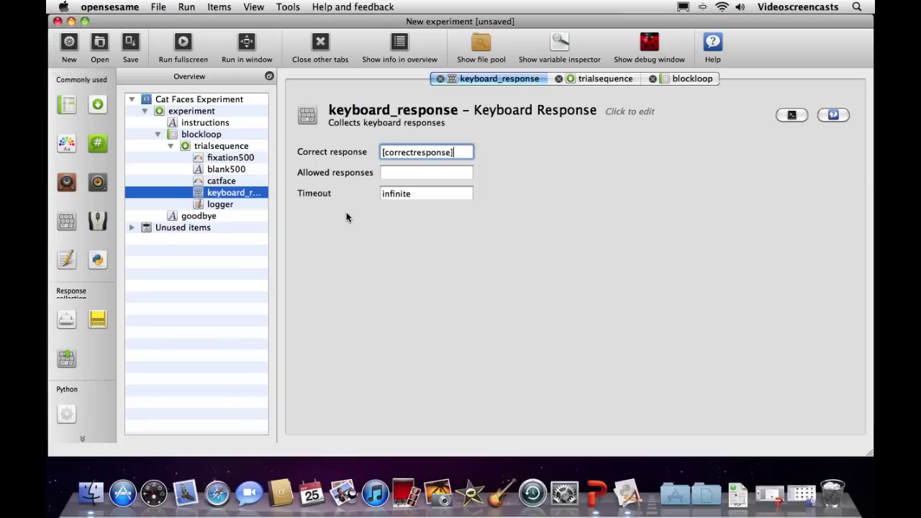
Step: Limit the allowed responses of the keyboard_response item to z;m
{"action": "left_click", "coordinate": [391, 176]}
{"action": "type", "text": "z;"}
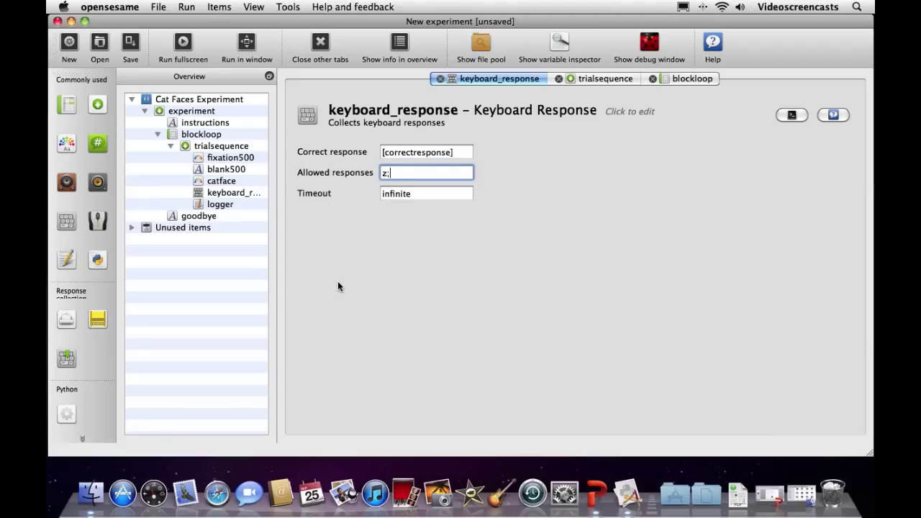
{"action": "type", "text": "m"}
Step: Check the logger's variable settings and close the logger, blockloop and trialsequence items
{"action": "left_click", "coordinate": [221, 204]}
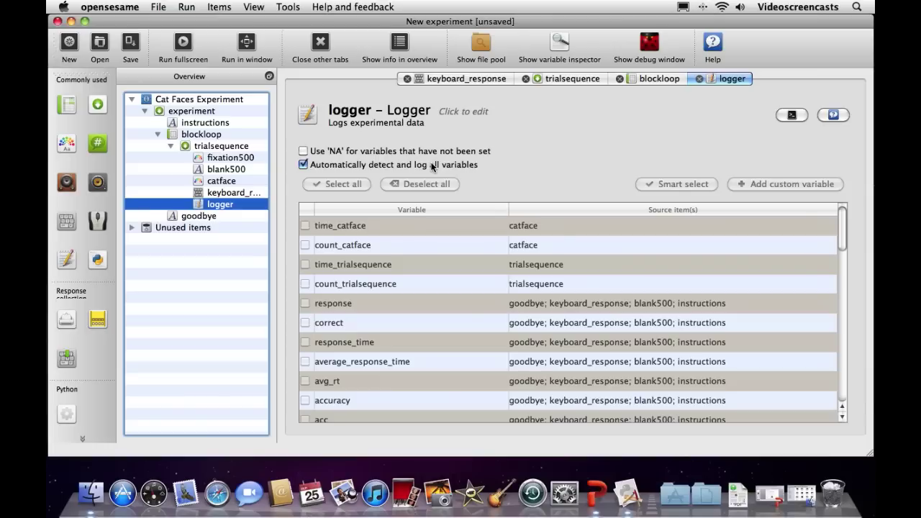
{"action": "left_click", "coordinate": [699, 77]}
{"action": "left_click", "coordinate": [649, 80]}
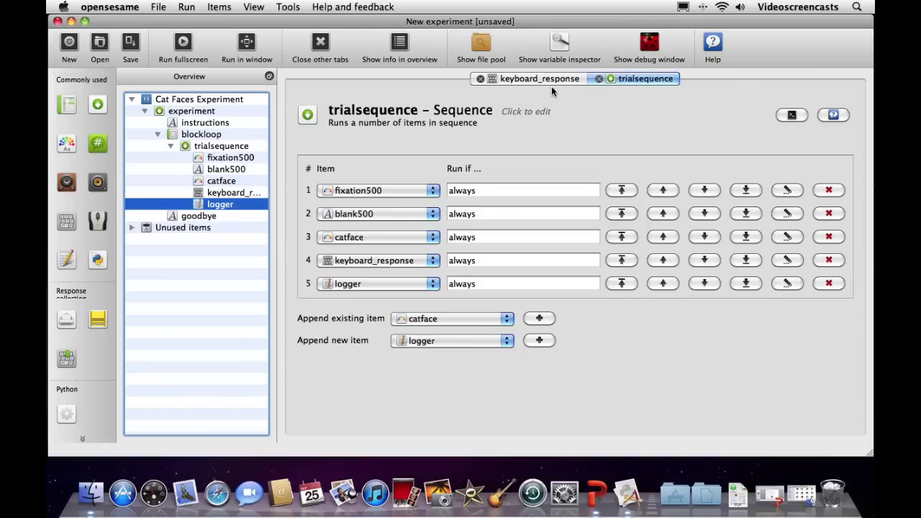
{"action": "left_click", "coordinate": [599, 78]}
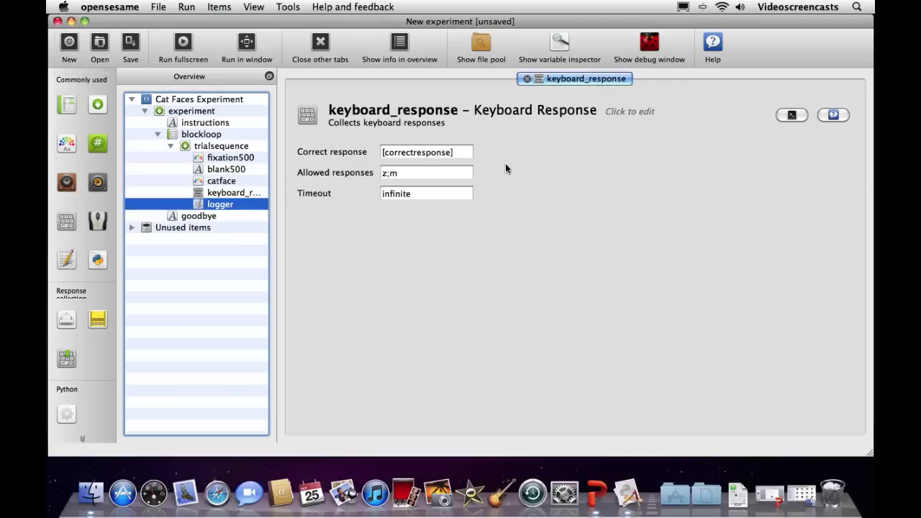
Step: Save the experiment to the Desktop as catfaces in the OpenSesame script and file pool format, using the .opensesame.tar.gz extension
{"action": "left_click", "coordinate": [185, 101]}
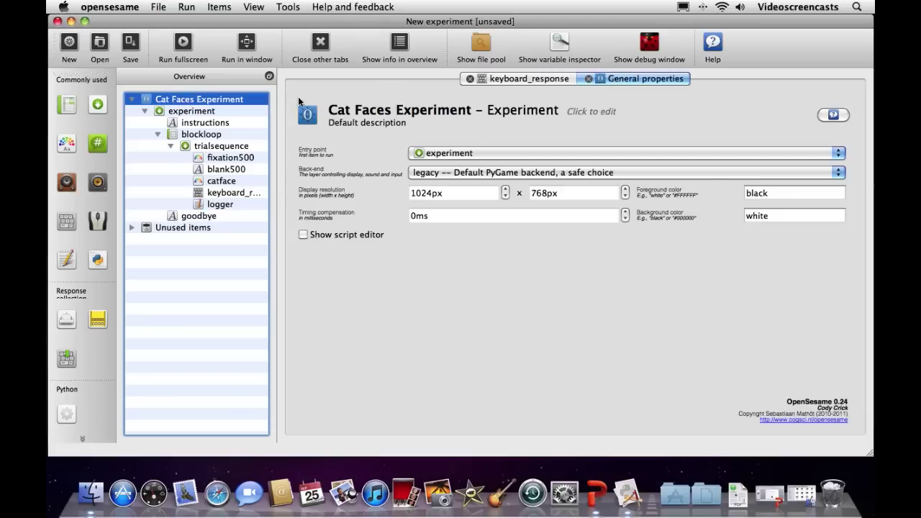
{"action": "left_click", "coordinate": [159, 7]}
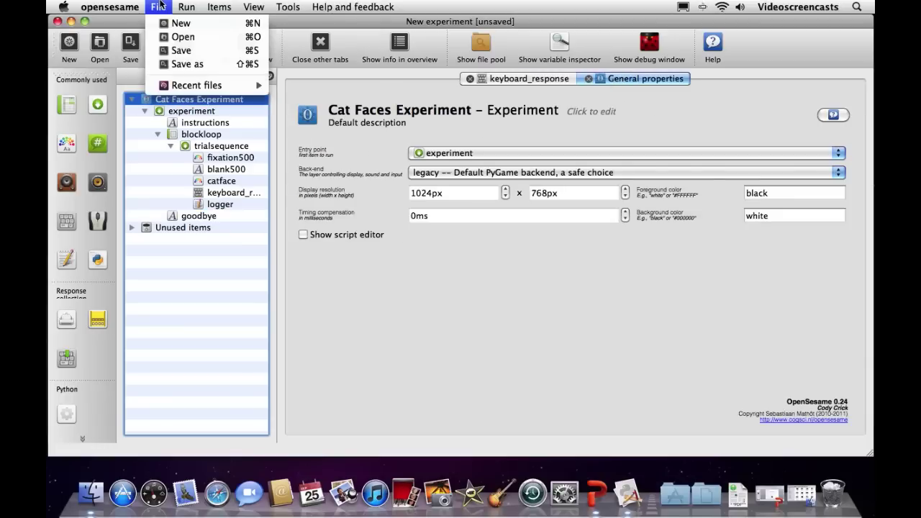
{"action": "left_click", "coordinate": [159, 66]}
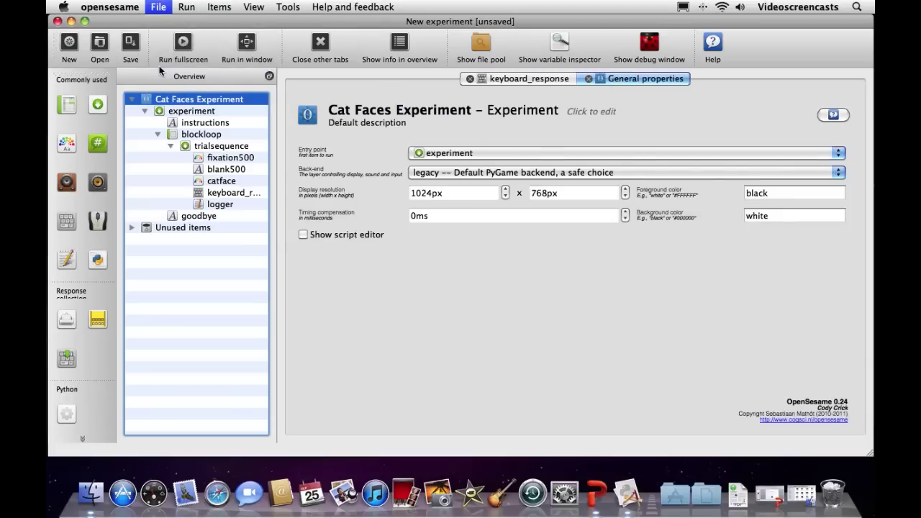
{"action": "left_click", "coordinate": [553, 133]}
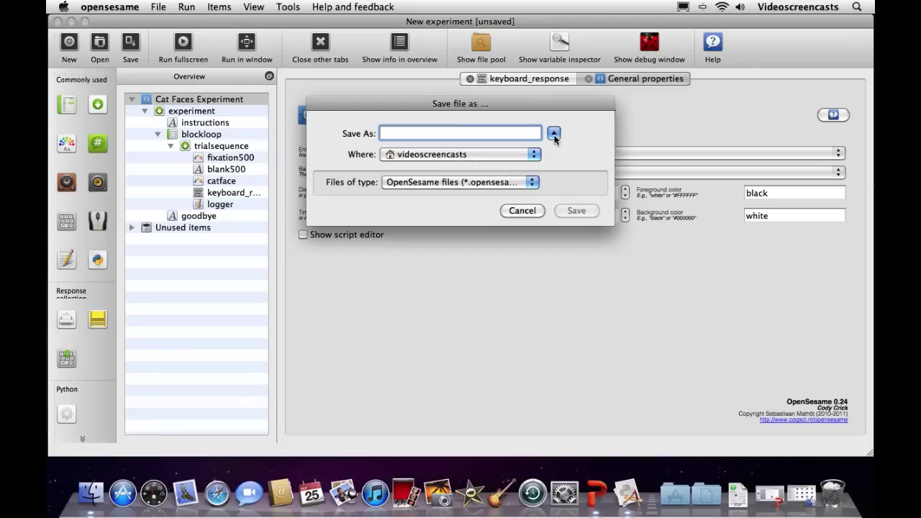
{"action": "left_click", "coordinate": [336, 239]}
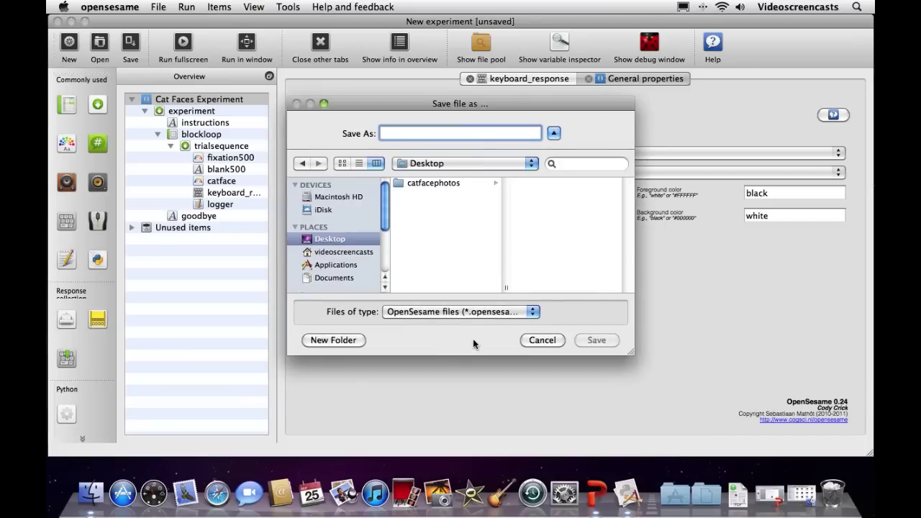
{"action": "type", "text": "catfaces"}
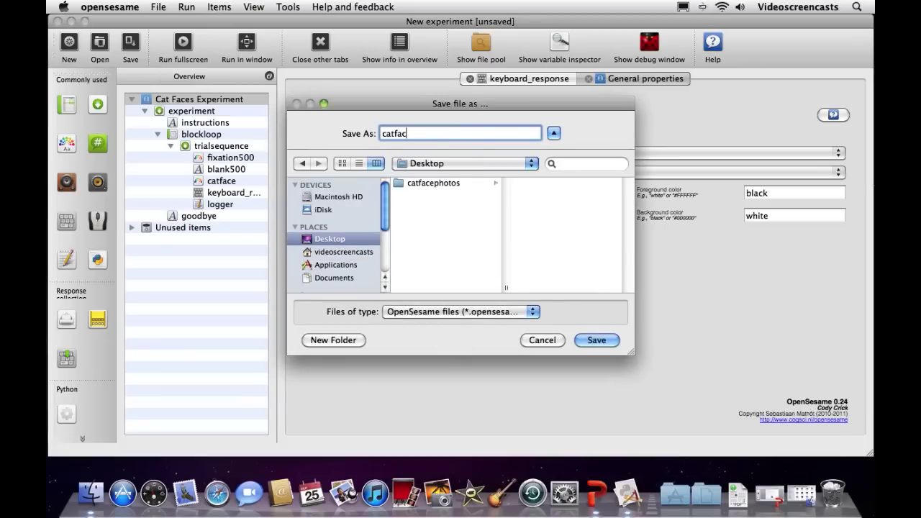
{"action": "left_click", "coordinate": [437, 311]}
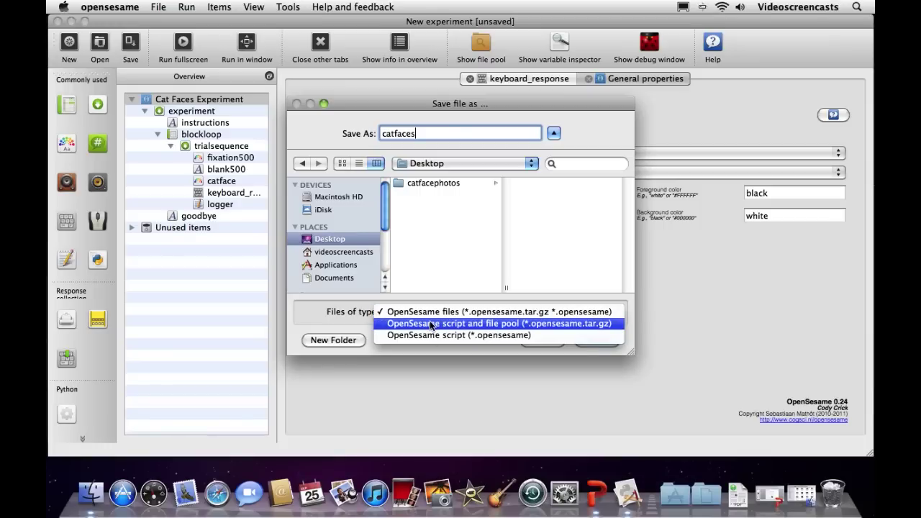
{"action": "left_click", "coordinate": [432, 323]}
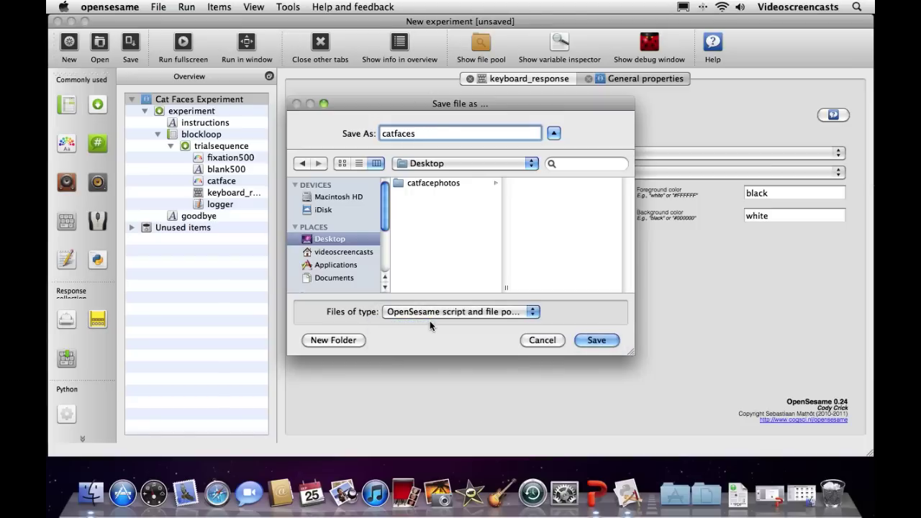
{"action": "left_click", "coordinate": [606, 341]}
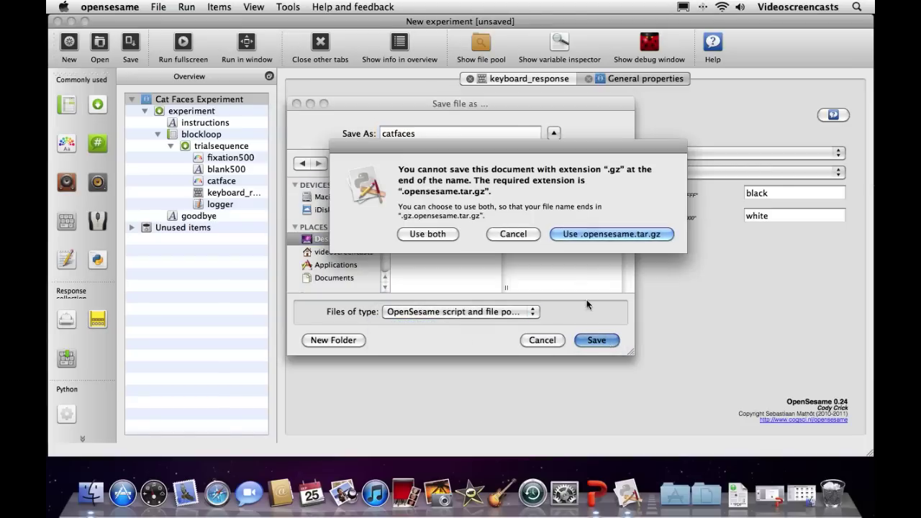
{"action": "left_click", "coordinate": [588, 235]}
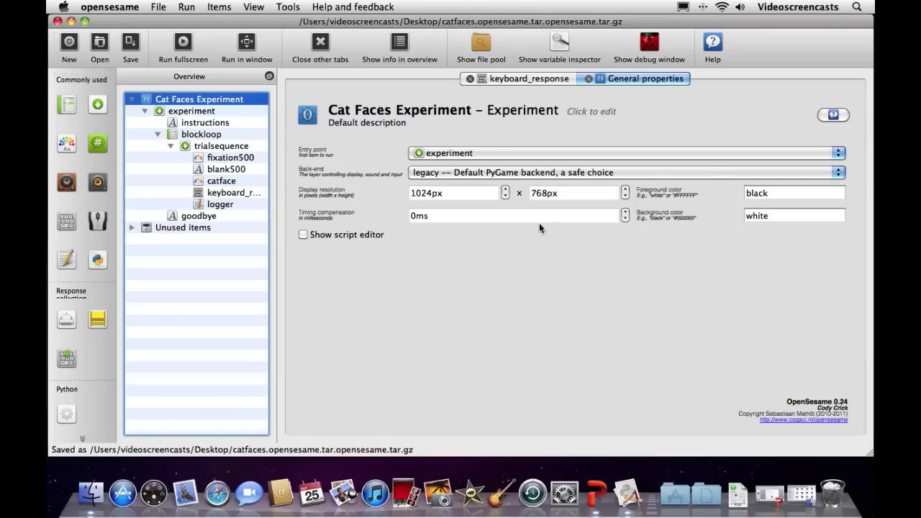
Step: Minimize the experiment window, switch to Finder and inspect the saved catfaces archive's file information, closing it when done
{"action": "left_click", "coordinate": [70, 22]}
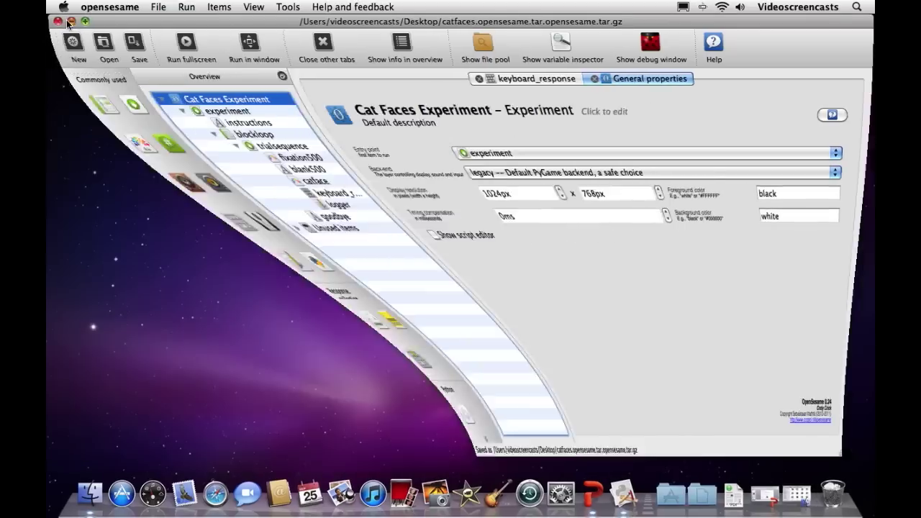
{"action": "left_click", "coordinate": [843, 125]}
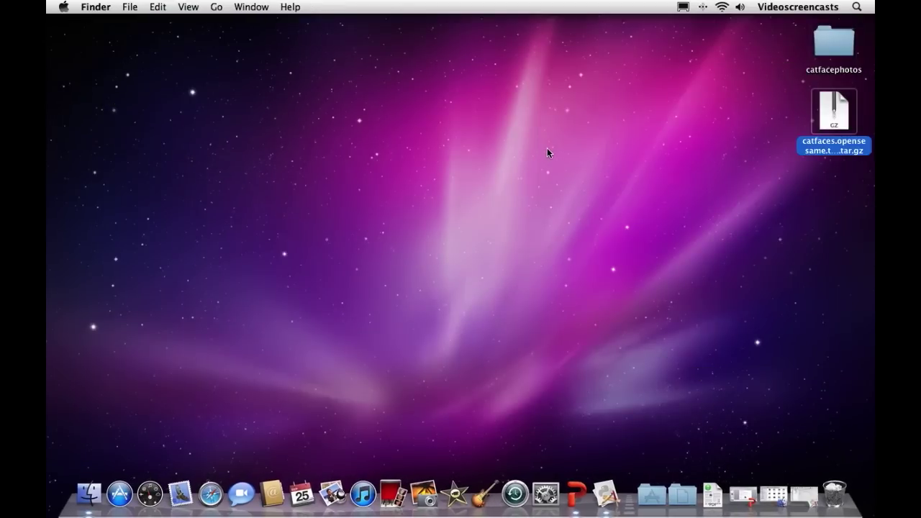
{"action": "key", "text": "super+i"}
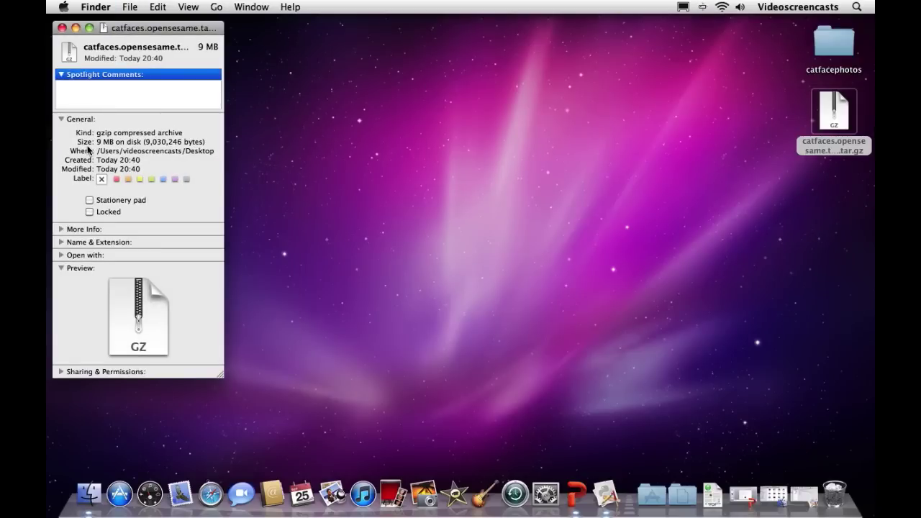
{"action": "left_click", "coordinate": [62, 27]}
{"action": "left_click", "coordinate": [277, 154]}
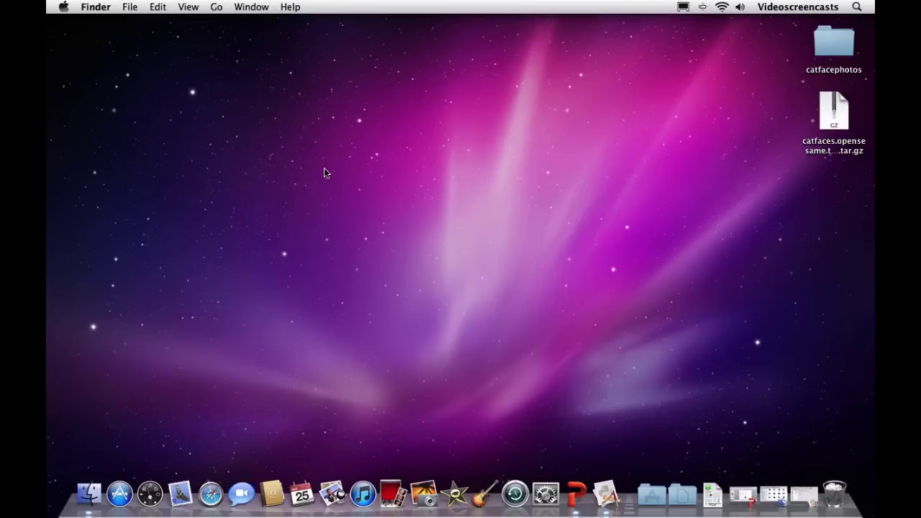
Step: Return to OpenSesame and run the experiment fullscreen with subject number 1, saving the logfile as subject-1 on the Desktop
{"action": "left_click", "coordinate": [806, 496]}
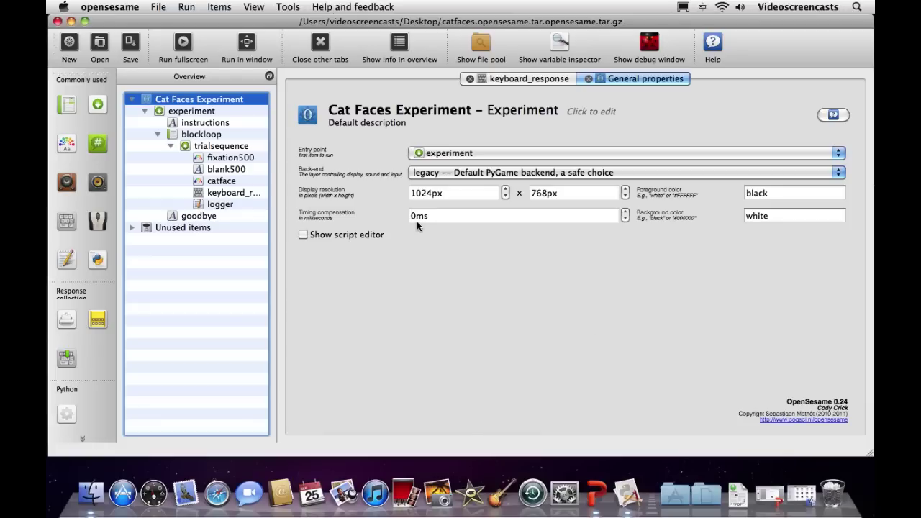
{"action": "left_click", "coordinate": [183, 43]}
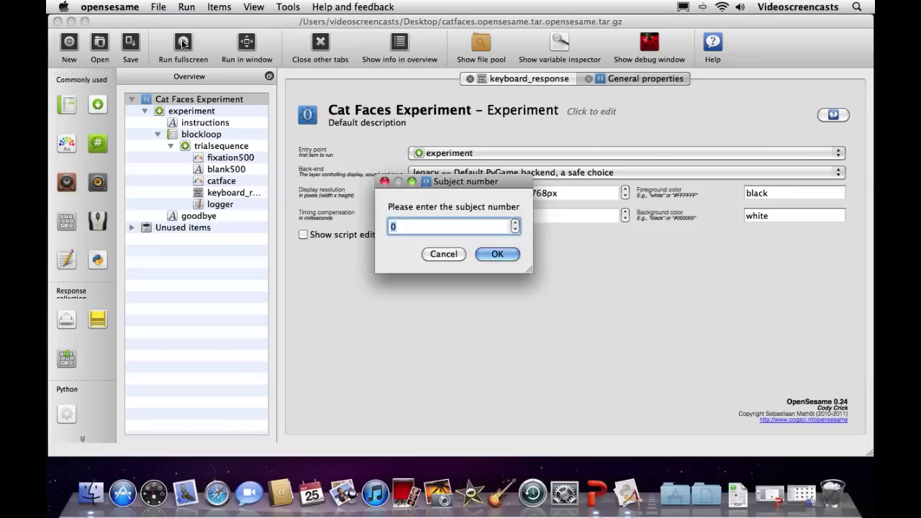
{"action": "left_click", "coordinate": [515, 223]}
{"action": "left_click", "coordinate": [497, 254]}
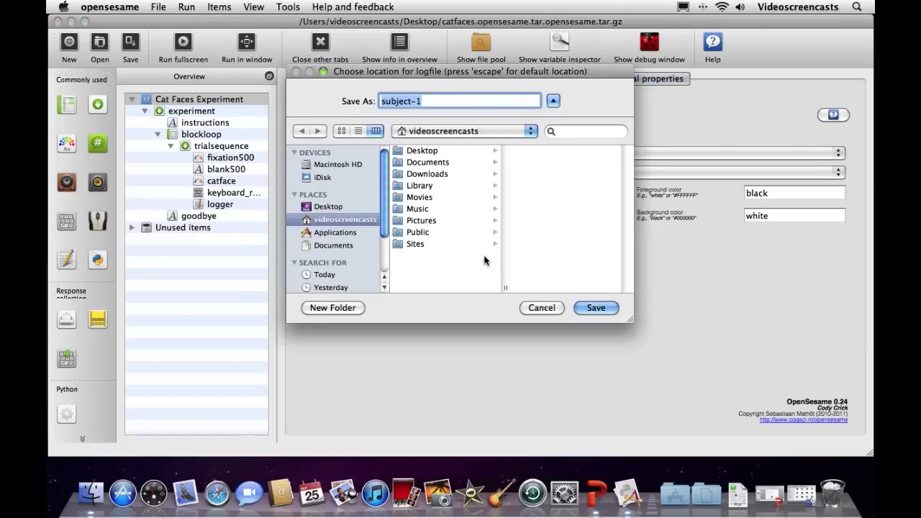
{"action": "left_click", "coordinate": [342, 208]}
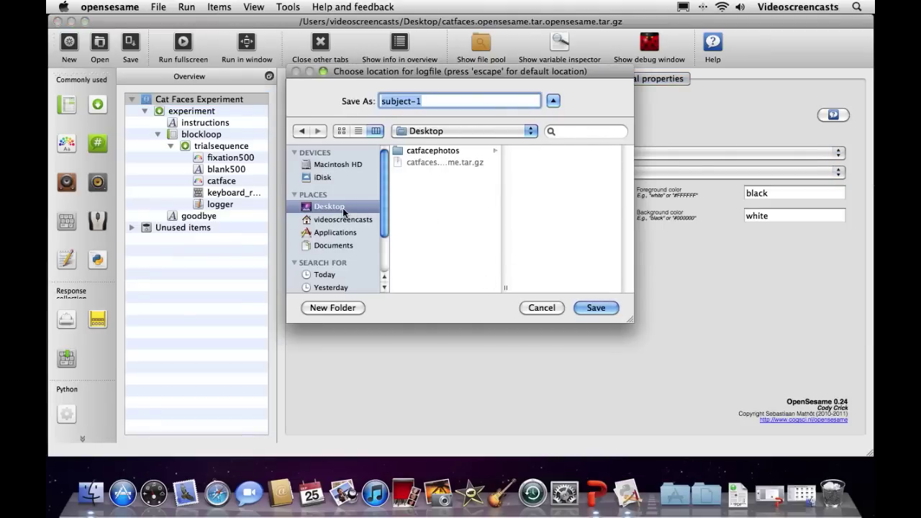
{"action": "left_click", "coordinate": [594, 308]}
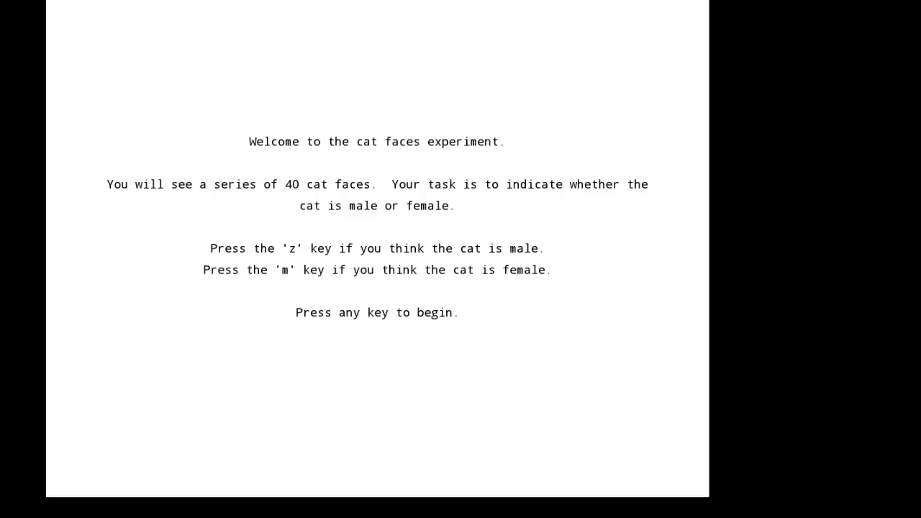
Step: Start the trials from the instructions screen, abort the test run at a cat image and dismiss the resulting message
{"action": "key", "text": "space"}
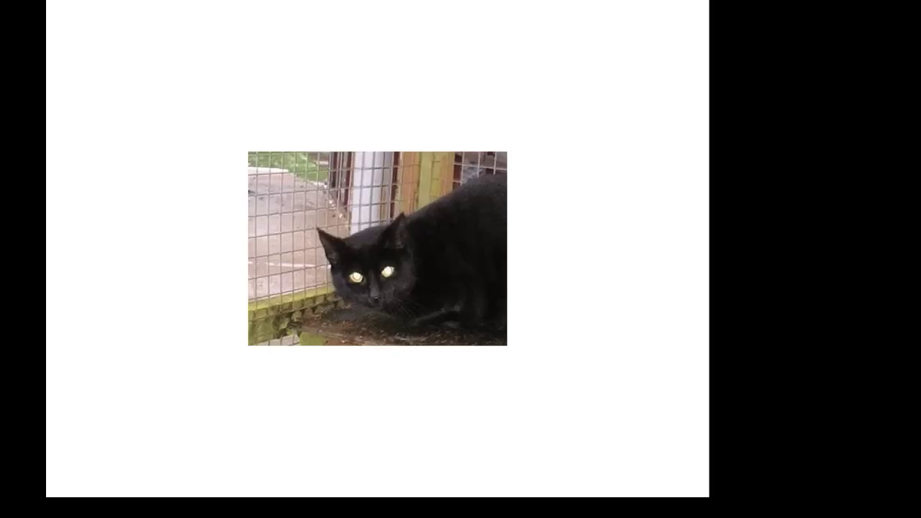
{"action": "key", "text": "Escape"}
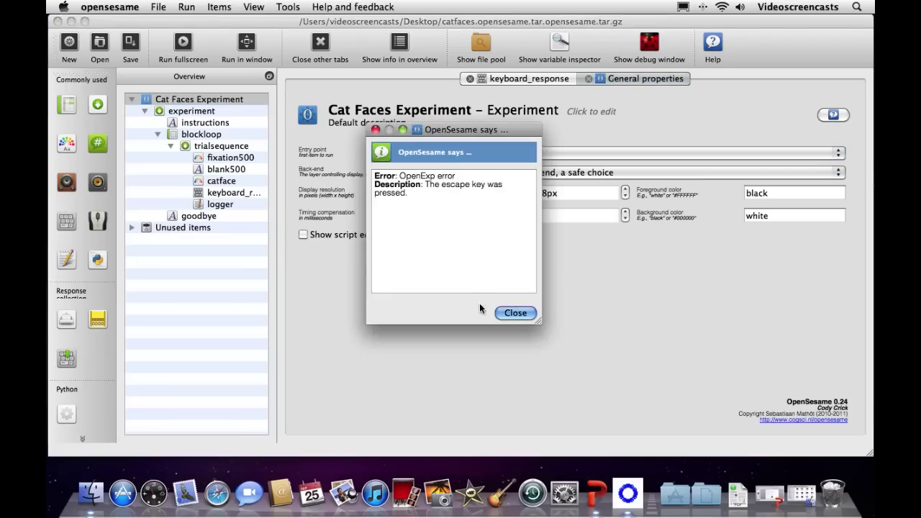
{"action": "left_click", "coordinate": [515, 313]}
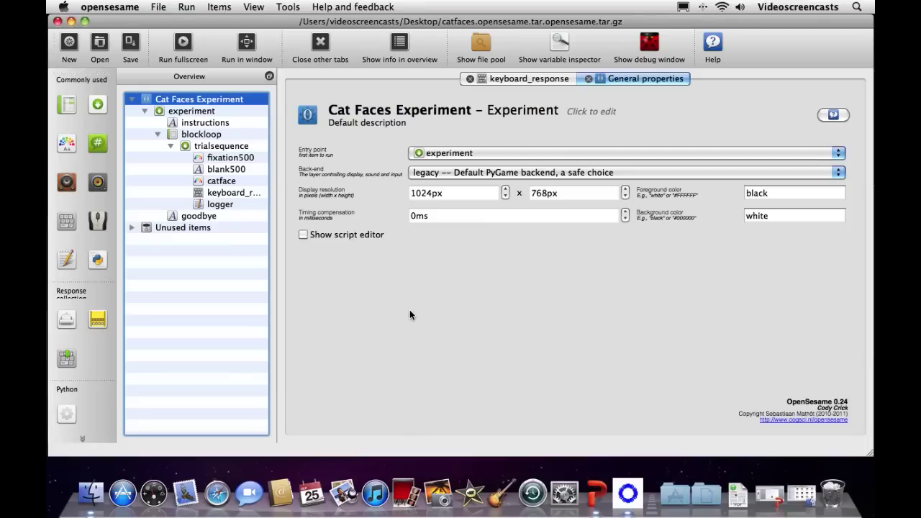